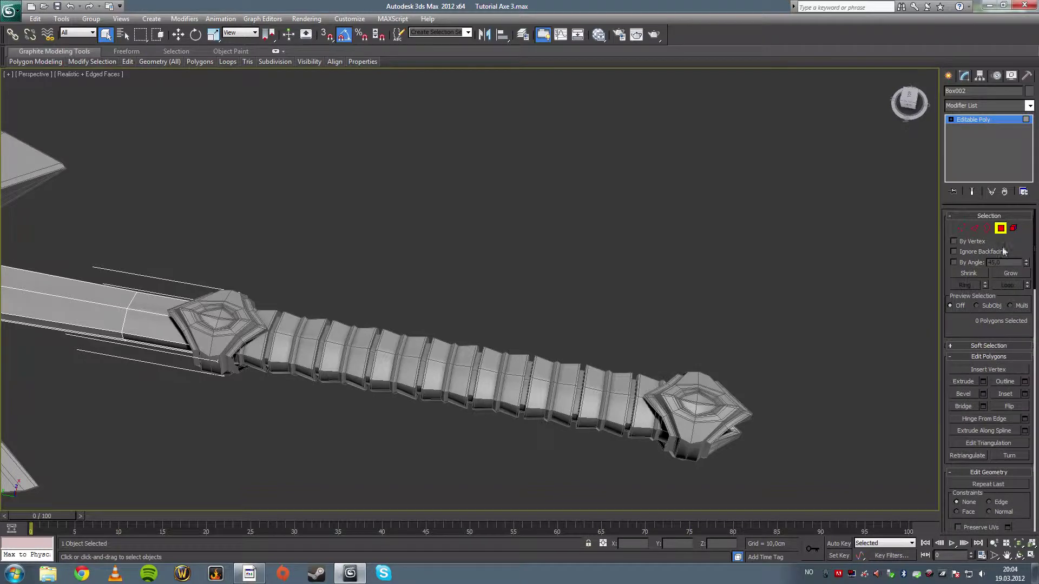
Apply a TurboSmooth modifier to the axe's ribbed grip and set its iterations to 2.
{"action": "left_click", "coordinate": [770, 297]}
{"action": "middle_click_drag", "start_coordinate": [771, 297], "coordinate": [496, 297]}
{"action": "left_click", "coordinate": [559, 332]}
{"action": "key", "text": "j"}
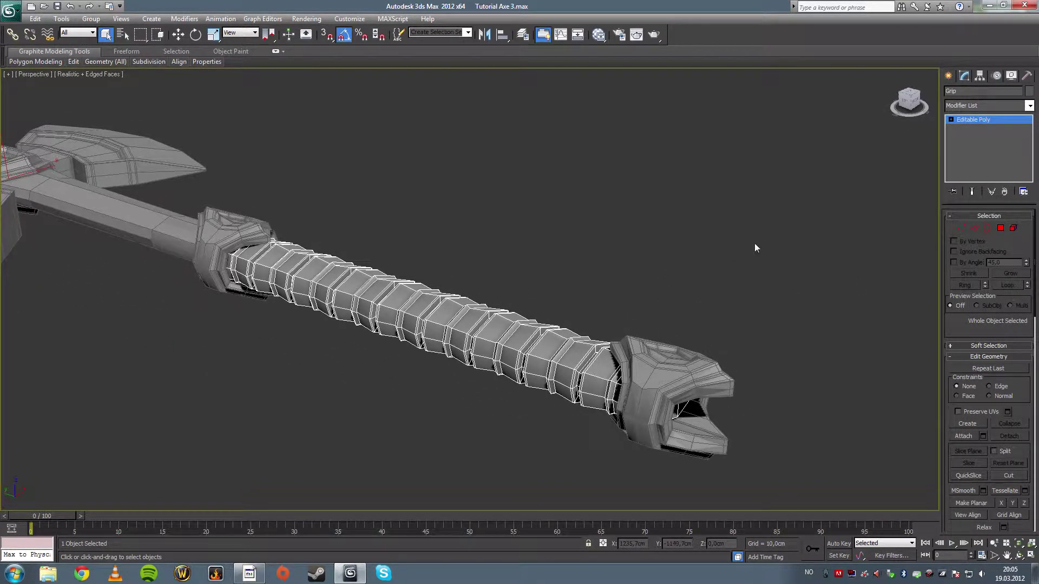
{"action": "left_click", "coordinate": [1030, 106]}
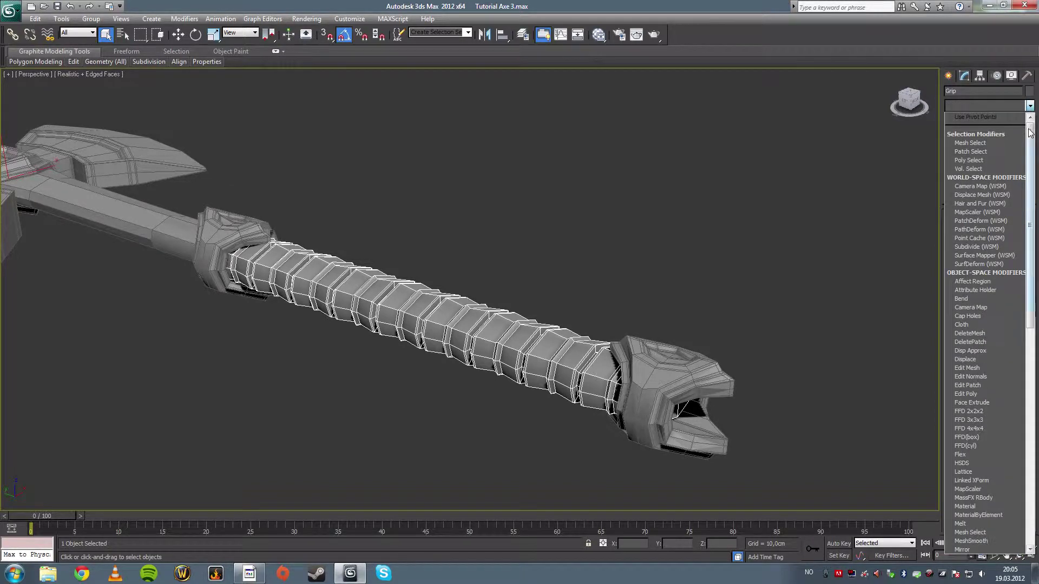
{"action": "scroll", "coordinate": [1007, 325], "scroll_direction": "down", "scroll_amount": 15}
{"action": "left_click", "coordinate": [1007, 421]}
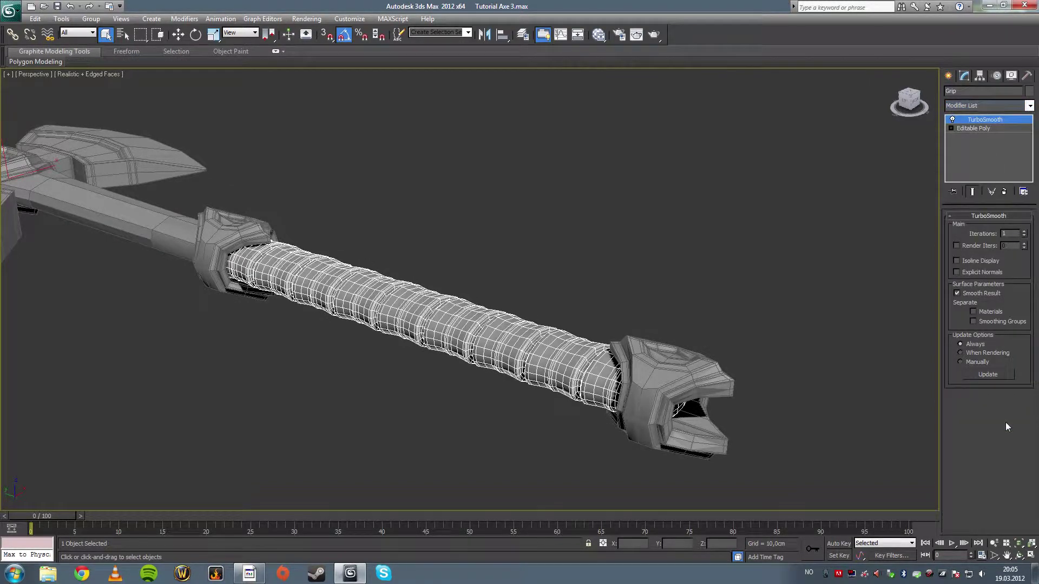
{"action": "key", "text": "F4"}
{"action": "left_click", "coordinate": [1025, 232]}
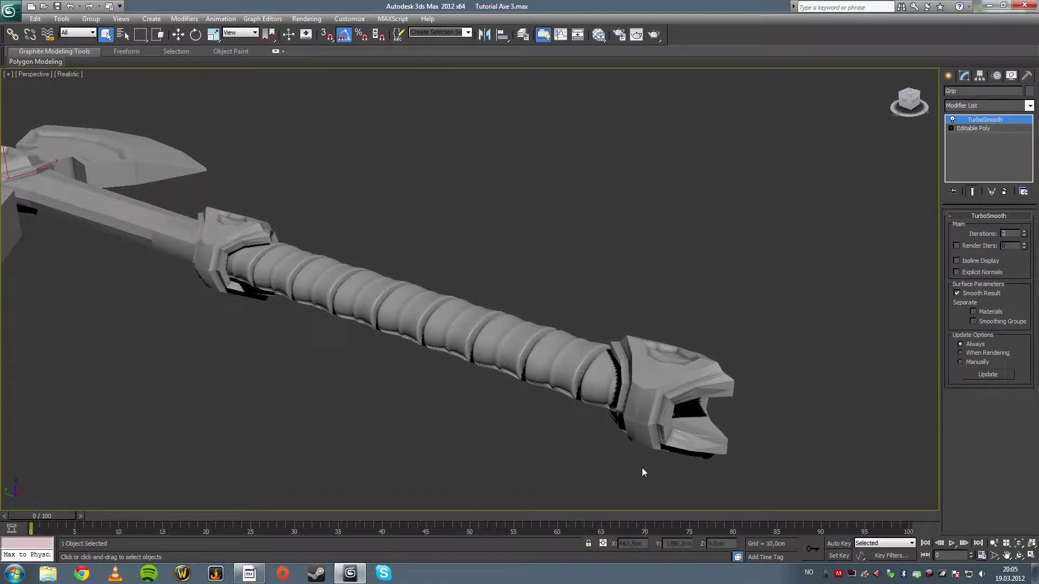
Inspect the smoothed grip's wireframe and turn on Isoline Display for its TurboSmooth modifier.
{"action": "left_click", "coordinate": [1020, 557]}
{"action": "left_click_drag", "start_coordinate": [433, 317], "coordinate": [457, 314]}
{"action": "key", "text": "F4"}
{"action": "key", "text": "F4"}
{"action": "key", "text": "F4"}
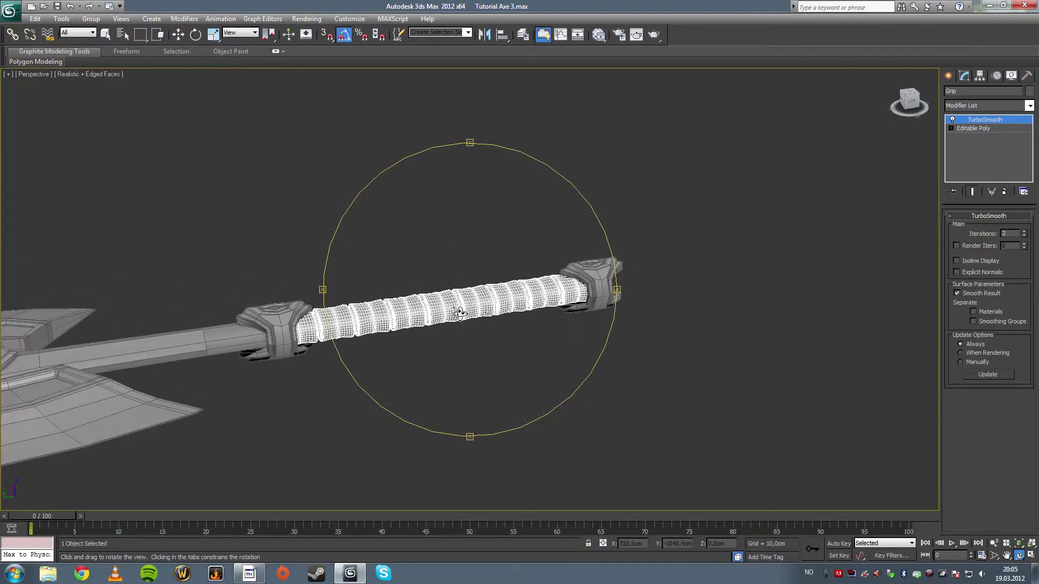
{"action": "scroll", "coordinate": [456, 319], "scroll_direction": "up", "scroll_amount": 4}
{"action": "left_click", "coordinate": [956, 261]}
Examine the smoothed grip from several angles and distances, with and without its edges displayed.
{"action": "left_click_drag", "start_coordinate": [520, 314], "coordinate": [461, 265]}
{"action": "key", "text": "F4"}
{"action": "key", "text": "F4"}
{"action": "key", "text": "F4"}
{"action": "scroll", "coordinate": [462, 343], "scroll_direction": "up", "scroll_amount": 2}
{"action": "scroll", "coordinate": [444, 352], "scroll_direction": "up", "scroll_amount": 3}
{"action": "scroll", "coordinate": [444, 353], "scroll_direction": "down", "scroll_amount": 4}
{"action": "key", "text": "F4"}
{"action": "key", "text": "F4"}
{"action": "scroll", "coordinate": [445, 367], "scroll_direction": "down", "scroll_amount": 3}
{"action": "scroll", "coordinate": [454, 339], "scroll_direction": "down", "scroll_amount": 2}
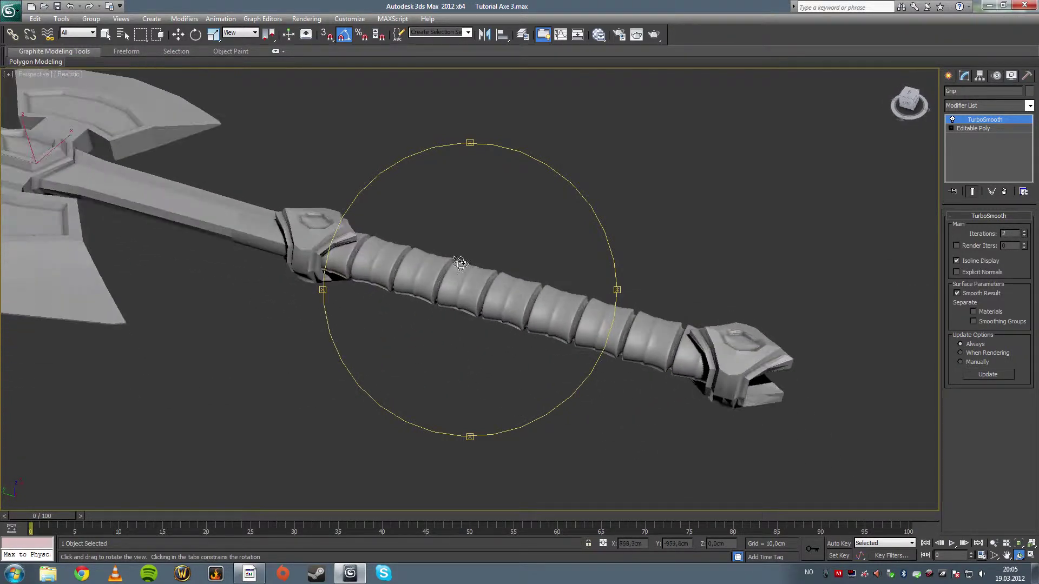
Apply TurboSmooth to the clamp between the shaft and the grip, with 3 iterations and Isoline Display on.
{"action": "left_click", "coordinate": [108, 35]}
{"action": "left_click", "coordinate": [327, 163]}
{"action": "key", "text": "F4"}
{"action": "left_click", "coordinate": [323, 214]}
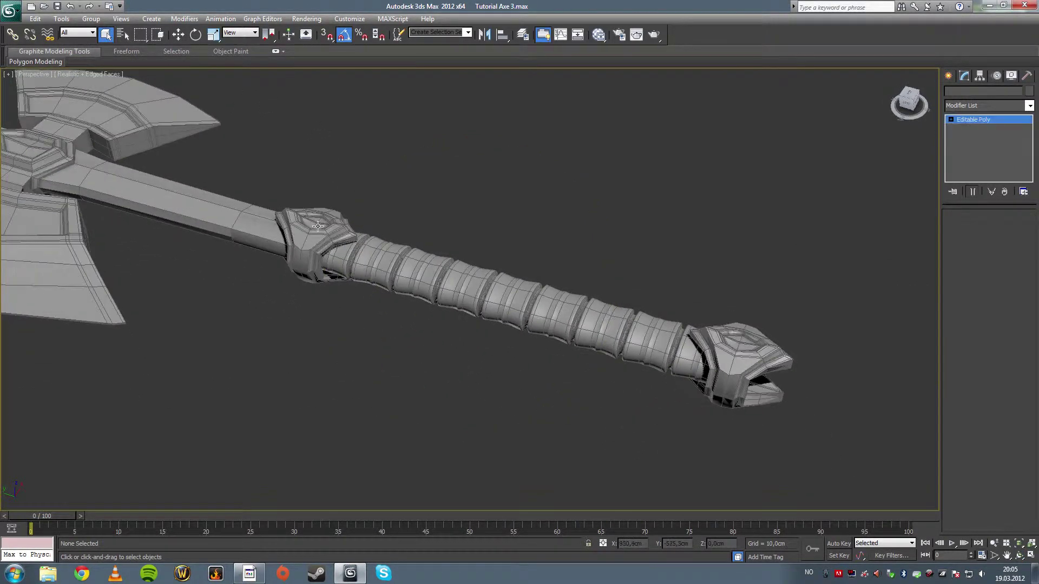
{"action": "left_click", "coordinate": [1023, 105]}
{"action": "scroll", "coordinate": [994, 325], "scroll_direction": "down", "scroll_amount": 10}
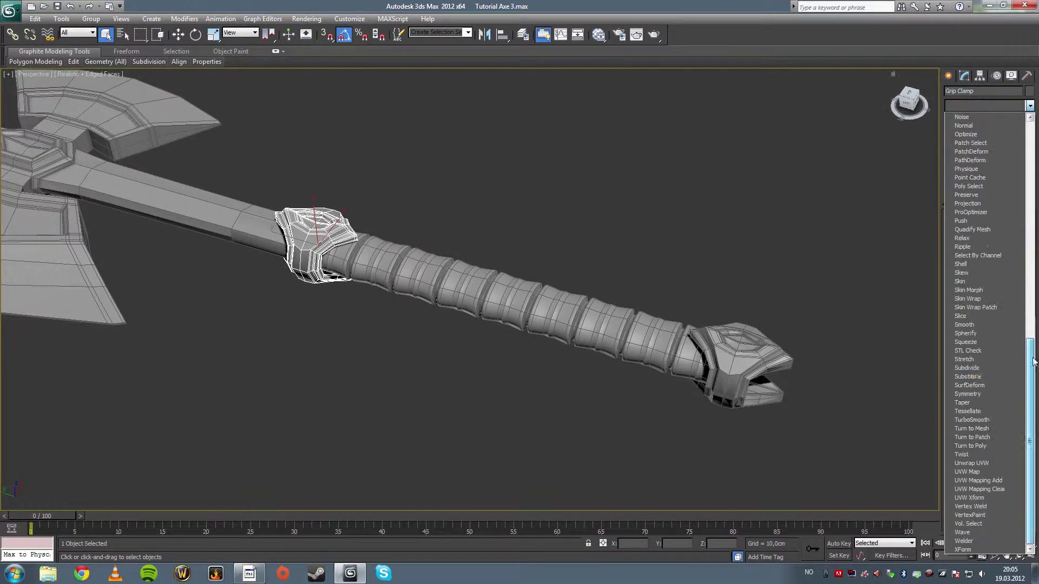
{"action": "left_click", "coordinate": [995, 428]}
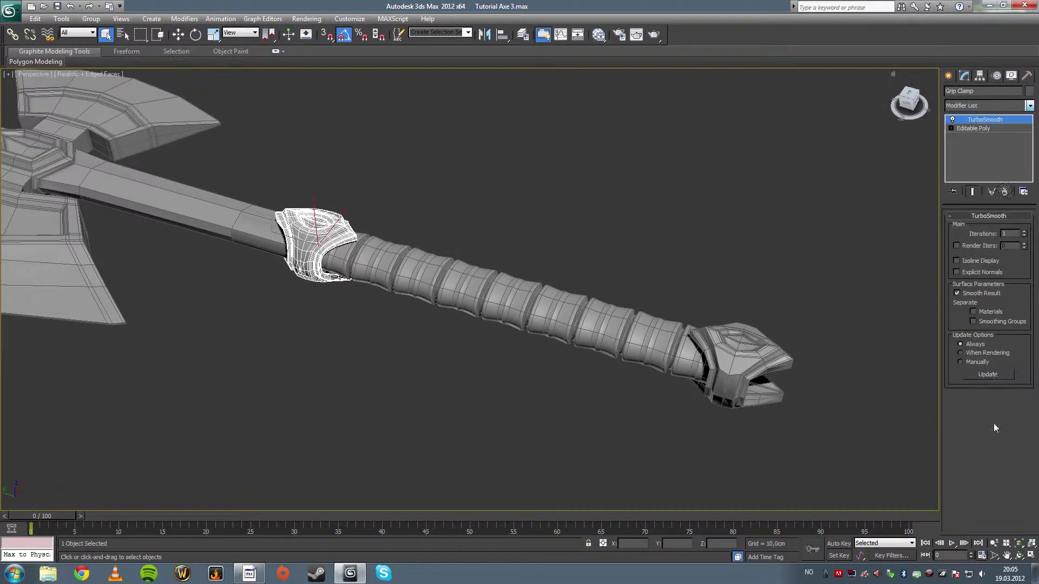
{"action": "left_click", "coordinate": [1024, 231]}
{"action": "left_click", "coordinate": [922, 267]}
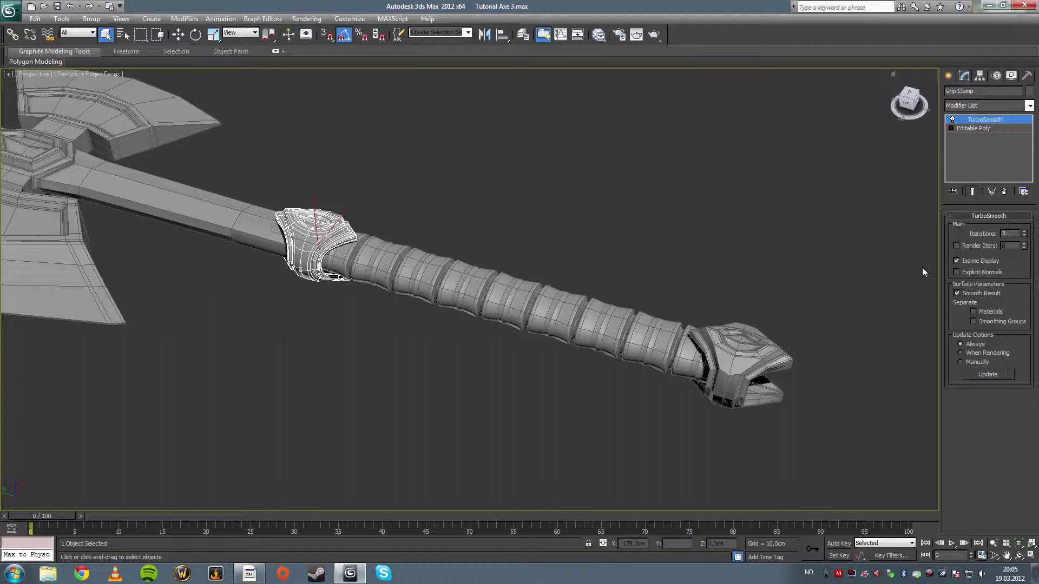
Copy the TurboSmooth modifier from the shaft-side clamp onto the clamp at the handle's end.
{"action": "left_click", "coordinate": [757, 343]}
{"action": "left_click", "coordinate": [305, 236]}
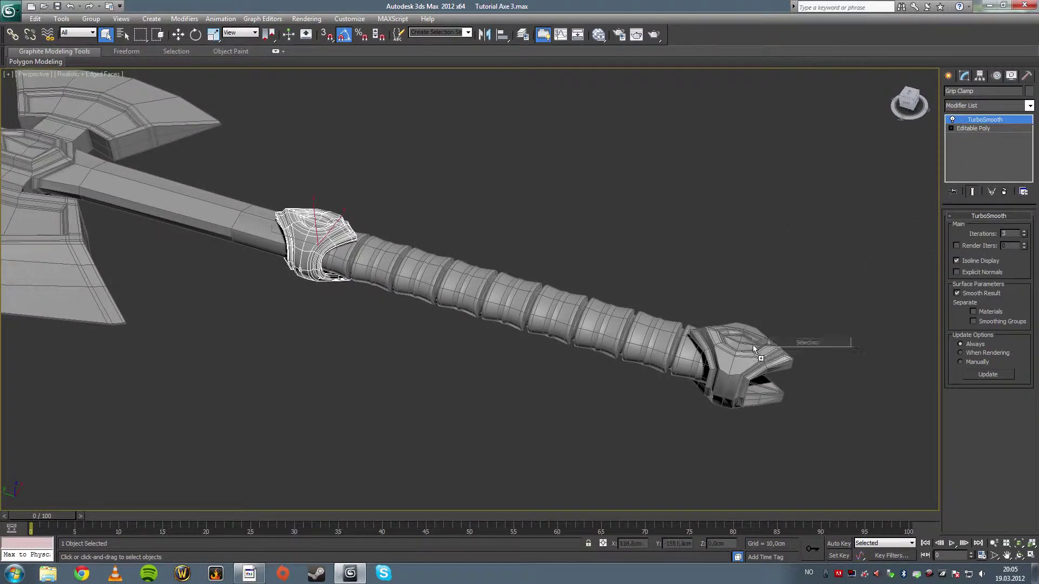
{"action": "left_click", "coordinate": [742, 360]}
{"action": "left_click", "coordinate": [834, 292]}
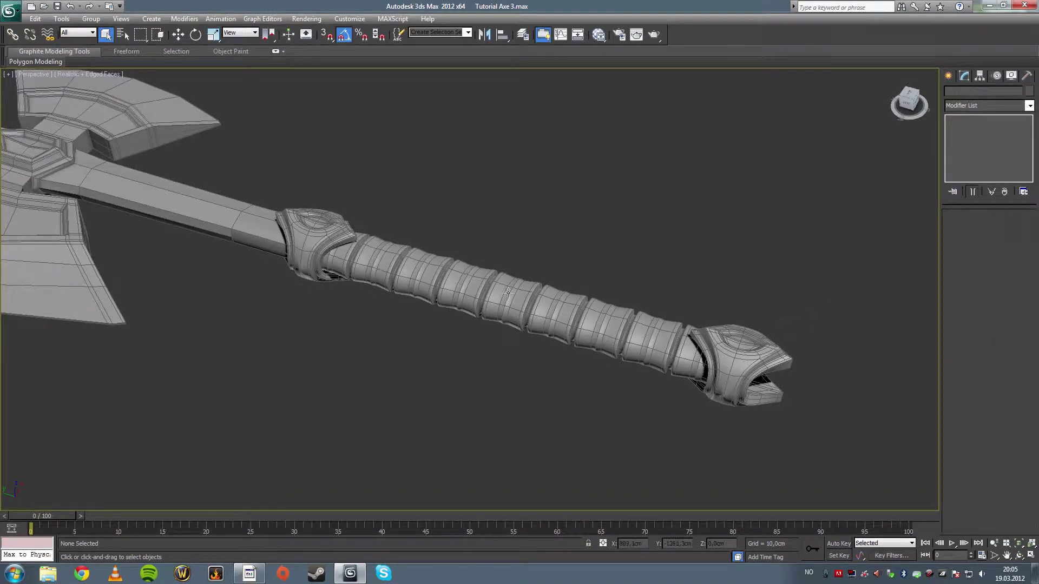
Check the shaft-side clamp from the side, and undo the TurboSmooth copy on the end clamp.
{"action": "left_click", "coordinate": [349, 250]}
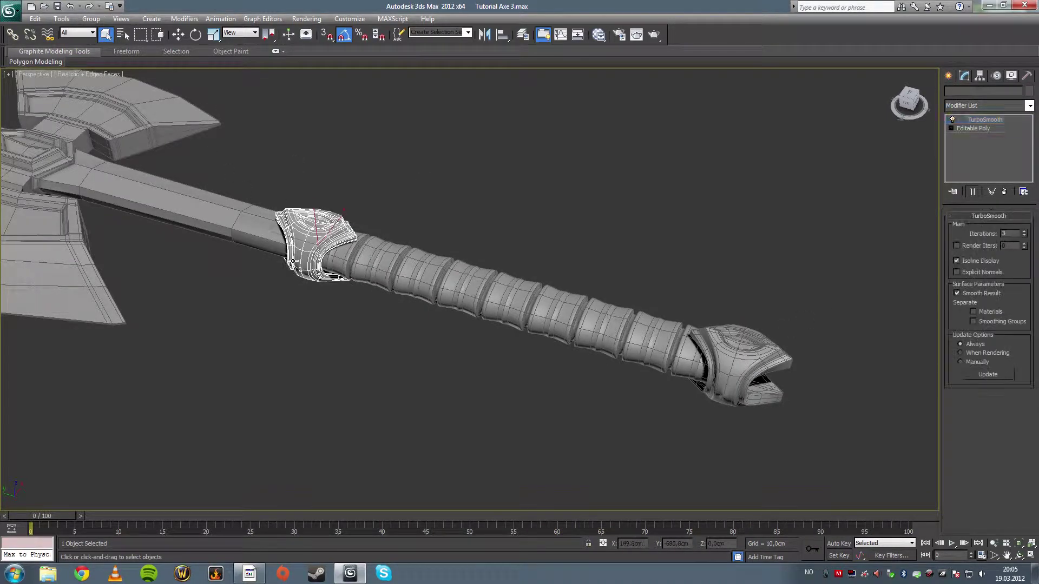
{"action": "middle_click_drag", "start_coordinate": [333, 301], "coordinate": [353, 280], "text": "alt"}
{"action": "key", "text": "ctrl+z"}
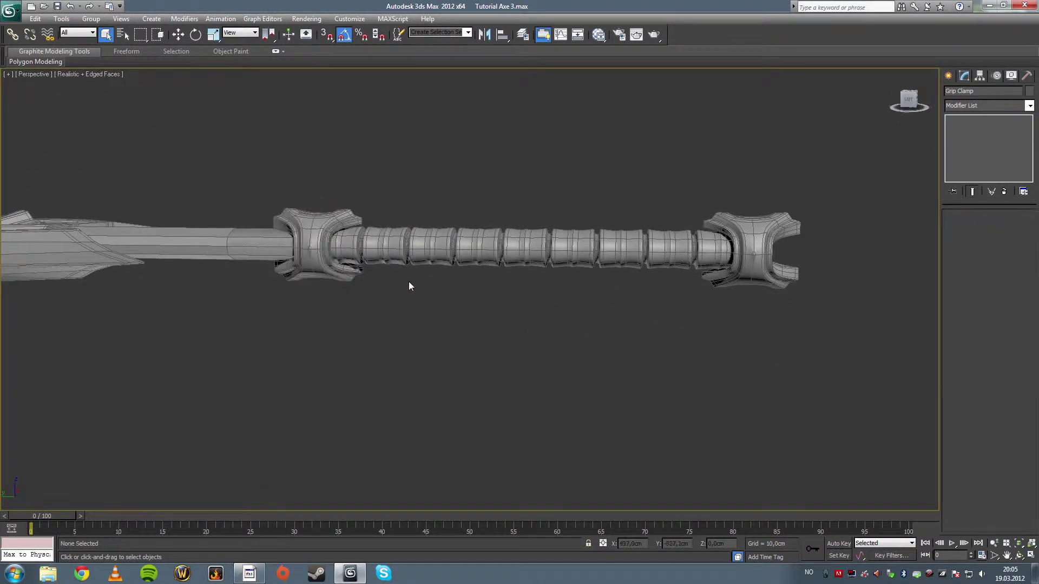
{"action": "key", "text": "ctrl+z"}
{"action": "key", "text": "ctrl+z"}
{"action": "key", "text": "ctrl+z"}
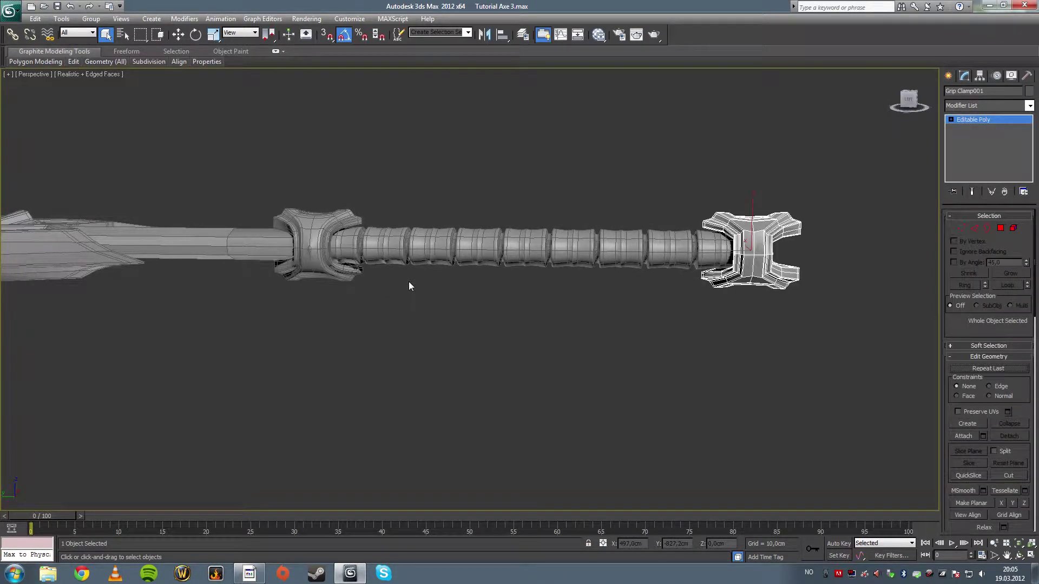
Zoom to the shaft-side clamp and enter vertex editing on its Editable Poly base, checking the mesh in wireframe.
{"action": "left_click", "coordinate": [309, 254]}
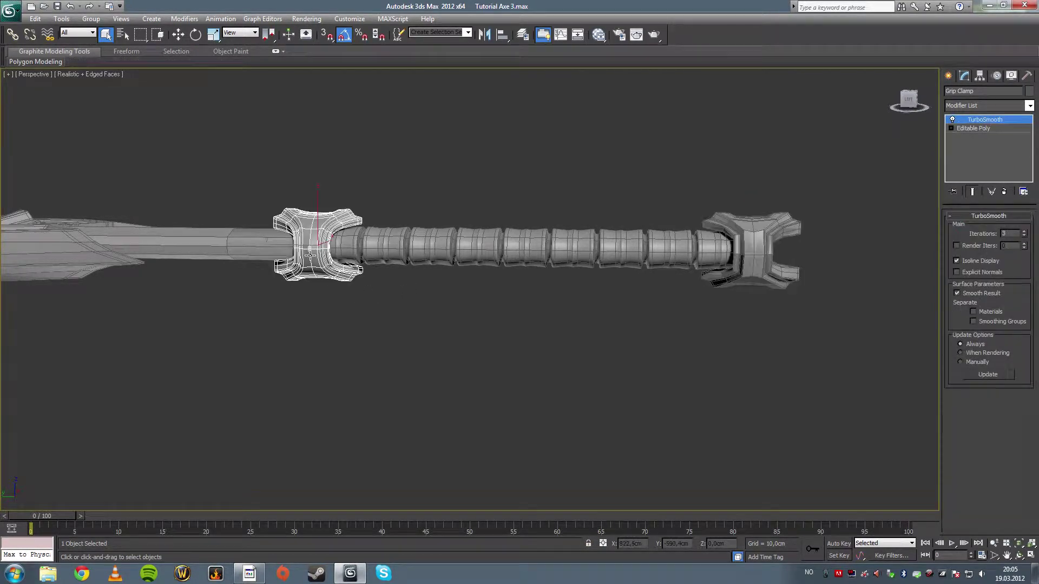
{"action": "key", "text": "z"}
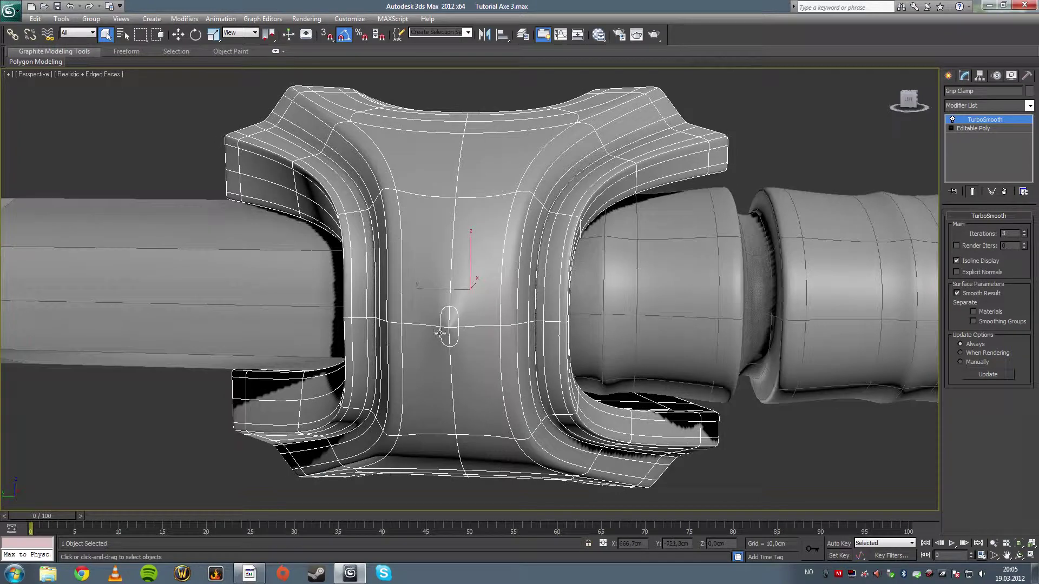
{"action": "left_click", "coordinate": [969, 129]}
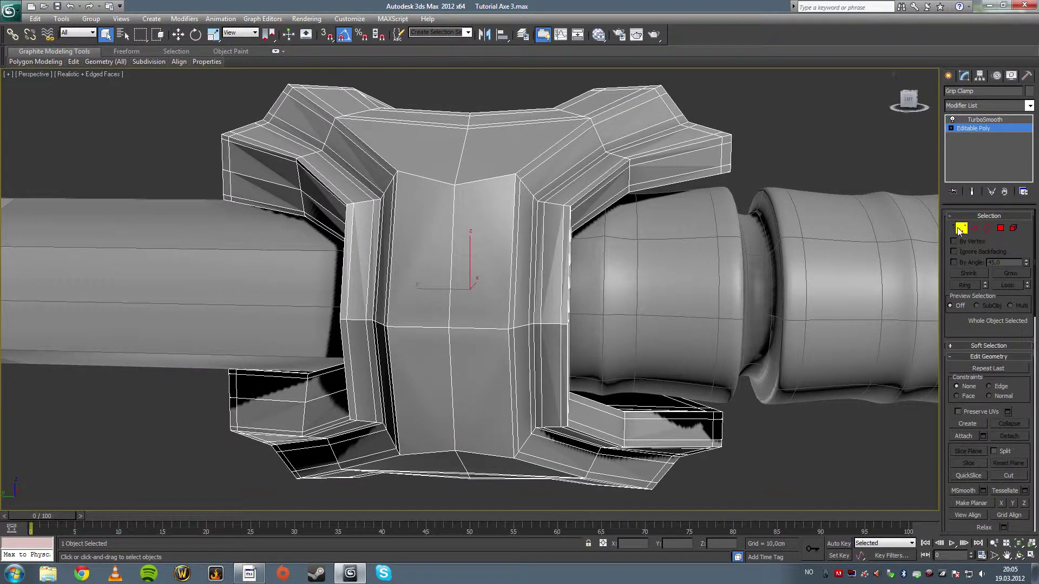
{"action": "left_click", "coordinate": [960, 229]}
{"action": "key", "text": "F4"}
{"action": "key", "text": "F4"}
{"action": "key", "text": "F3"}
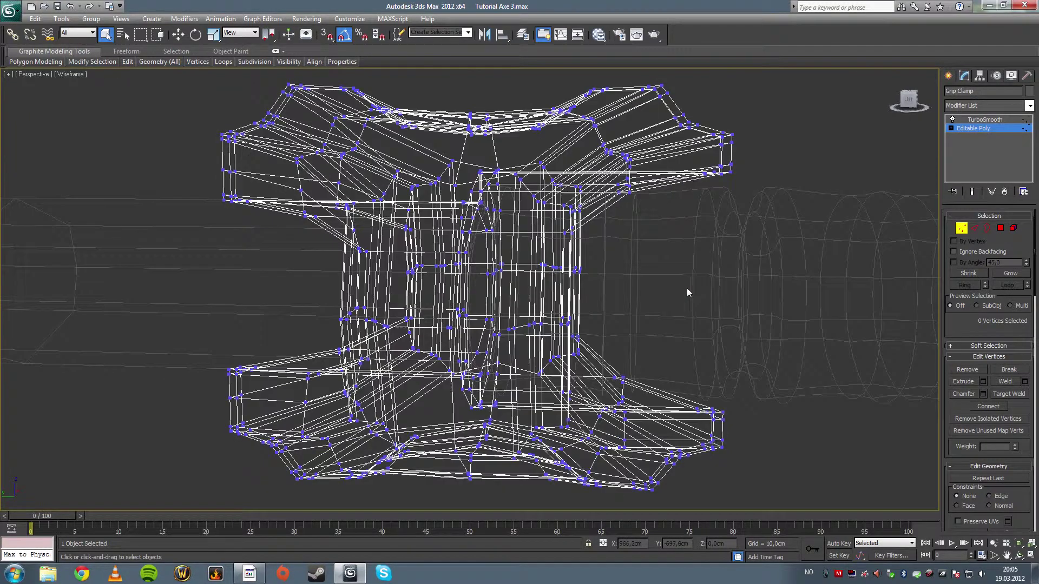
{"action": "key", "text": "F3"}
{"action": "key", "text": "F3"}
{"action": "key", "text": "F3"}
Try removing the stray vertex beside the center edge on the clamp's side, and undo the removal.
{"action": "left_click", "coordinate": [453, 331]}
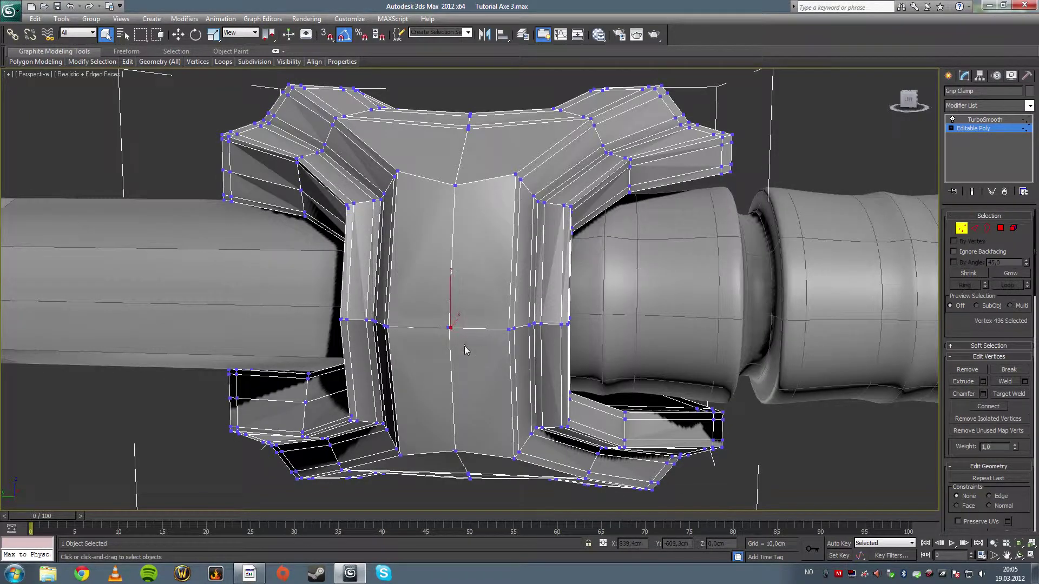
{"action": "scroll", "coordinate": [469, 351], "scroll_direction": "up", "scroll_amount": 5}
{"action": "scroll", "coordinate": [472, 359], "scroll_direction": "up", "scroll_amount": 5}
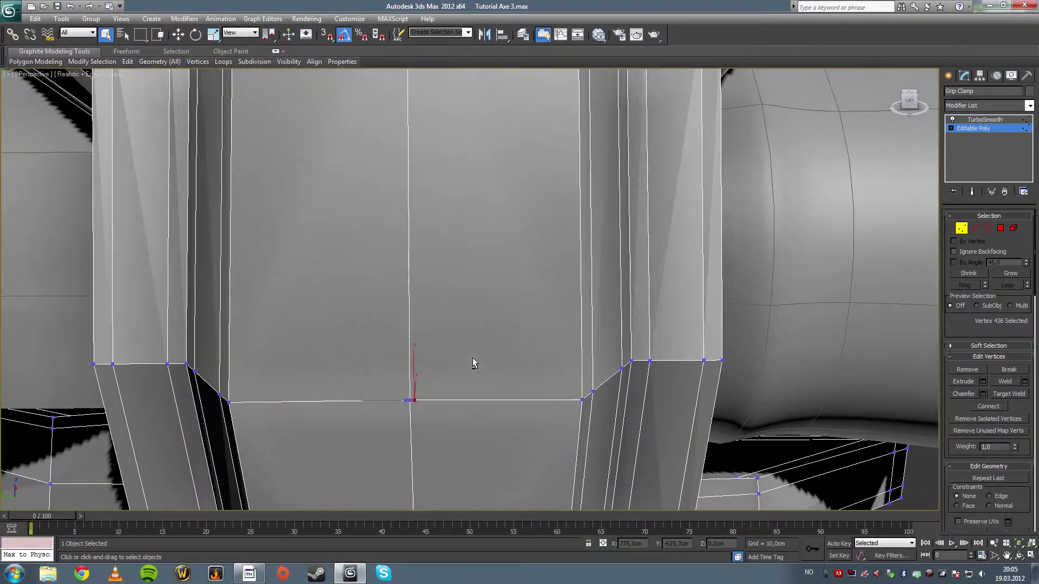
{"action": "middle_click_drag", "start_coordinate": [424, 410], "coordinate": [443, 341]}
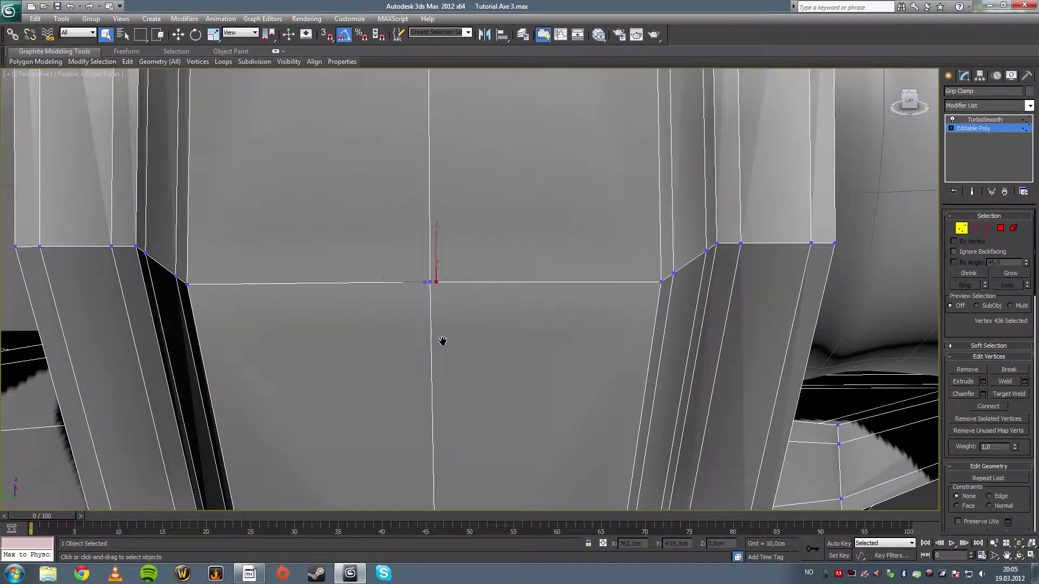
{"action": "key", "text": "BackSpace"}
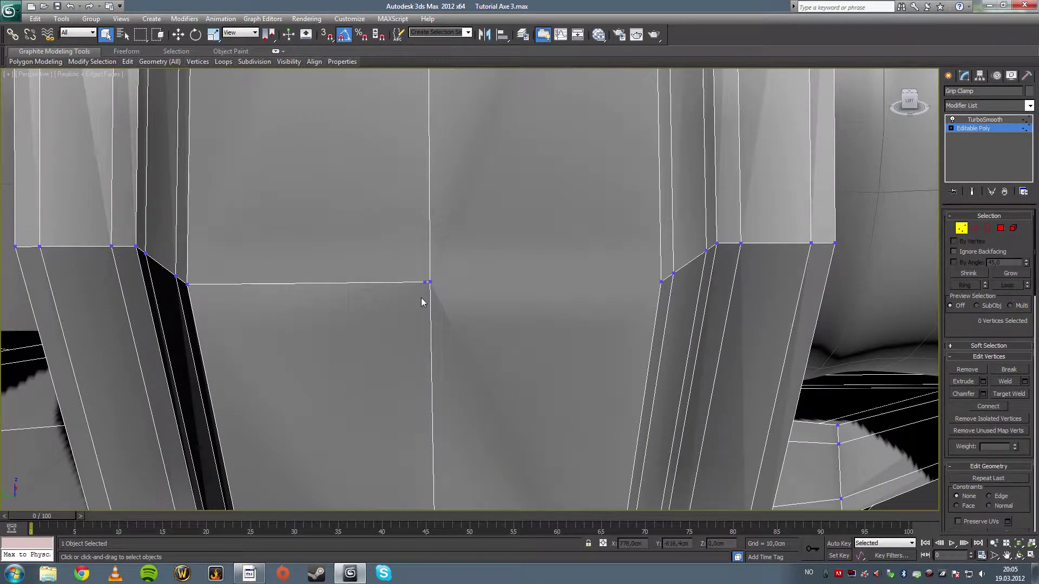
{"action": "key", "text": "ctrl+z"}
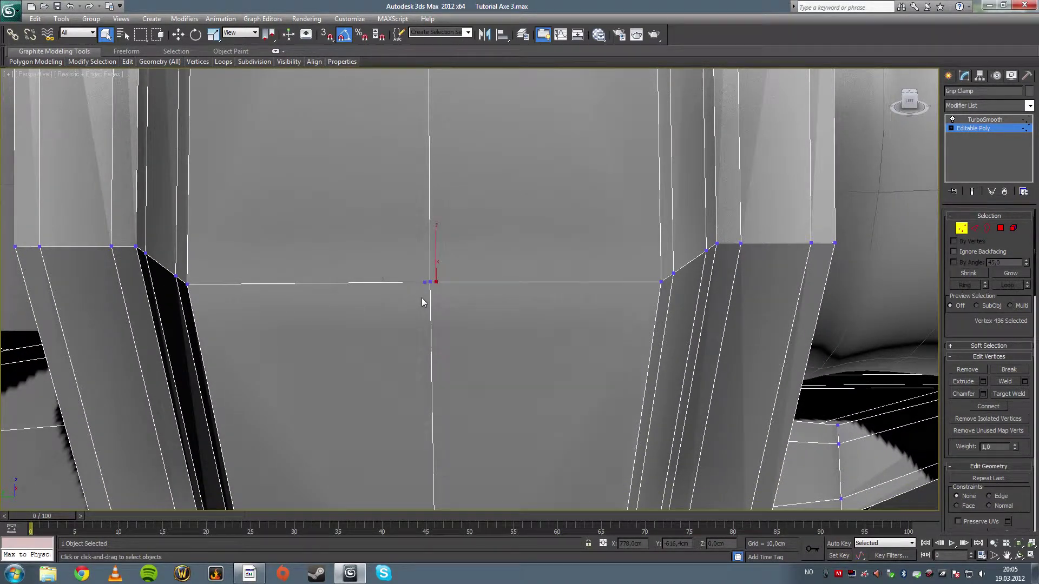
Try to target-weld the stray vertex onto its neighbor at the clamp's center edge, and undo it.
{"action": "left_click", "coordinate": [1020, 395]}
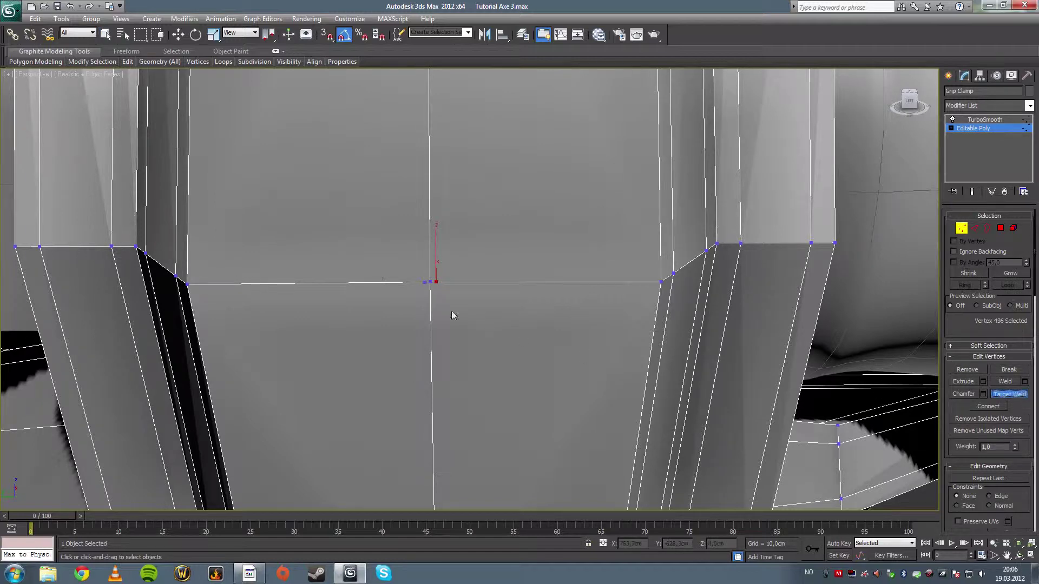
{"action": "left_click", "coordinate": [431, 282]}
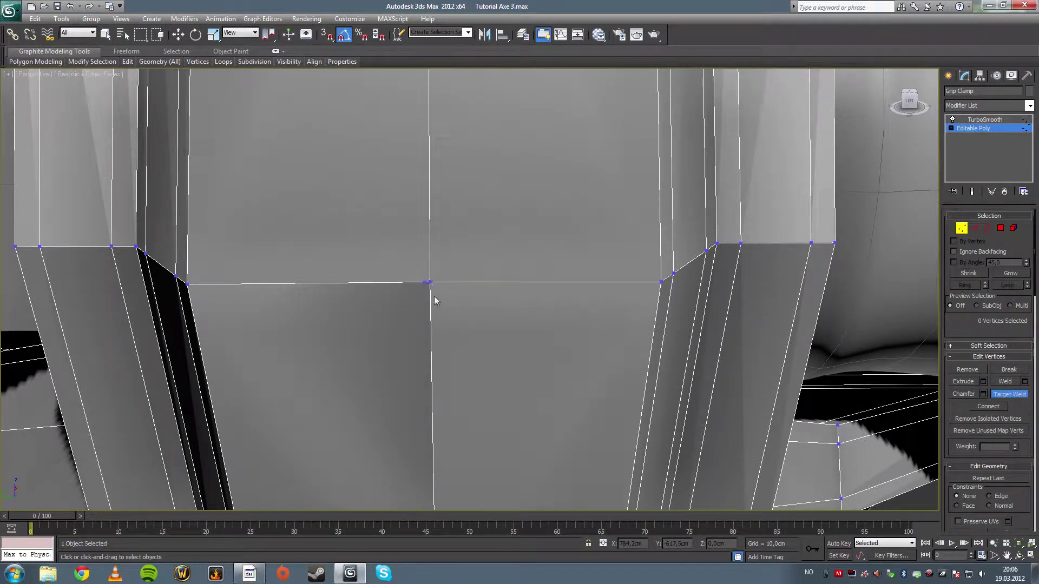
{"action": "left_click", "coordinate": [433, 295]}
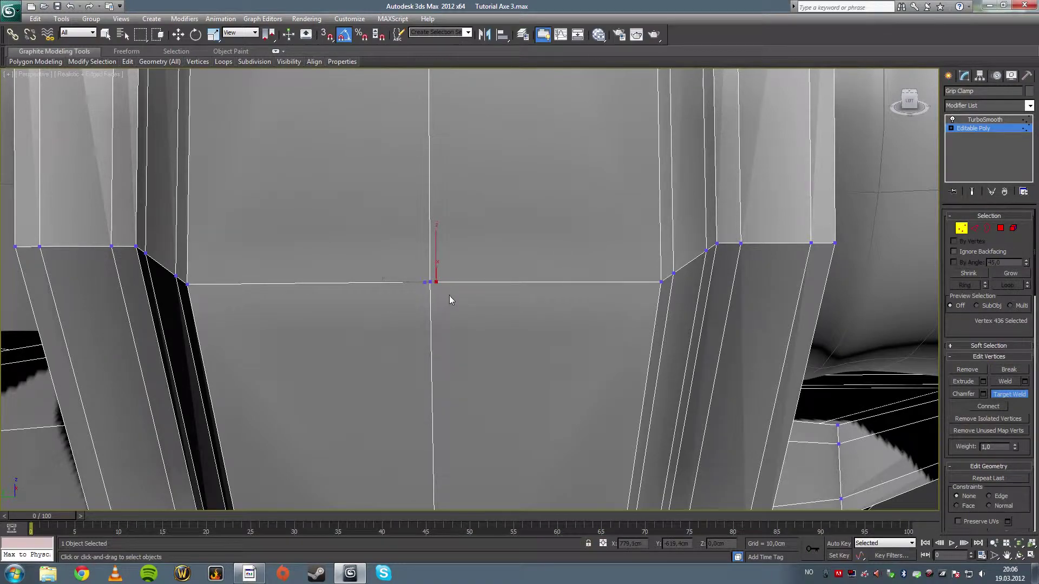
Select the whole cluster of vertices at the clamp's center edge and weld them with a 0.1 cm threshold.
{"action": "middle_click_drag", "start_coordinate": [448, 295], "coordinate": [440, 286]}
{"action": "scroll", "coordinate": [436, 309], "scroll_direction": "down", "scroll_amount": 8}
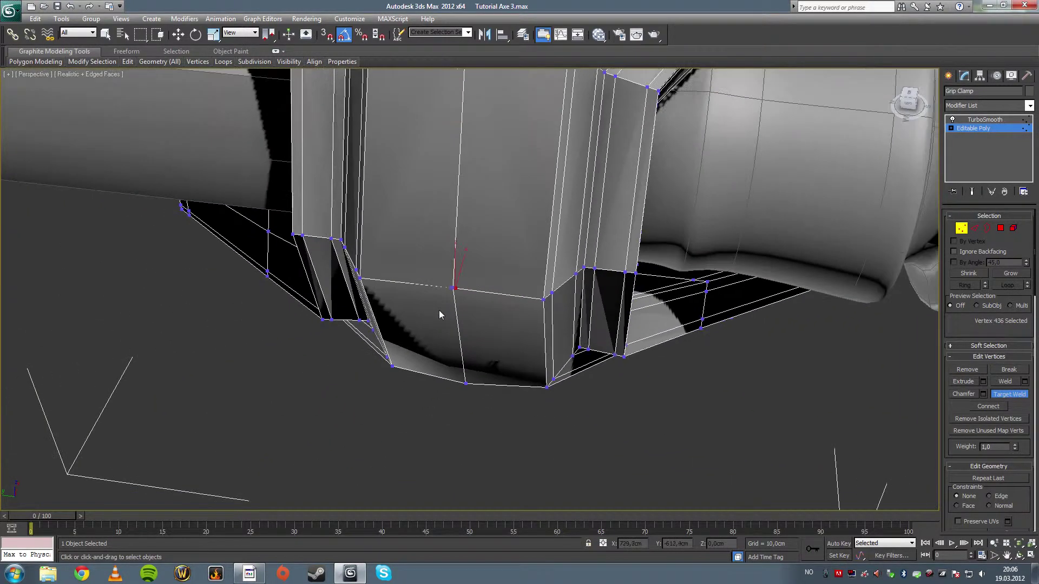
{"action": "key", "text": "F3"}
{"action": "left_click", "coordinate": [106, 34]}
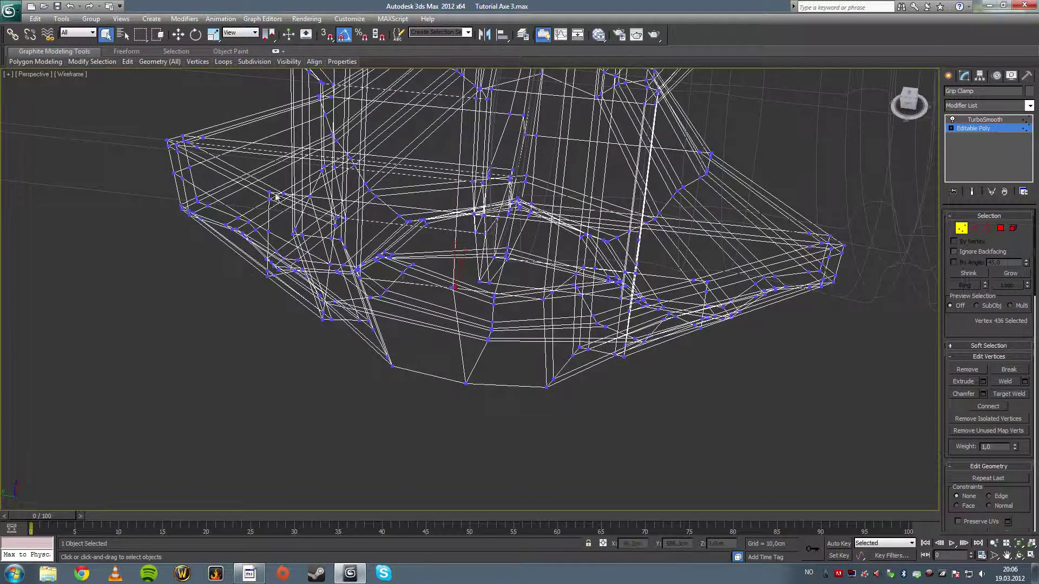
{"action": "left_click_drag", "start_coordinate": [445, 285], "coordinate": [463, 306]}
{"action": "key", "text": "F3"}
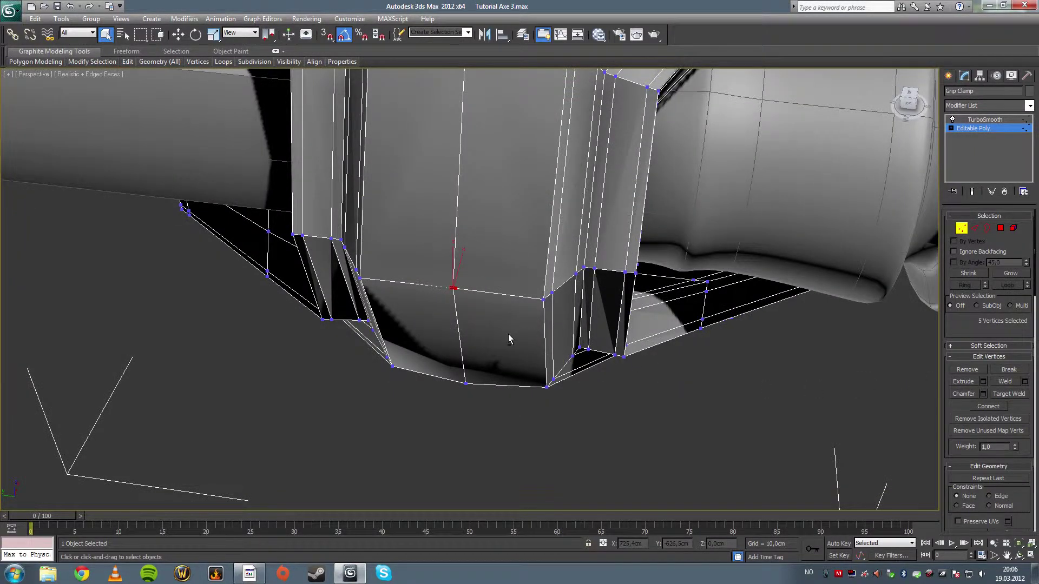
{"action": "key", "text": "shift+z"}
{"action": "key", "text": "F3"}
{"action": "middle_click_drag", "start_coordinate": [521, 297], "coordinate": [509, 316], "text": "alt"}
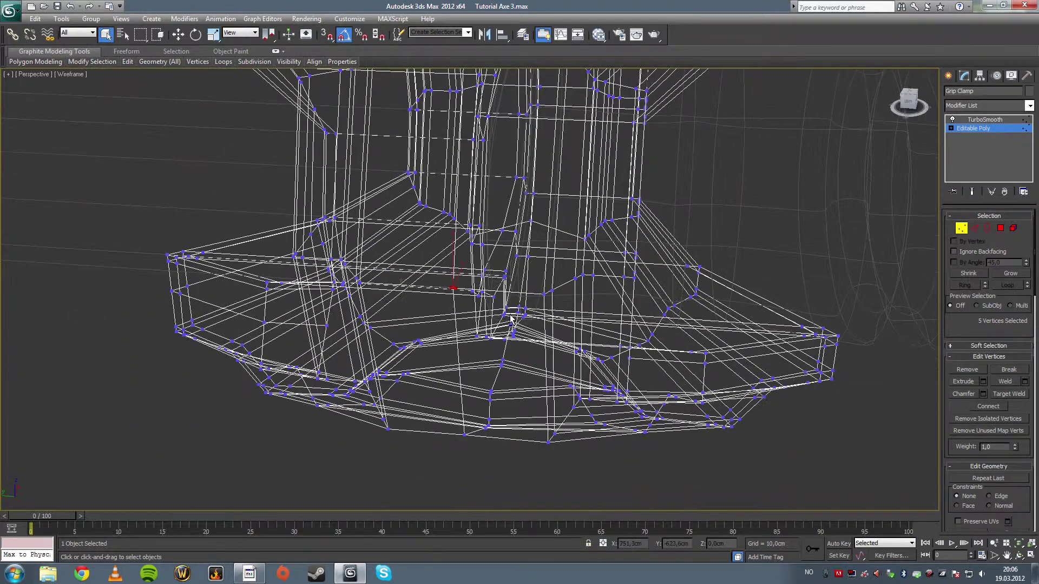
{"action": "key", "text": "F3"}
{"action": "left_click", "coordinate": [1023, 382]}
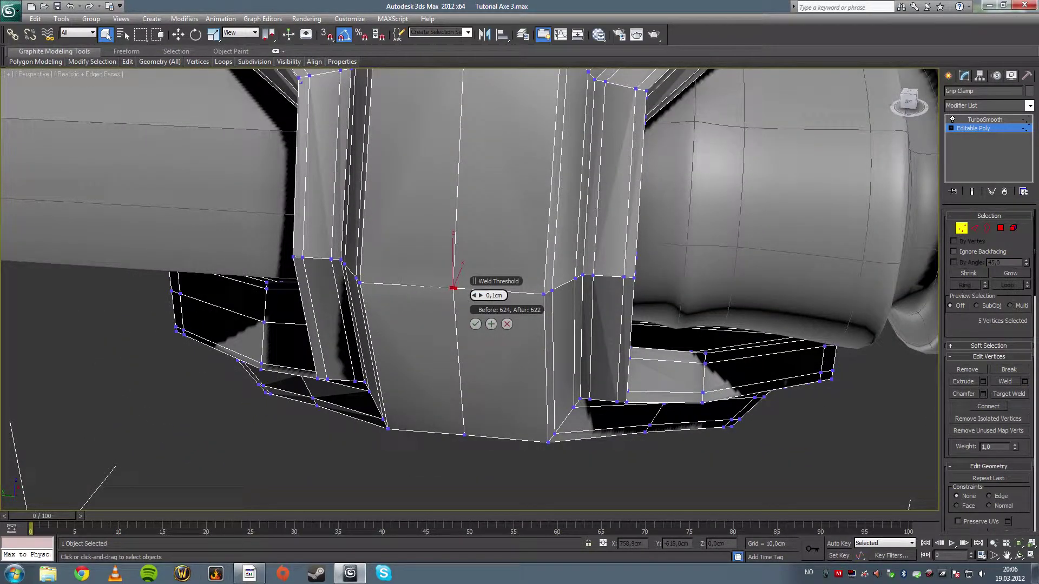
{"action": "left_click", "coordinate": [476, 324]}
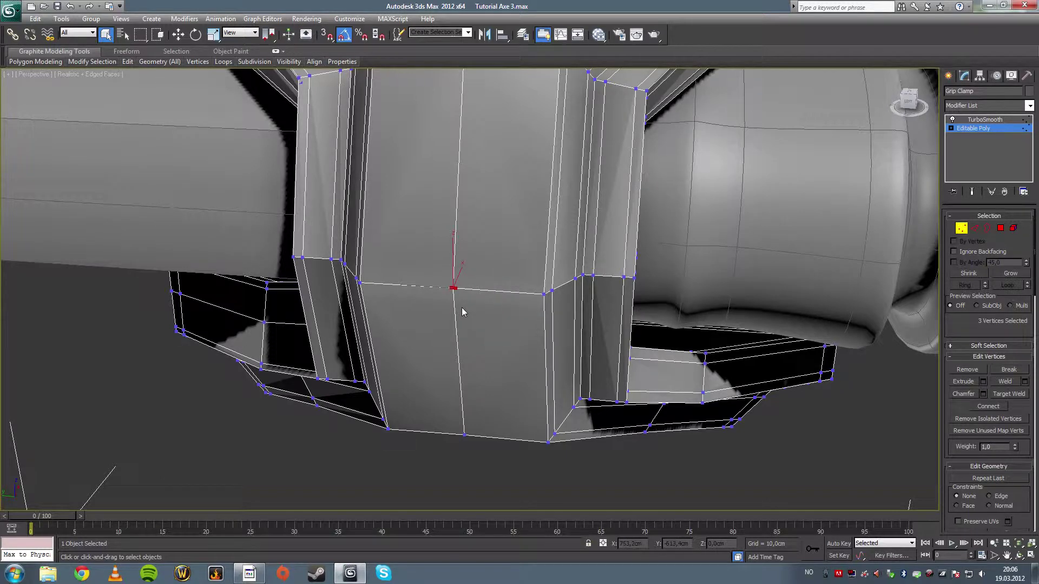
Weld the three selected vertices at the clamp's center edge with a larger threshold and check the TurboSmooth result.
{"action": "key", "text": "F3"}
{"action": "key", "text": "F3"}
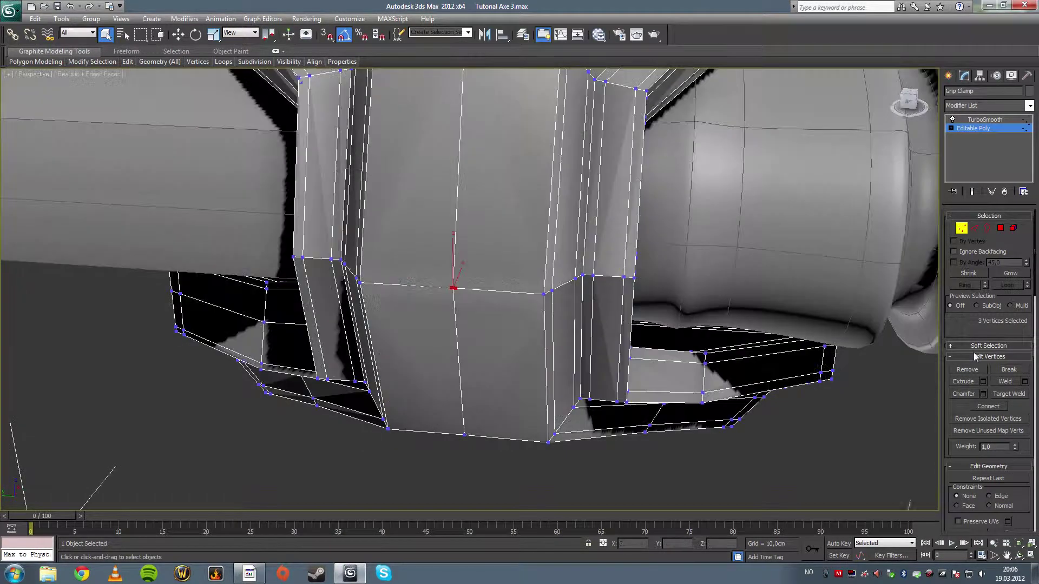
{"action": "left_click", "coordinate": [1024, 382]}
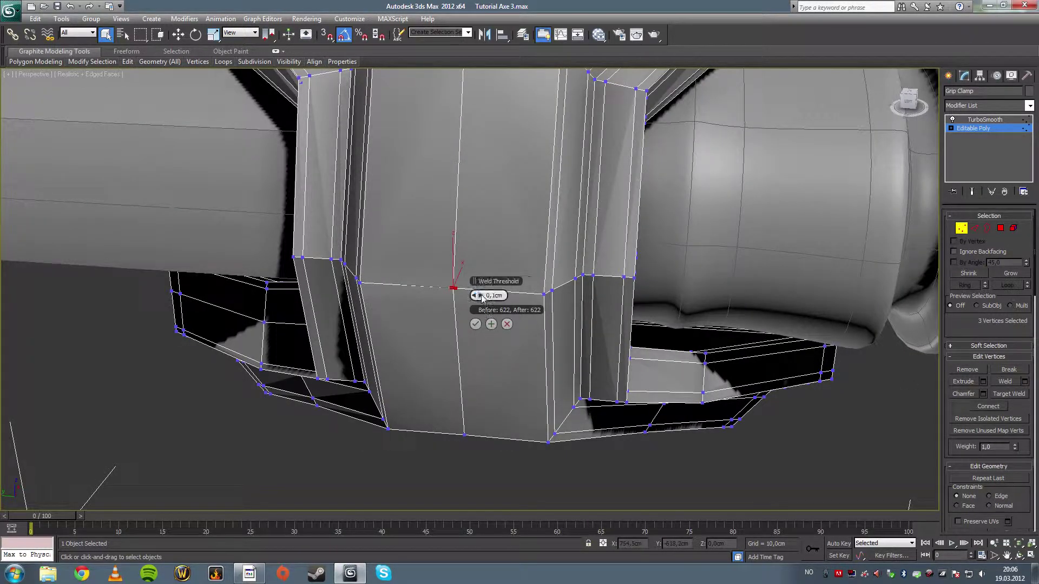
{"action": "left_click", "coordinate": [475, 324]}
{"action": "left_click", "coordinate": [981, 120]}
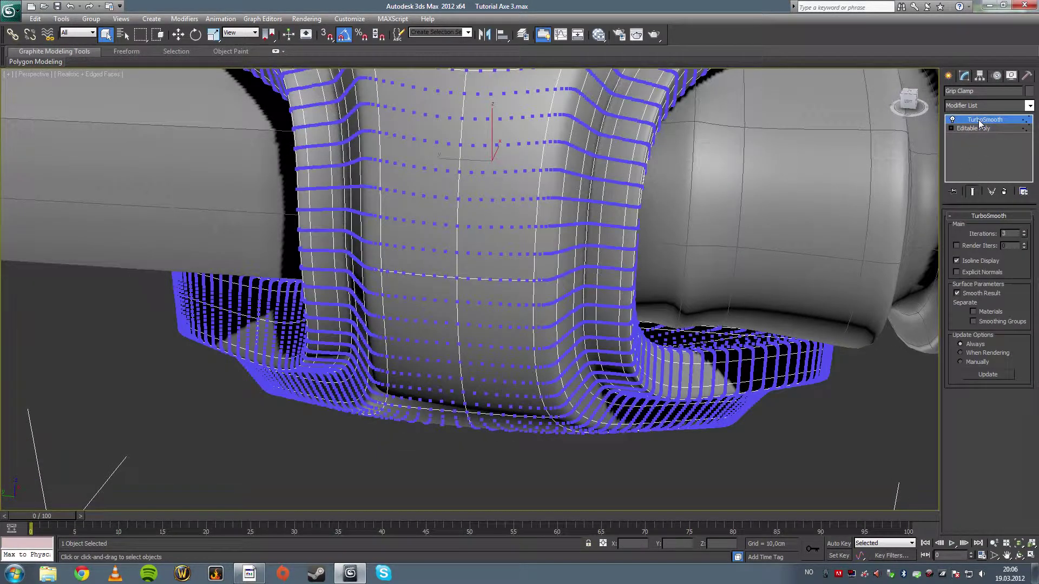
In wireframe, select the vertex cluster at the center edge on another side of the clamp and weld it with a 1.6 cm threshold.
{"action": "left_click", "coordinate": [975, 129]}
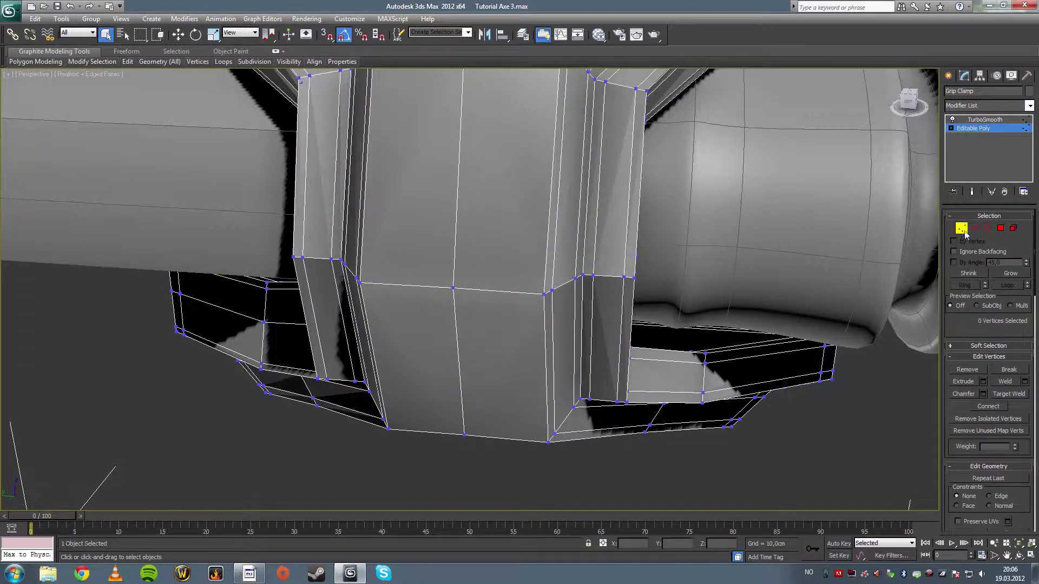
{"action": "middle_click_drag", "start_coordinate": [829, 429], "coordinate": [651, 435], "text": "alt"}
{"action": "key", "text": "F3"}
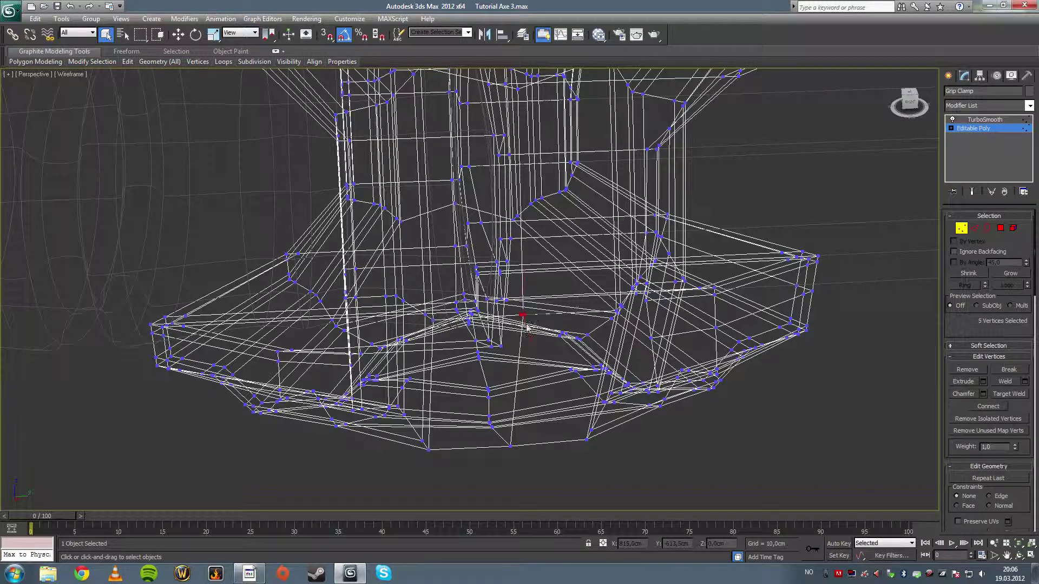
{"action": "left_click", "coordinate": [1025, 383]}
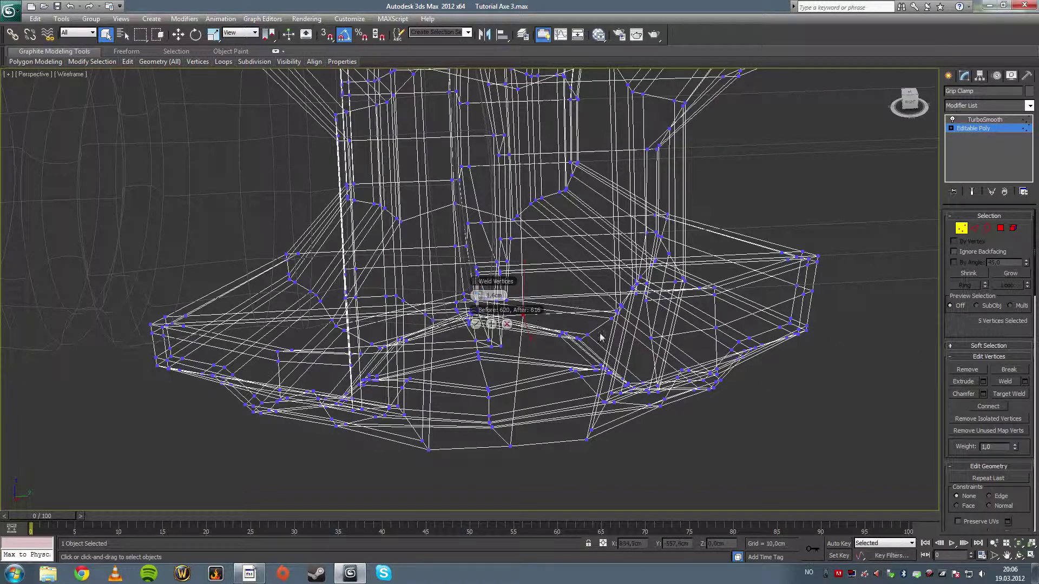
{"action": "left_click", "coordinate": [476, 324]}
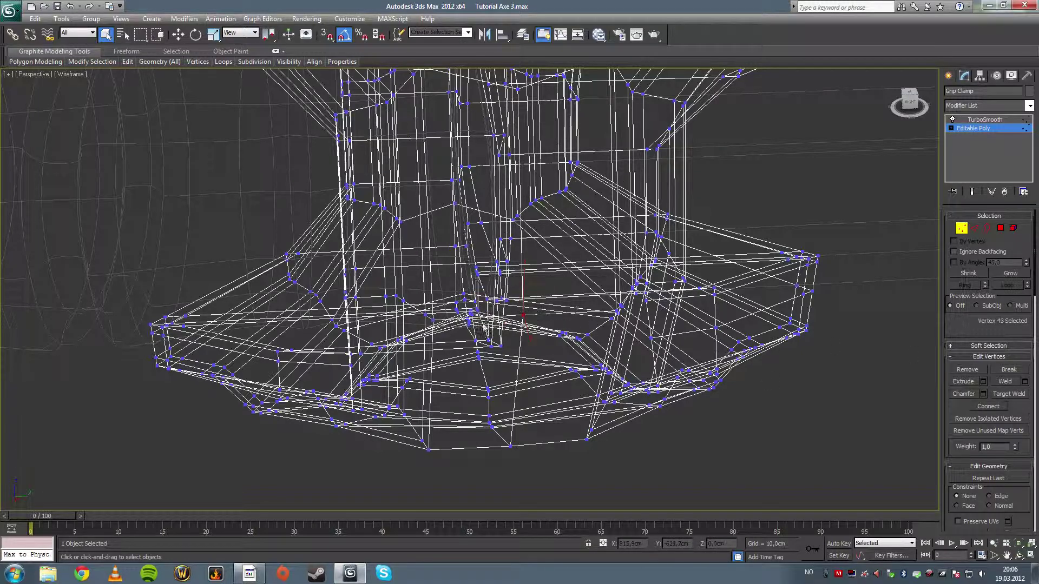
{"action": "left_click", "coordinate": [962, 229]}
{"action": "left_click", "coordinate": [794, 181]}
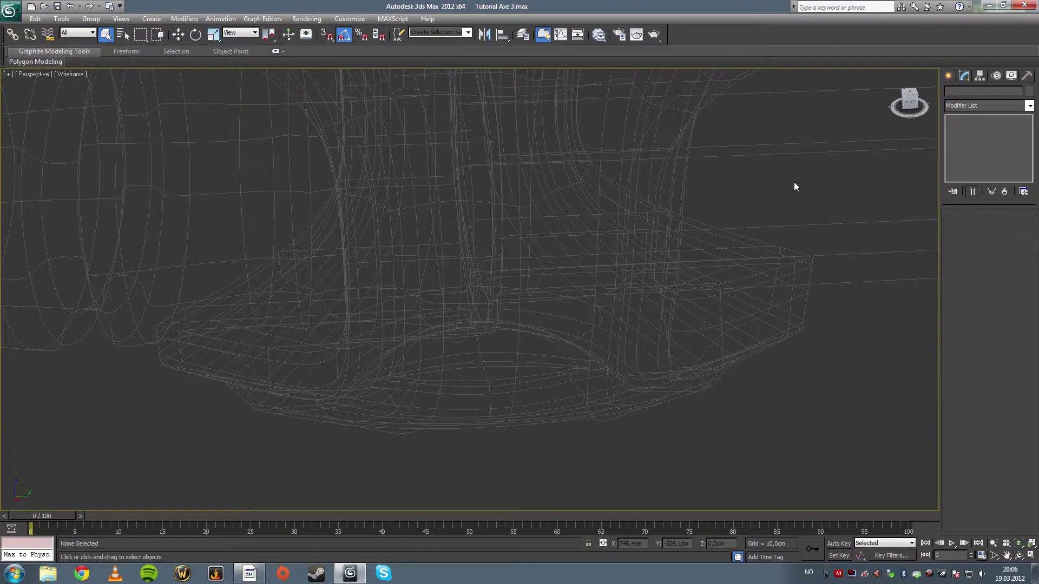
Return to shaded display and delete the old unsmoothed clamp at the far end of the grip.
{"action": "key", "text": "F3"}
{"action": "left_click", "coordinate": [579, 343]}
{"action": "middle_click_drag", "start_coordinate": [451, 315], "coordinate": [526, 320], "text": "alt"}
{"action": "scroll", "coordinate": [629, 307], "scroll_direction": "down", "scroll_amount": 3}
{"action": "scroll", "coordinate": [451, 319], "scroll_direction": "down", "scroll_amount": 3}
{"action": "scroll", "coordinate": [595, 310], "scroll_direction": "down", "scroll_amount": 3}
{"action": "middle_click_drag", "start_coordinate": [606, 303], "coordinate": [441, 310]}
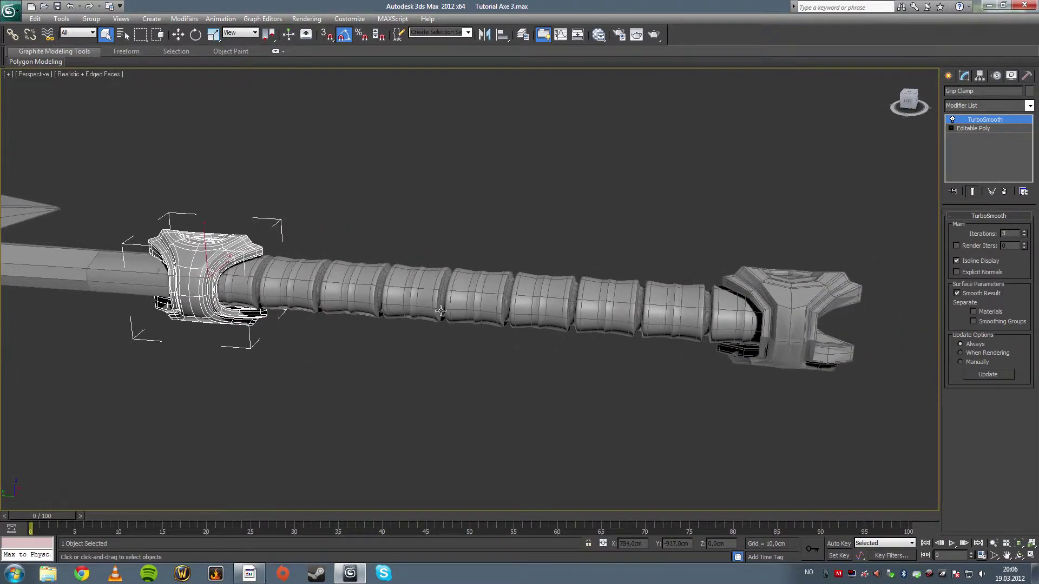
{"action": "left_click", "coordinate": [760, 307]}
{"action": "key", "text": "Delete"}
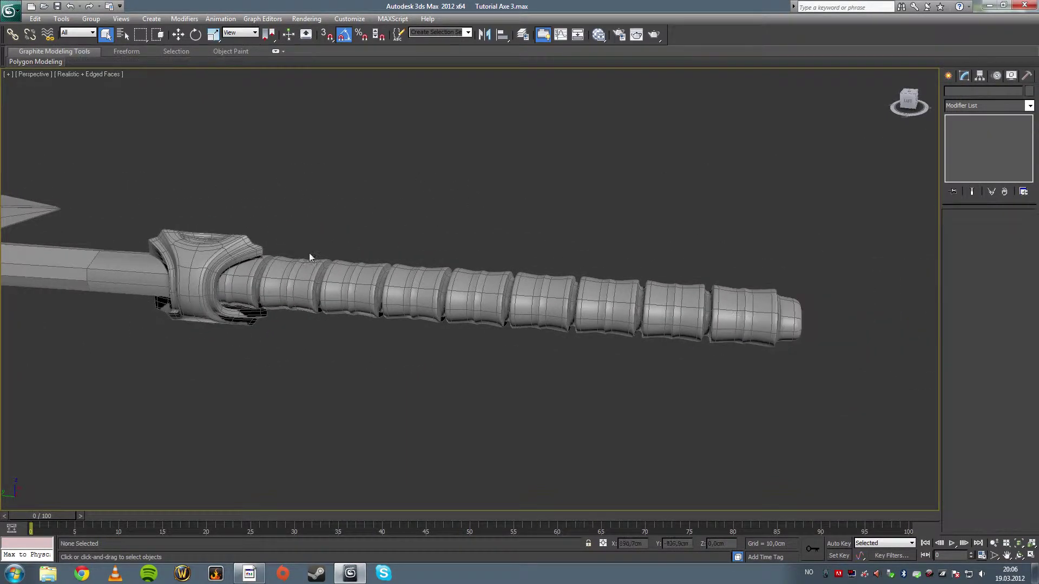
Copy the smoothed shaft-side clamp along the handle to the far end of the grip.
{"action": "left_click", "coordinate": [191, 251]}
{"action": "left_click", "coordinate": [178, 34]}
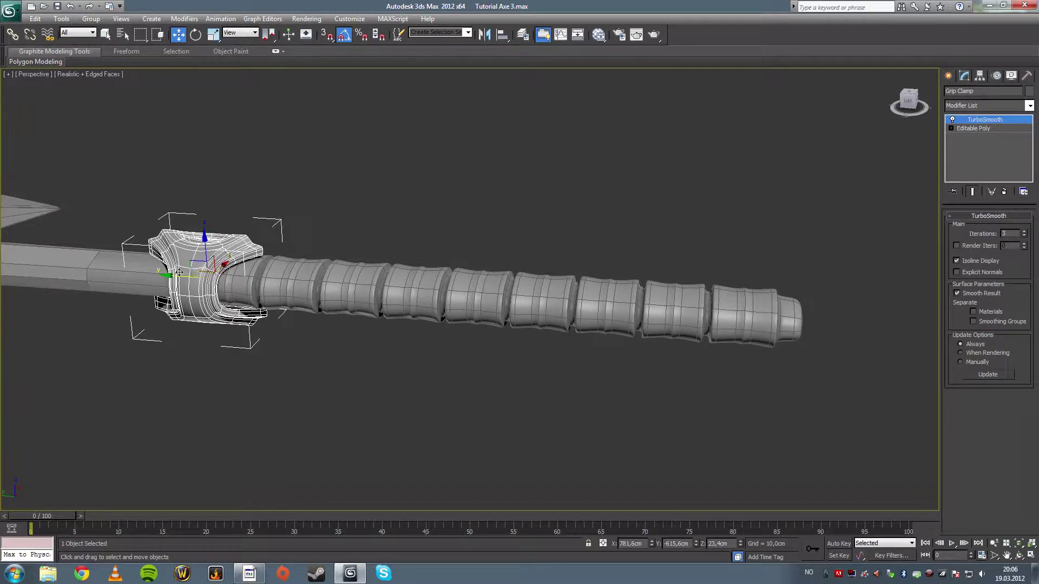
{"action": "left_click_drag", "start_coordinate": [182, 273], "coordinate": [747, 313], "text": "shift"}
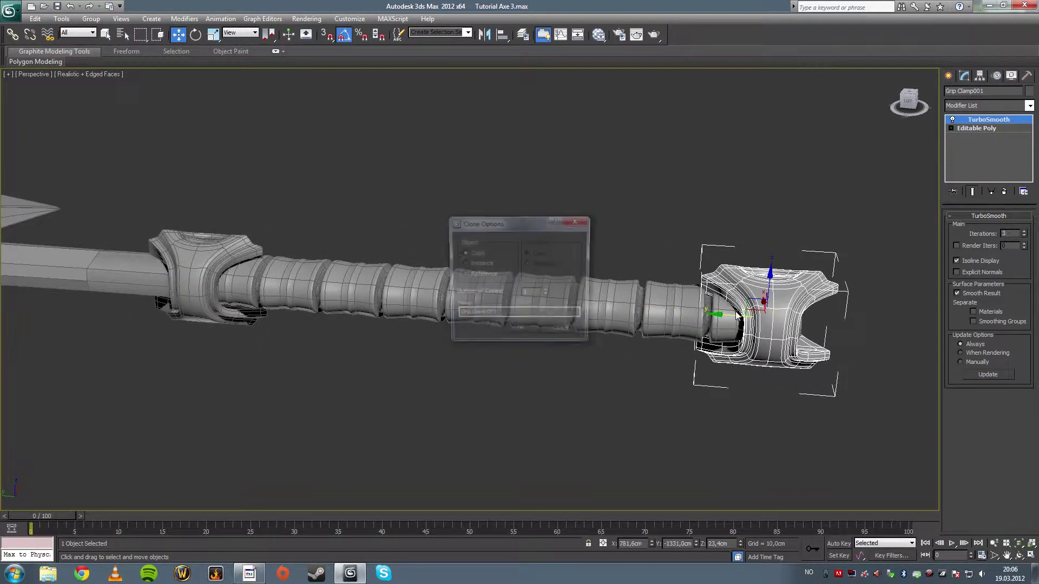
{"action": "left_click", "coordinate": [518, 332]}
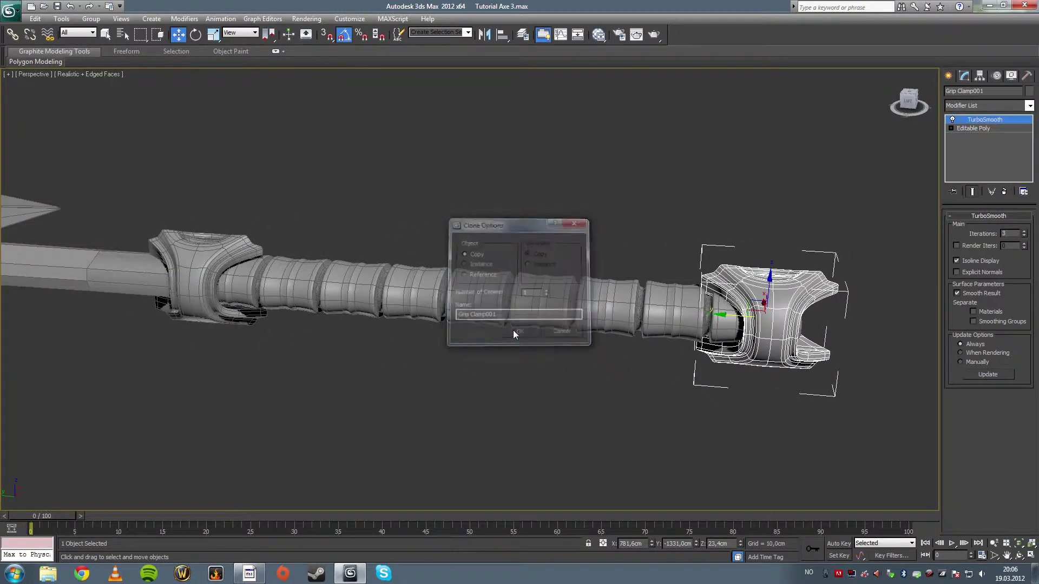
Rotate the copied clamp about its vertical axis and move it about 31 cm outward along the handle.
{"action": "left_click", "coordinate": [196, 35]}
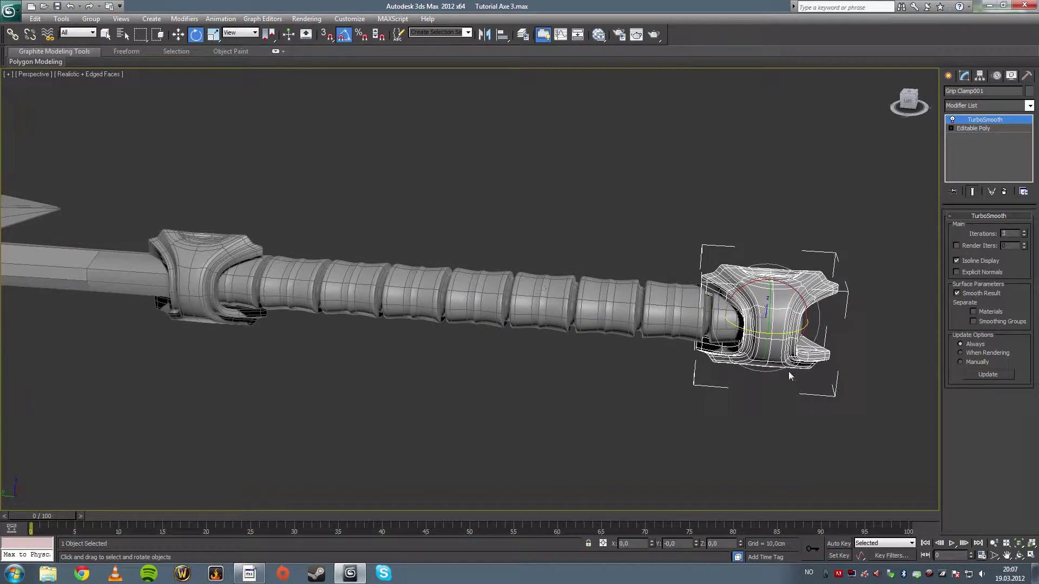
{"action": "left_click_drag", "start_coordinate": [747, 331], "coordinate": [839, 344]}
{"action": "left_click", "coordinate": [737, 427]}
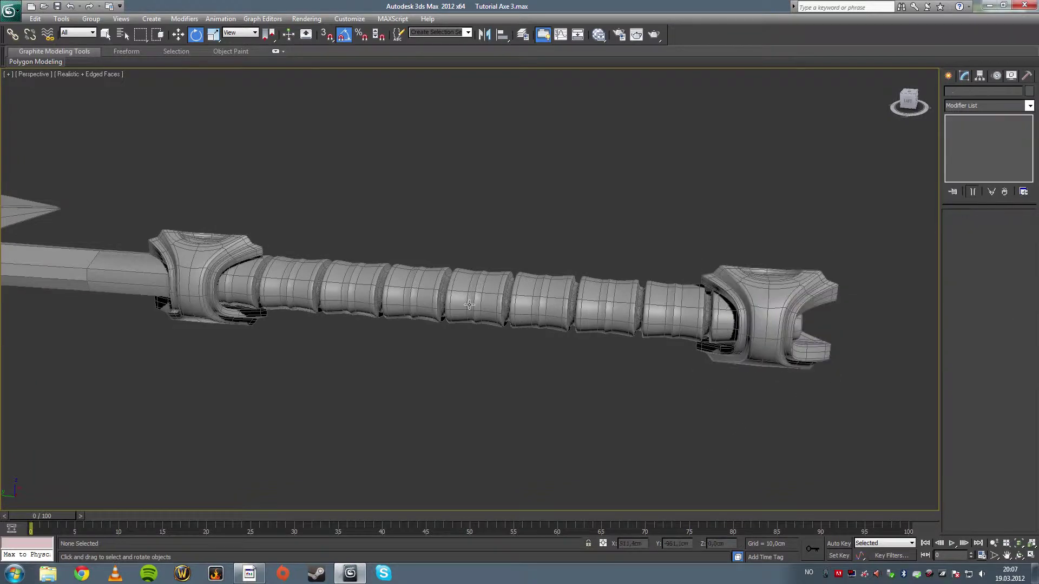
{"action": "left_click", "coordinate": [179, 35]}
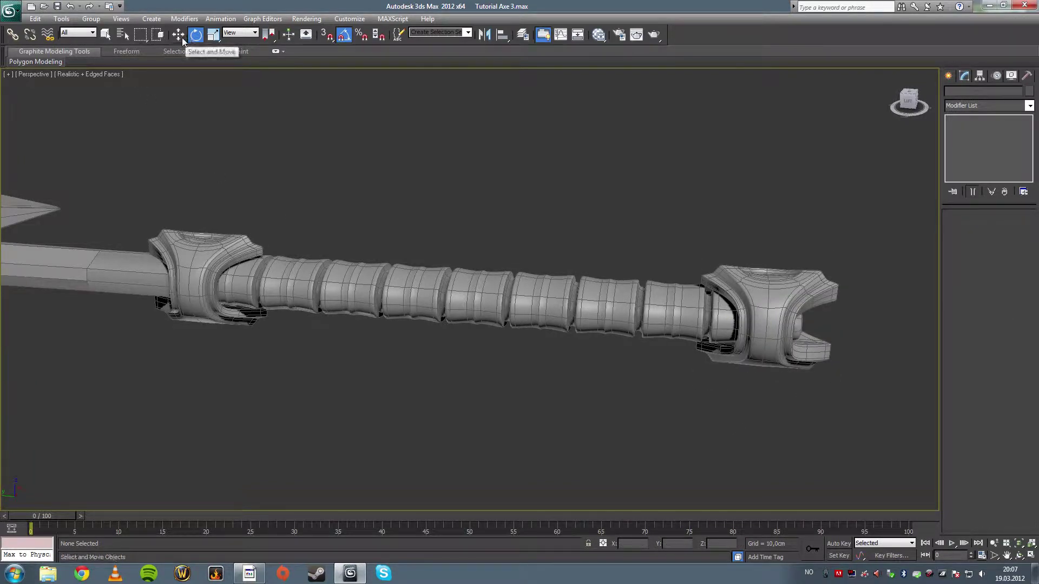
{"action": "left_click", "coordinate": [789, 291]}
{"action": "left_click_drag", "start_coordinate": [730, 318], "coordinate": [757, 318]}
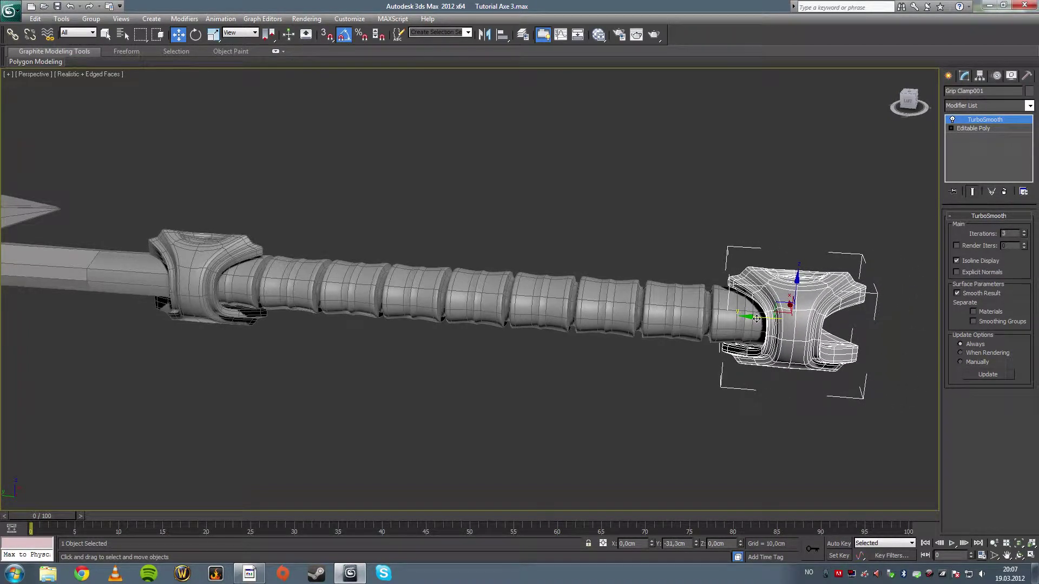
Delete the copied clamp at the far end of the grip.
{"action": "left_click", "coordinate": [619, 213]}
{"action": "left_click", "coordinate": [750, 318]}
{"action": "key", "text": "Delete"}
Scale the shaft-side clamp down to about 88% in Z and 93% in X so it fits closer around the grip.
{"action": "left_click", "coordinate": [105, 35]}
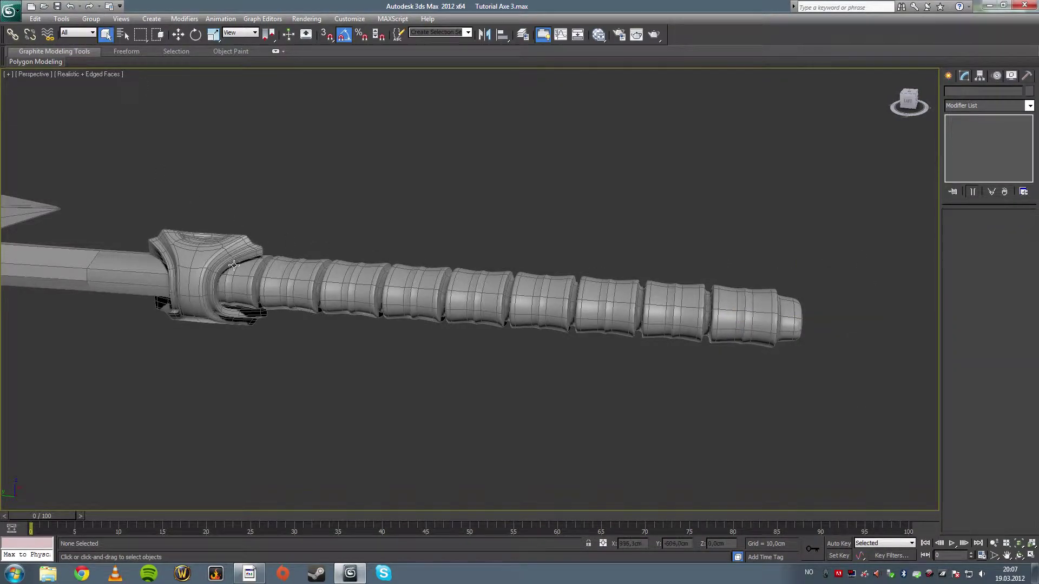
{"action": "left_click", "coordinate": [234, 265]}
{"action": "key", "text": "z"}
{"action": "middle_click_drag", "start_coordinate": [427, 194], "coordinate": [503, 170], "text": "alt"}
{"action": "left_click", "coordinate": [213, 34]}
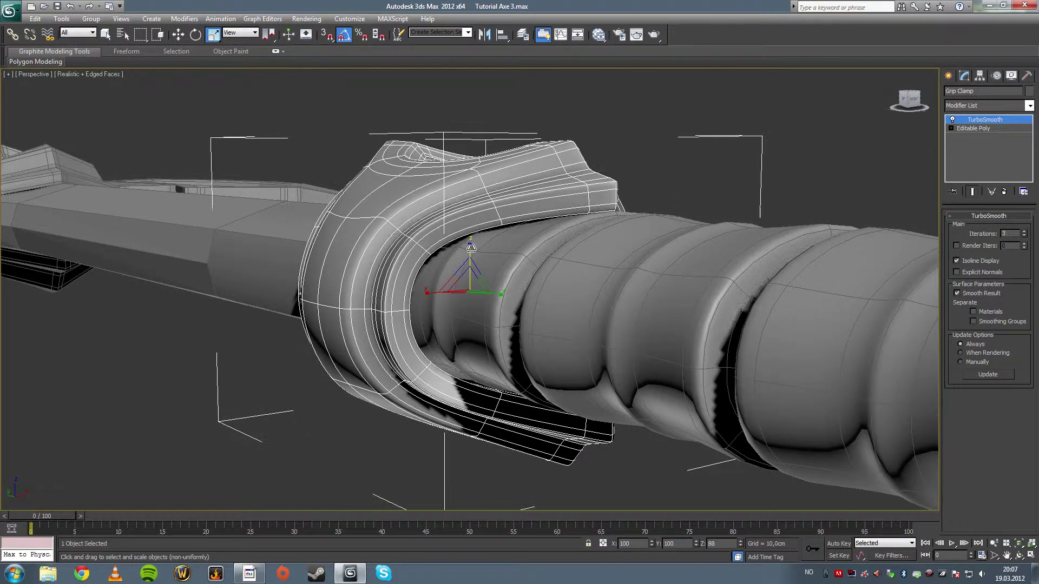
{"action": "left_click_drag", "start_coordinate": [471, 240], "coordinate": [472, 248]}
{"action": "middle_click_drag", "start_coordinate": [469, 271], "coordinate": [457, 276], "text": "alt"}
{"action": "left_click_drag", "start_coordinate": [427, 293], "coordinate": [431, 294]}
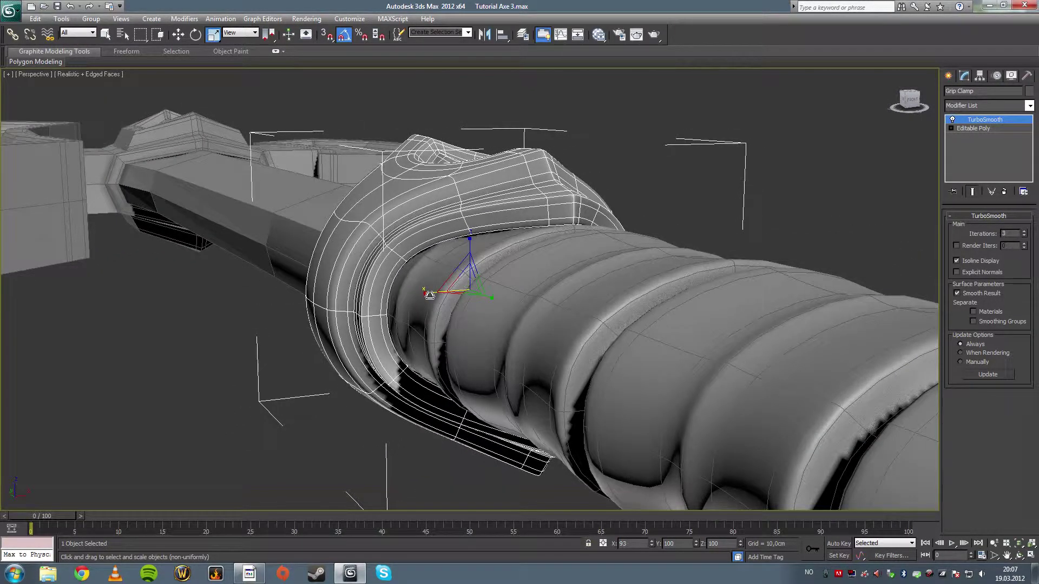
Delete the scaled clamp's TurboSmooth modifier and reset its transform with Reset XForm.
{"action": "middle_click_drag", "start_coordinate": [432, 294], "coordinate": [563, 167], "text": "alt"}
{"action": "right_click", "coordinate": [569, 164]}
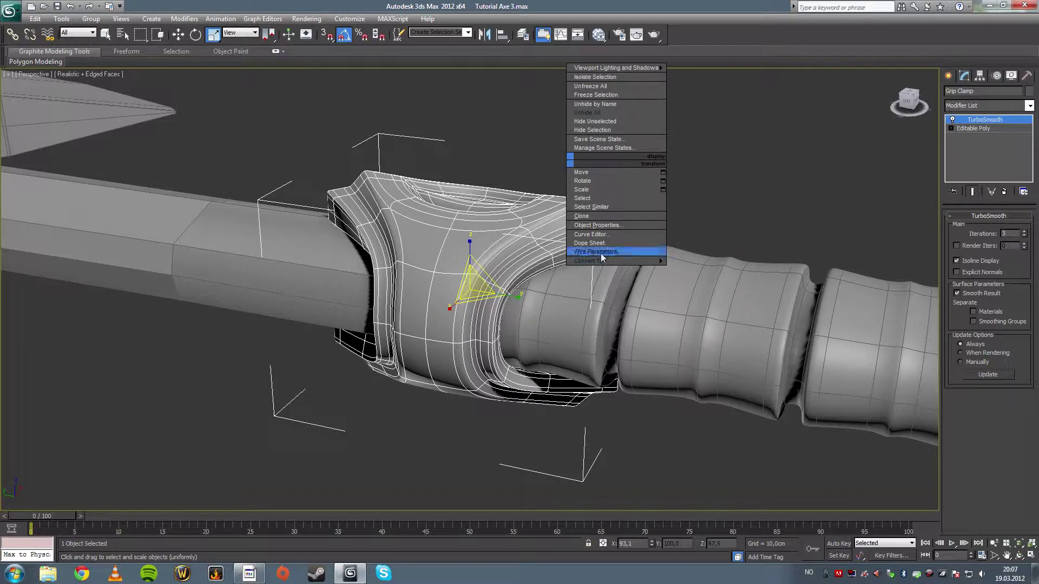
{"action": "right_click", "coordinate": [972, 124]}
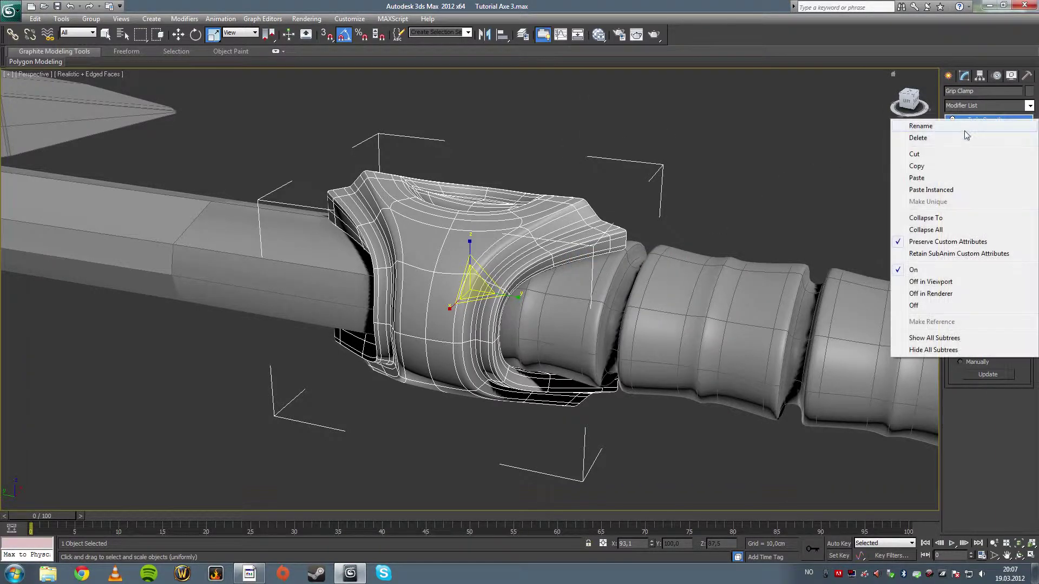
{"action": "left_click", "coordinate": [920, 139]}
{"action": "left_click", "coordinate": [1027, 75]}
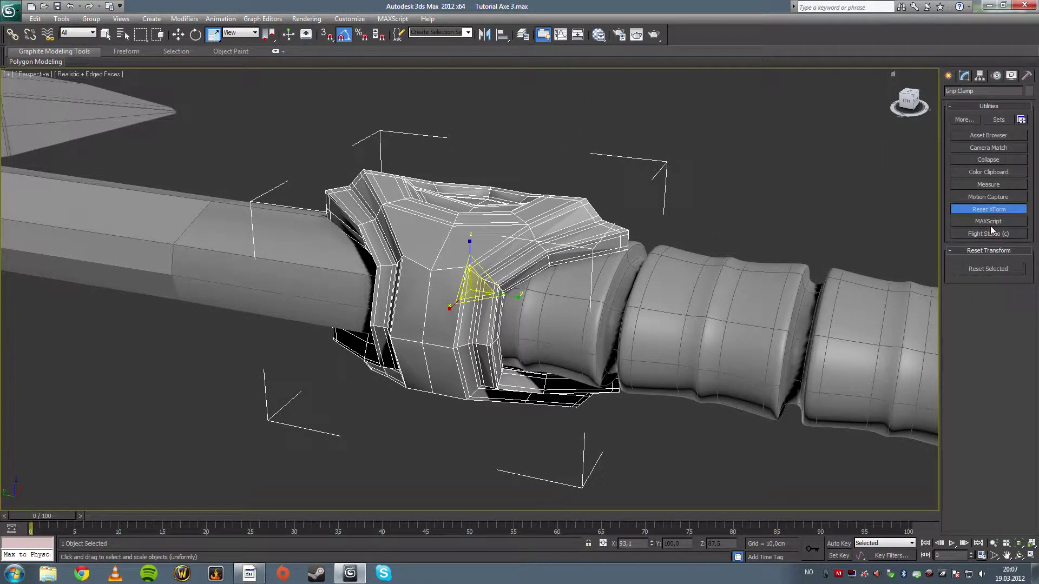
{"action": "left_click", "coordinate": [999, 268]}
Convert the clamp to an Editable Poly, collapsing the transform reset.
{"action": "right_click", "coordinate": [737, 147]}
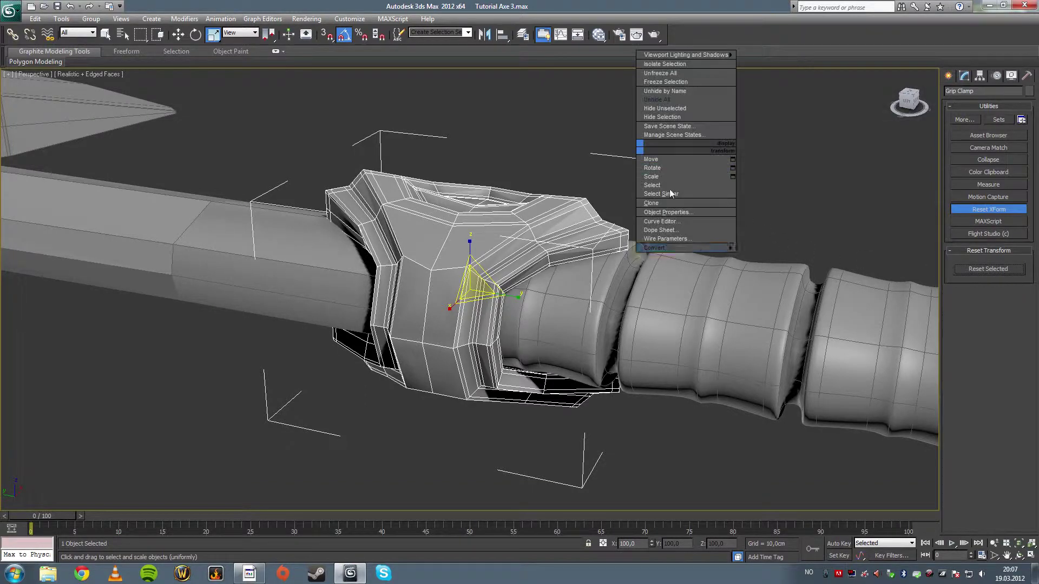
{"action": "mouse_move", "coordinate": [717, 249]}
{"action": "left_click", "coordinate": [761, 257]}
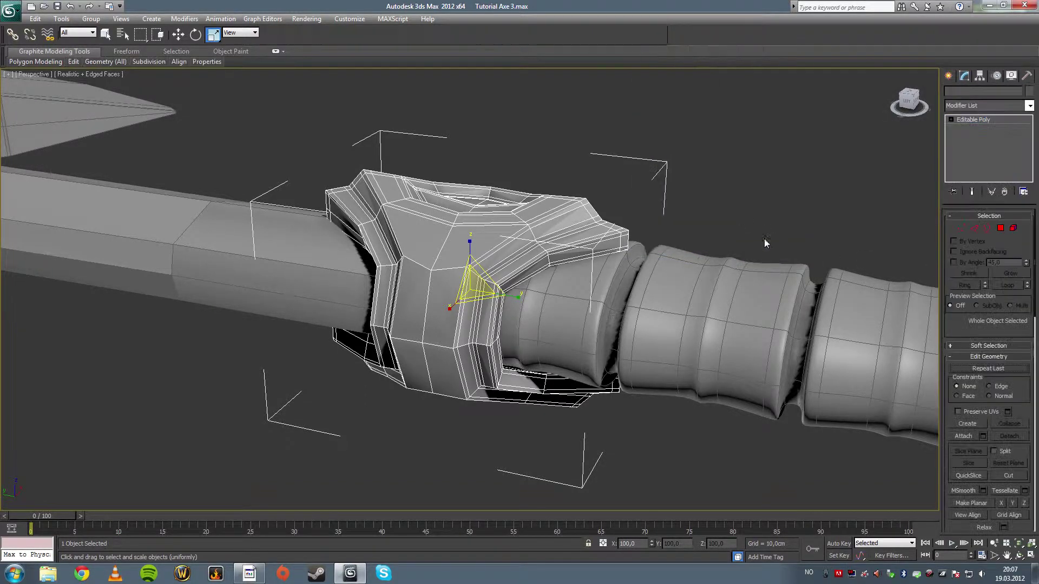
Apply TurboSmooth to the clamp with 3 iterations and Isoline Display on.
{"action": "left_click", "coordinate": [1028, 106]}
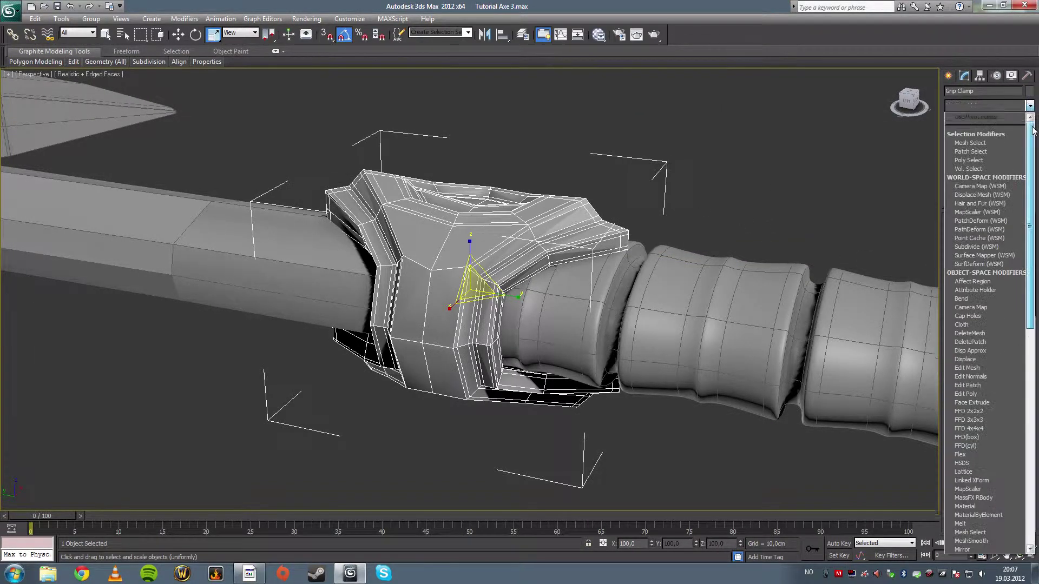
{"action": "scroll", "coordinate": [985, 325], "scroll_direction": "down", "scroll_amount": 15}
{"action": "left_click", "coordinate": [973, 420]}
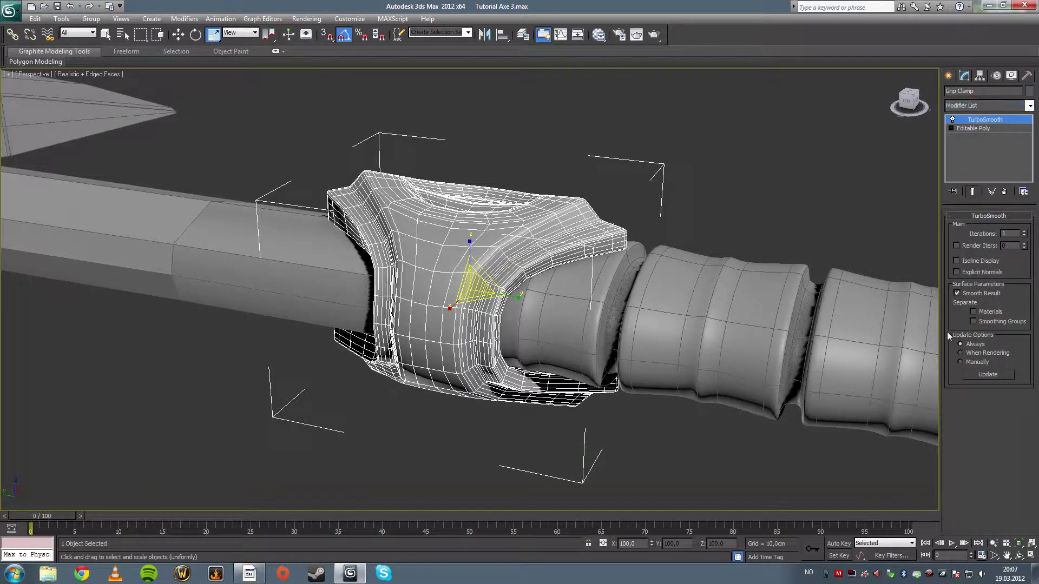
{"action": "left_click", "coordinate": [1025, 231]}
{"action": "left_click", "coordinate": [1025, 232]}
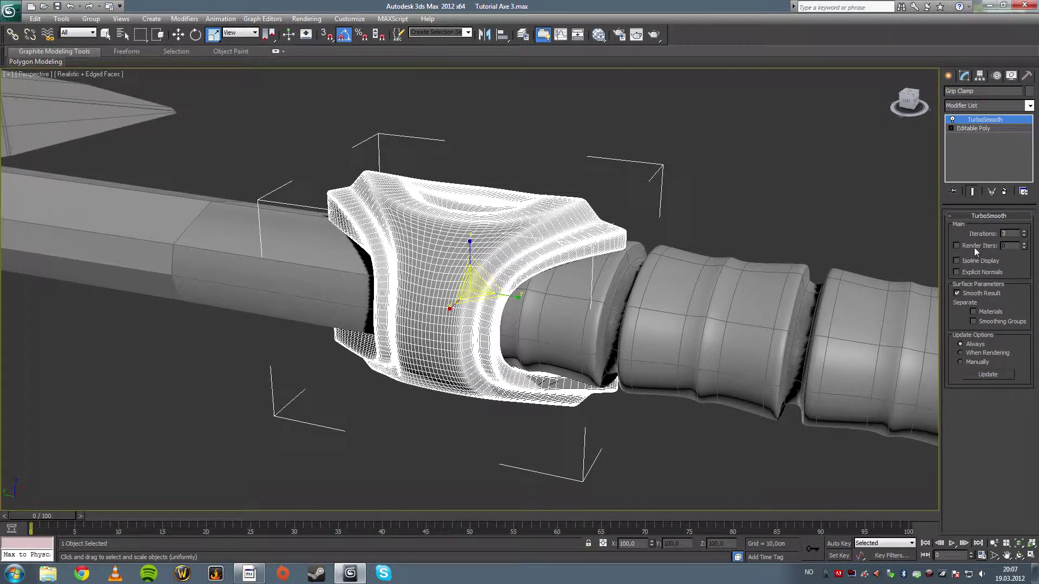
{"action": "left_click", "coordinate": [958, 261]}
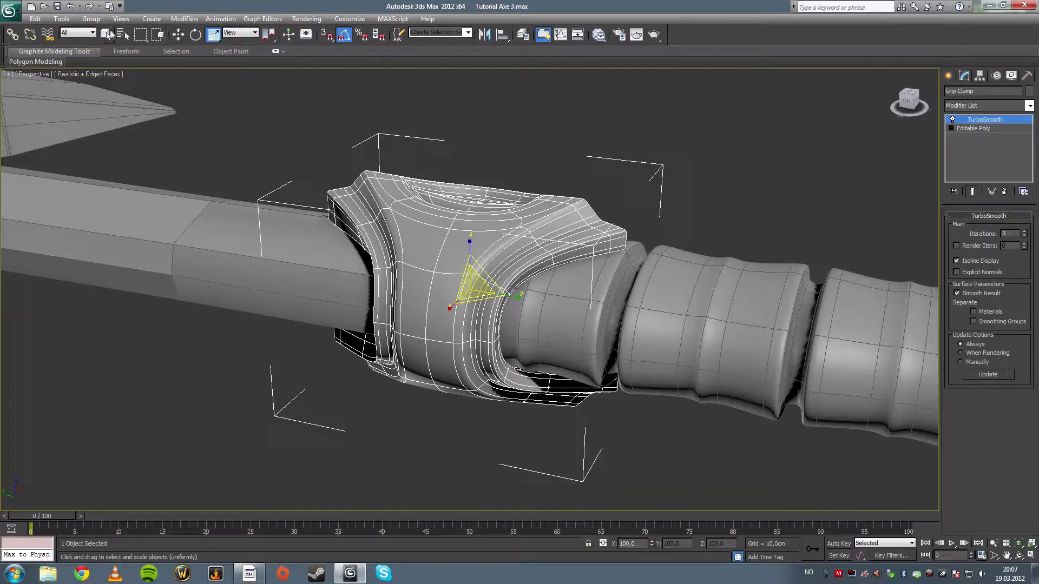
Hide the edged faces and copy the resized clamp along the handle to the far end of the grip.
{"action": "left_click", "coordinate": [107, 32]}
{"action": "left_click", "coordinate": [272, 158]}
{"action": "middle_click_drag", "start_coordinate": [605, 248], "coordinate": [622, 313], "text": "alt"}
{"action": "scroll", "coordinate": [695, 310], "scroll_direction": "down", "scroll_amount": 5}
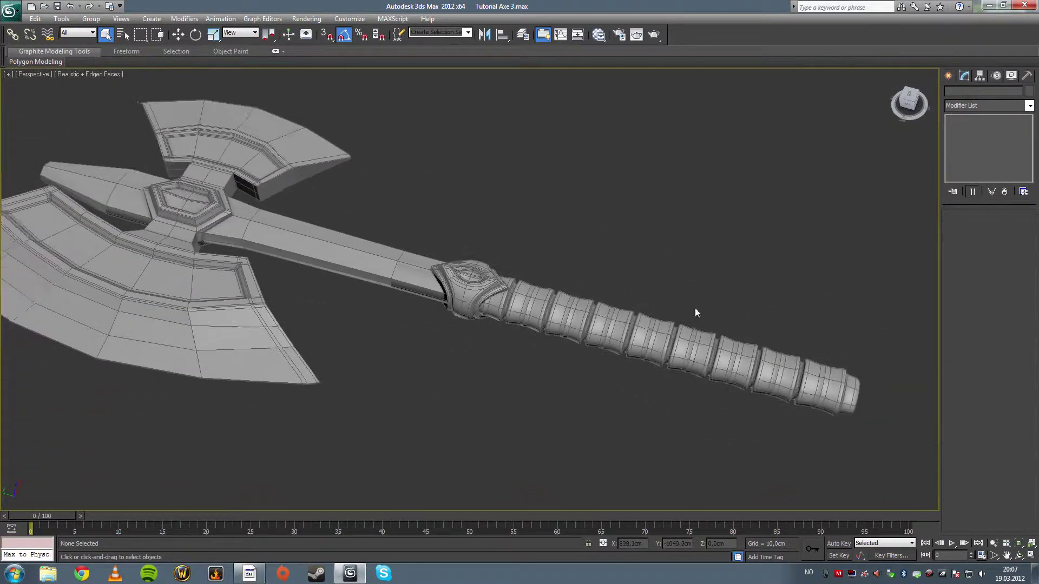
{"action": "middle_click_drag", "start_coordinate": [696, 313], "coordinate": [642, 297]}
{"action": "key", "text": "F4"}
{"action": "left_click", "coordinate": [437, 276]}
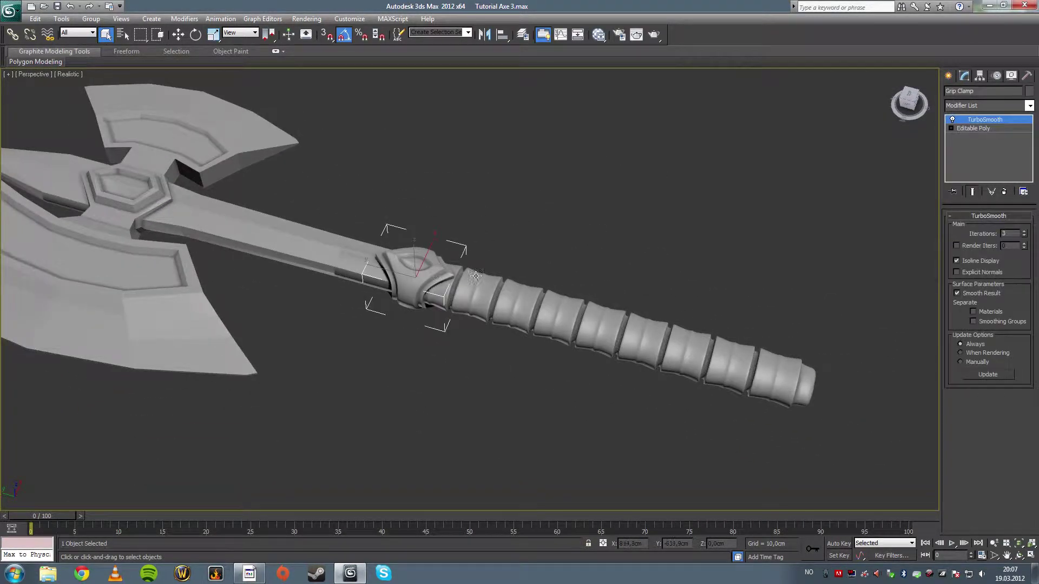
{"action": "left_click", "coordinate": [180, 35]}
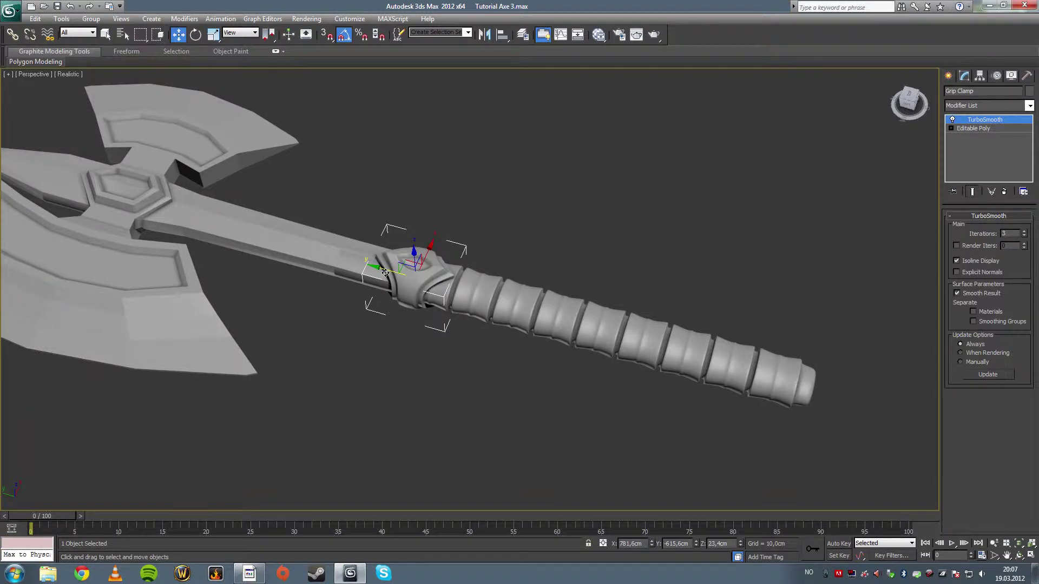
{"action": "left_click_drag", "start_coordinate": [385, 272], "coordinate": [771, 374], "text": "shift"}
{"action": "key", "text": "Return"}
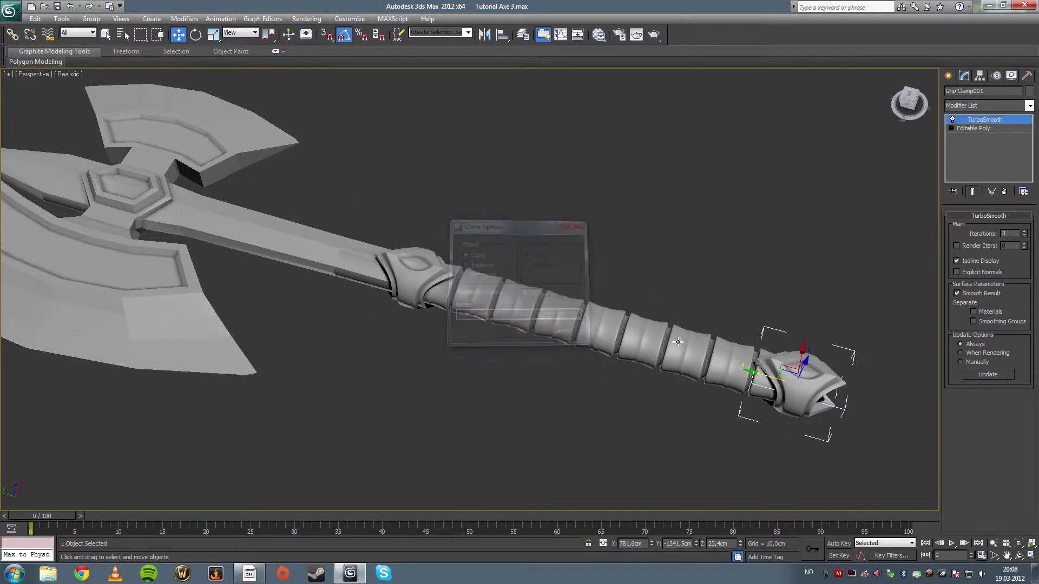
Rotate the copied clamp 180 degrees about its Z axis so it mirrors the shaft-side clamp.
{"action": "mouse_move", "coordinate": [679, 342]}
{"action": "middle_mouse_down", "text": "alt"}
{"action": "mouse_move", "coordinate": [614, 302]}
{"action": "mouse_move", "coordinate": [754, 271]}
{"action": "mouse_move", "coordinate": [486, 217]}
{"action": "middle_mouse_up", "text": "alt"}
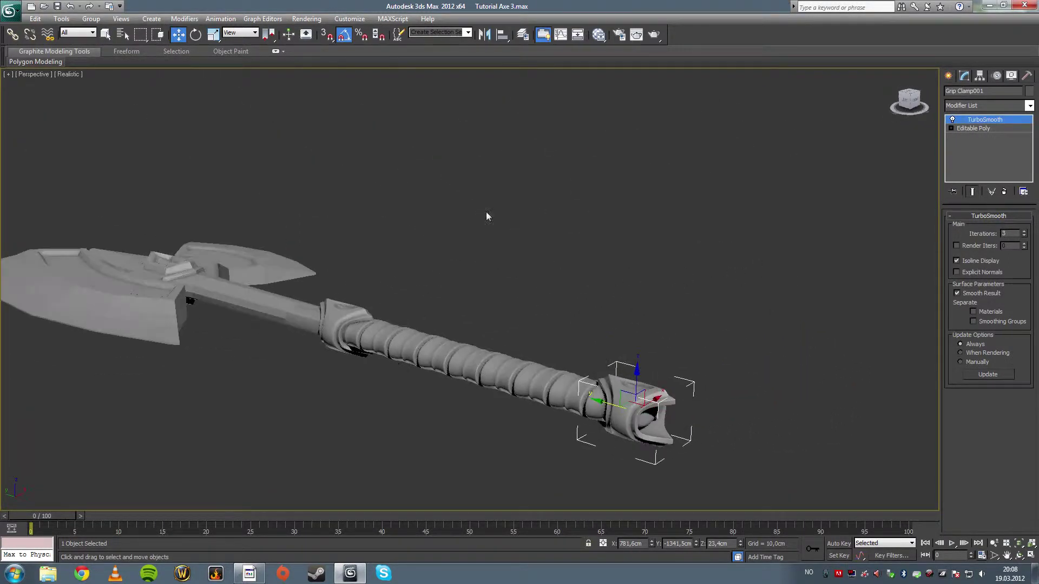
{"action": "left_click", "coordinate": [195, 35]}
{"action": "left_click_drag", "start_coordinate": [674, 421], "coordinate": [717, 430]}
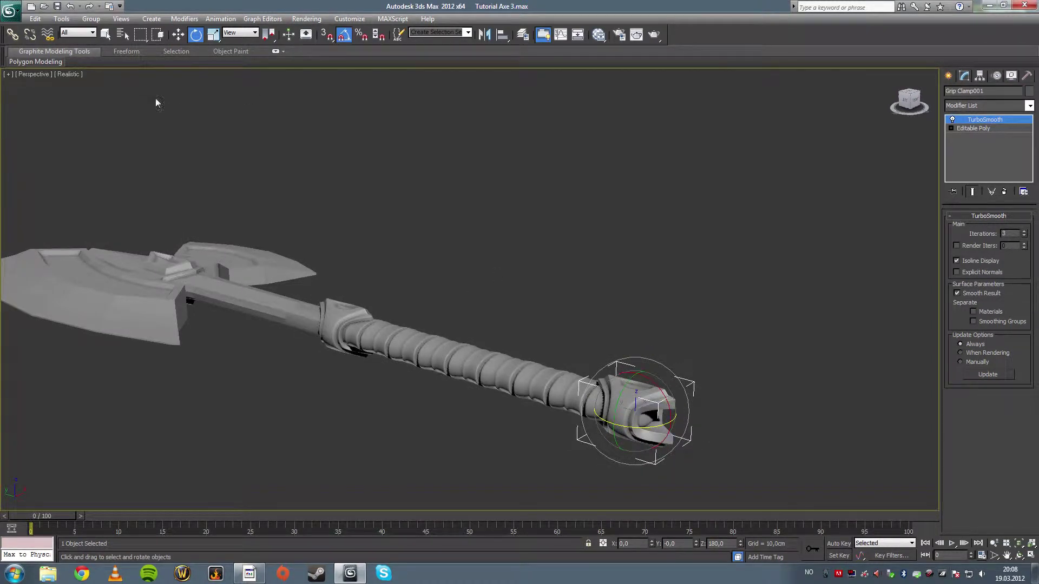
Move the copied clamp about -1.4 cm along its Y axis to adjust its fit on the grip's end.
{"action": "left_click", "coordinate": [177, 36]}
{"action": "mouse_move", "coordinate": [606, 403]}
{"action": "left_mouse_down"}
{"action": "mouse_move", "coordinate": [596, 400]}
{"action": "mouse_move", "coordinate": [633, 405]}
{"action": "mouse_move", "coordinate": [605, 409]}
{"action": "left_mouse_up"}
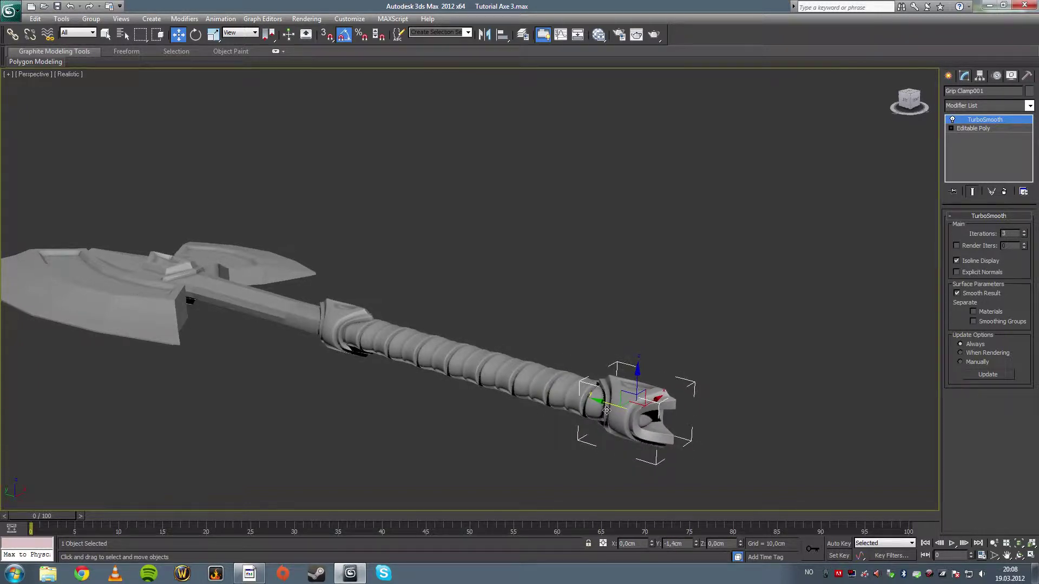
{"action": "left_click", "coordinate": [610, 341]}
{"action": "scroll", "coordinate": [485, 330], "scroll_direction": "up", "scroll_amount": 5}
{"action": "scroll", "coordinate": [530, 341], "scroll_direction": "down", "scroll_amount": 5}
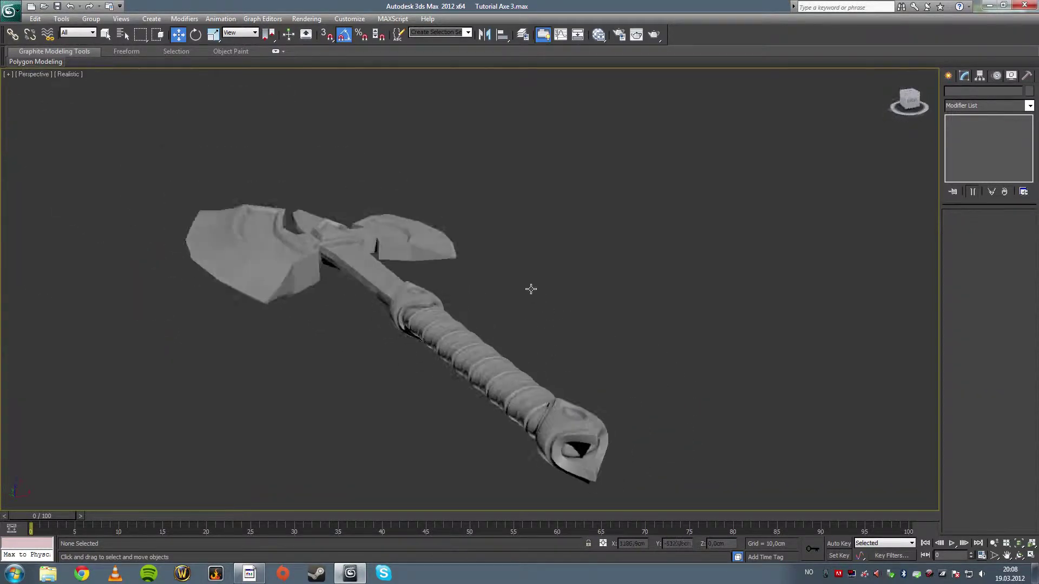
{"action": "middle_click_drag", "start_coordinate": [530, 288], "coordinate": [525, 281], "text": "alt"}
Show edged faces and delete the polygons capping the grip's end inside the copied clamp.
{"action": "left_click", "coordinate": [545, 439]}
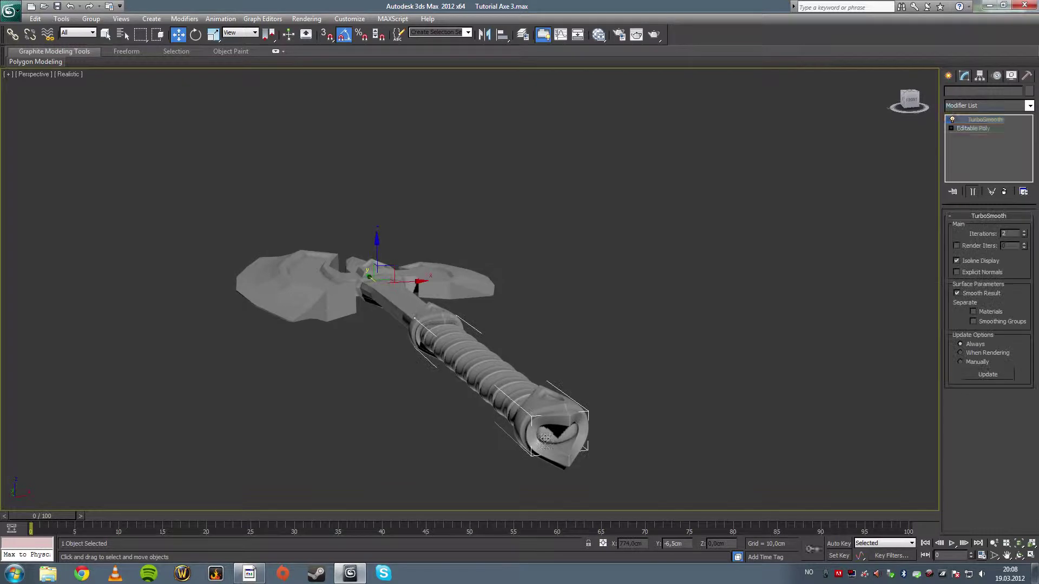
{"action": "left_click", "coordinate": [974, 128]}
{"action": "key", "text": "F4"}
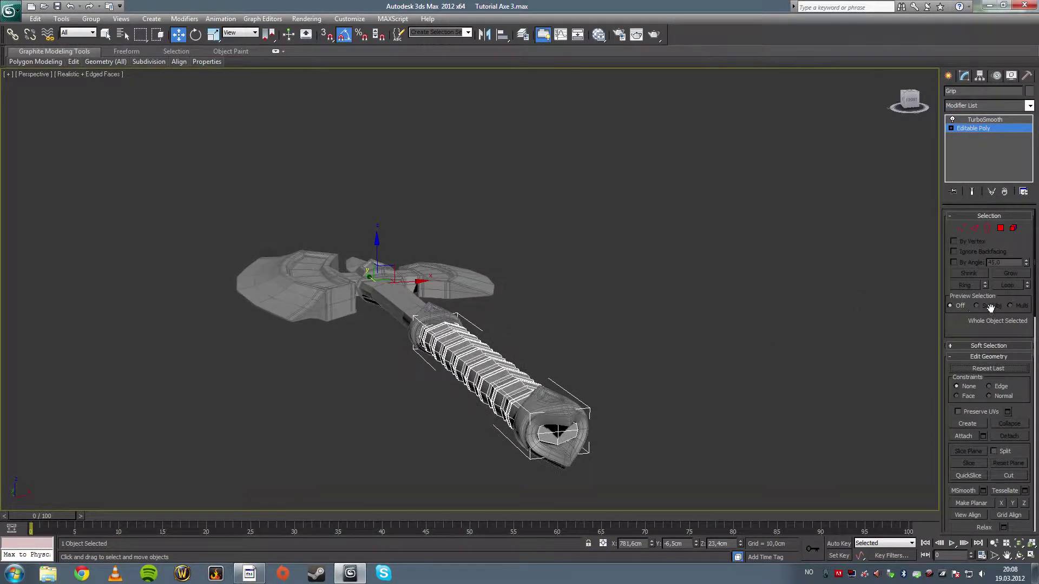
{"action": "left_click", "coordinate": [1001, 229]}
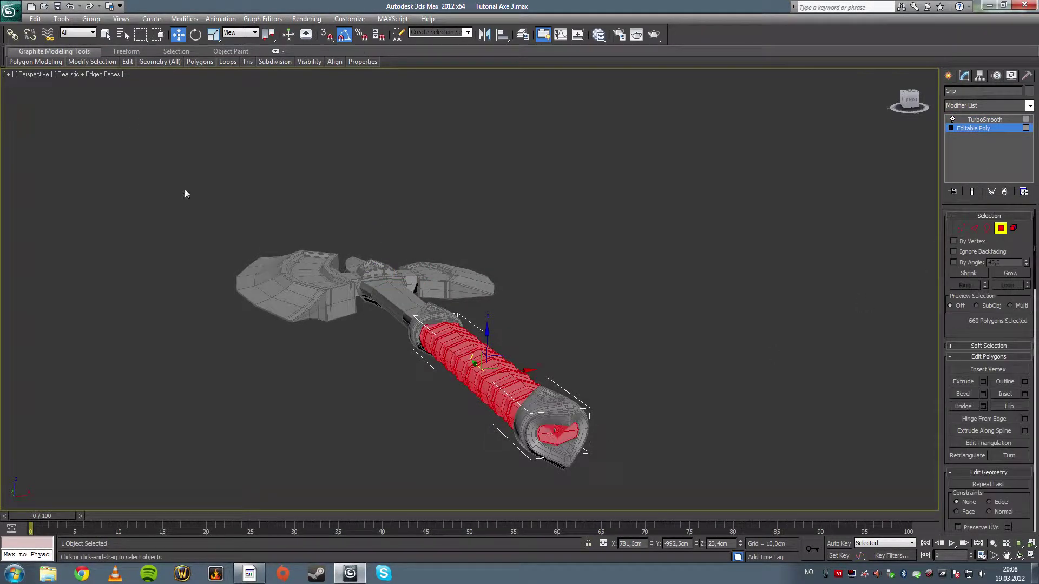
{"action": "left_click", "coordinate": [106, 35]}
{"action": "left_click", "coordinate": [635, 424]}
{"action": "left_click", "coordinate": [548, 431]}
{"action": "left_click", "coordinate": [562, 437], "text": "ctrl"}
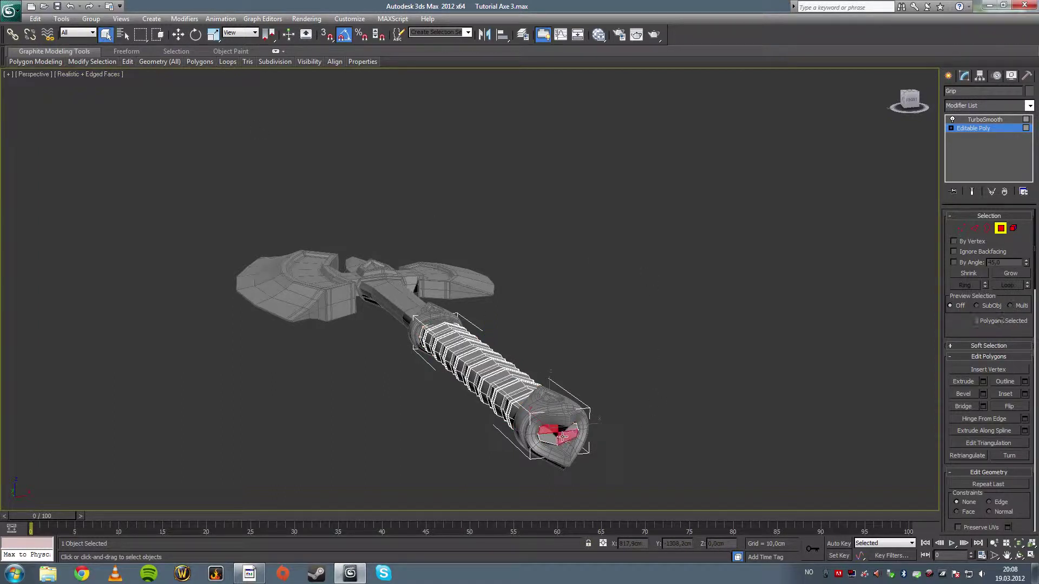
{"action": "left_click", "coordinate": [553, 438], "text": "ctrl"}
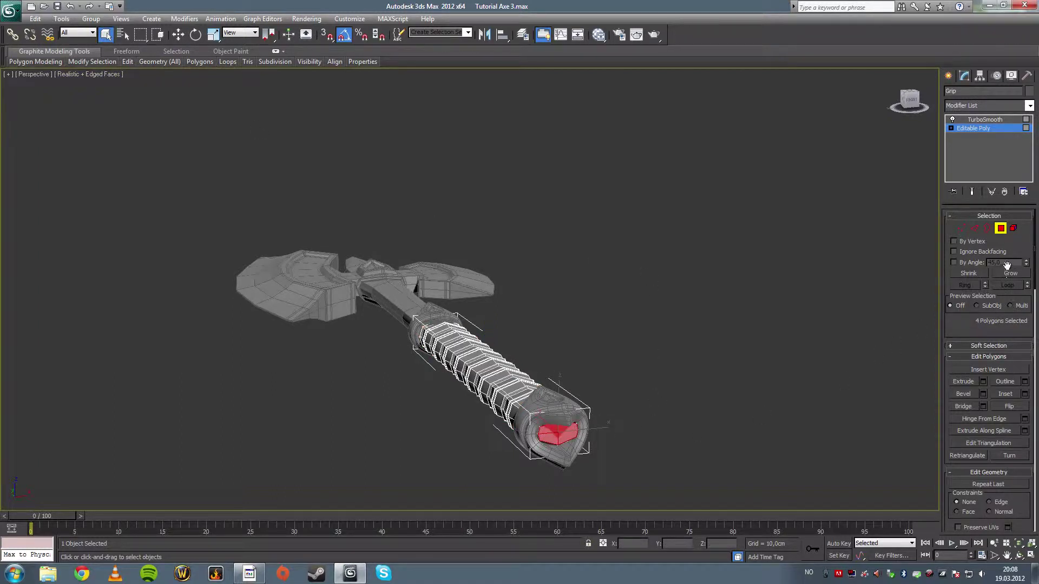
{"action": "key", "text": "Delete"}
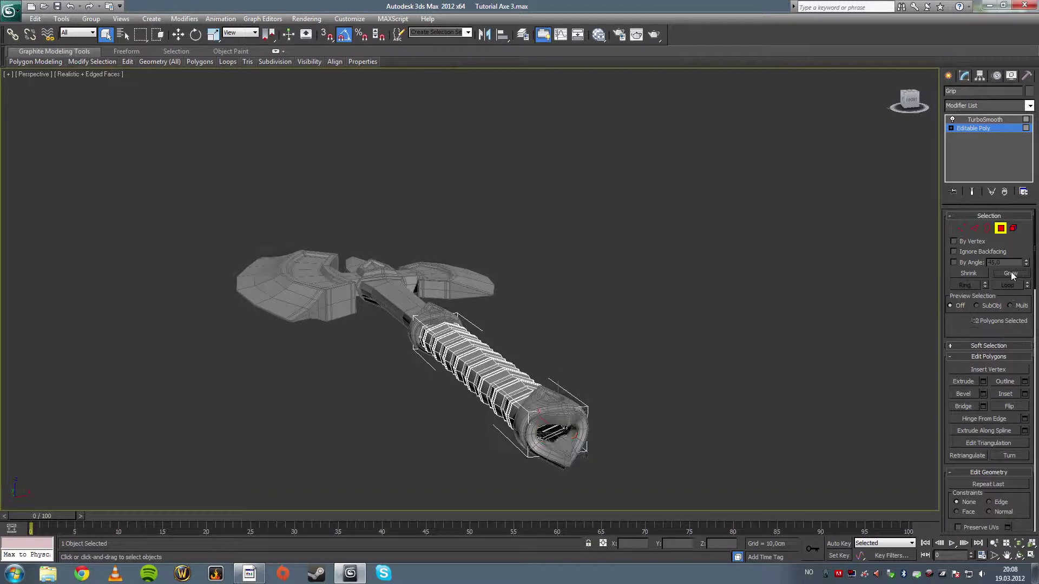
{"action": "left_click", "coordinate": [1000, 225]}
{"action": "left_click", "coordinate": [769, 257]}
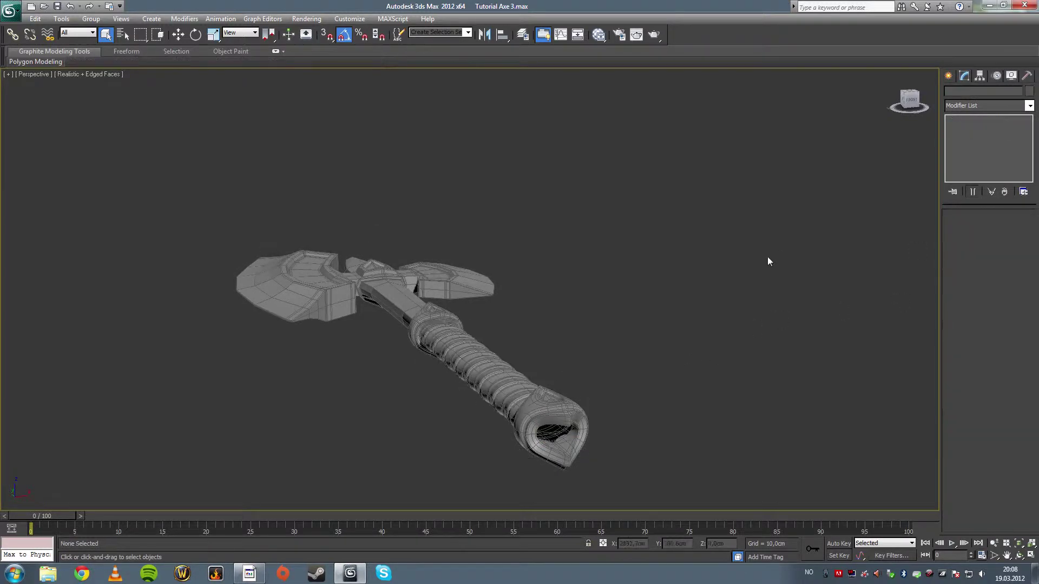
Select the end clamp and enter Polygon level in its Editable Poly, below the TurboSmooth.
{"action": "middle_click_drag", "start_coordinate": [535, 300], "coordinate": [595, 322], "text": "alt"}
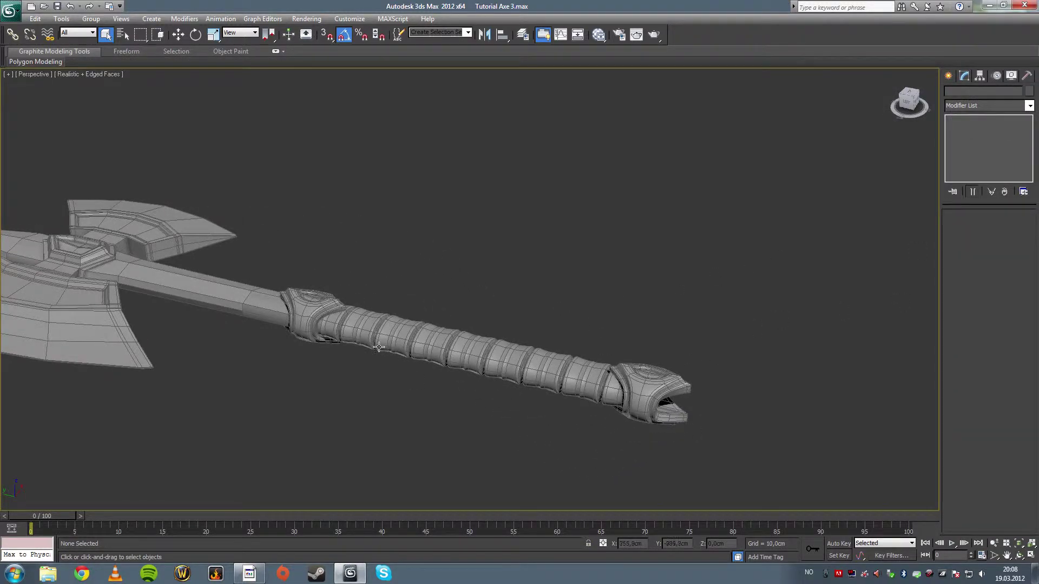
{"action": "middle_click_drag", "start_coordinate": [379, 348], "coordinate": [463, 356], "text": "alt"}
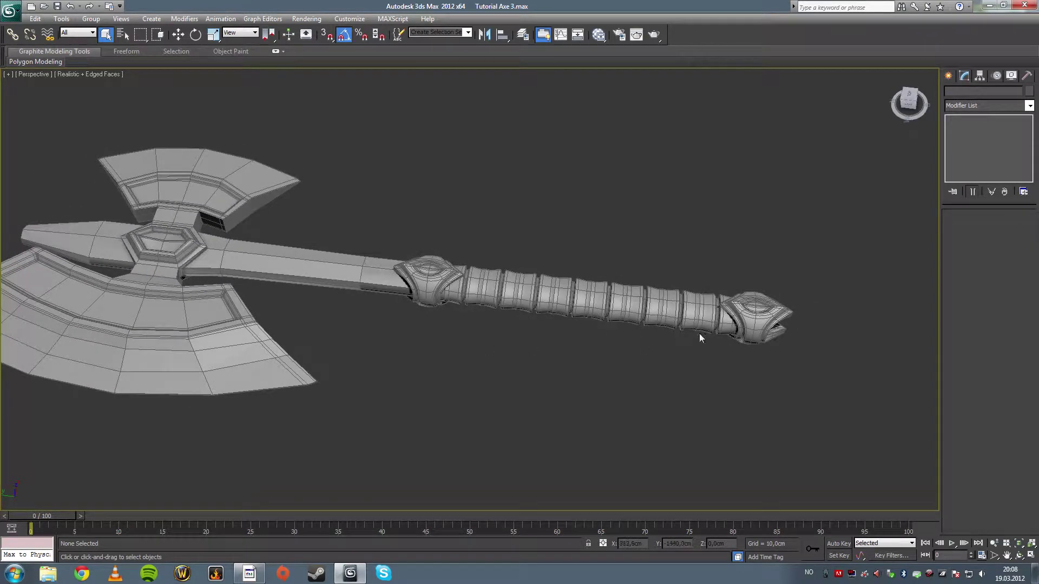
{"action": "middle_click_drag", "start_coordinate": [762, 327], "coordinate": [691, 309], "text": "alt"}
{"action": "left_click", "coordinate": [694, 409]}
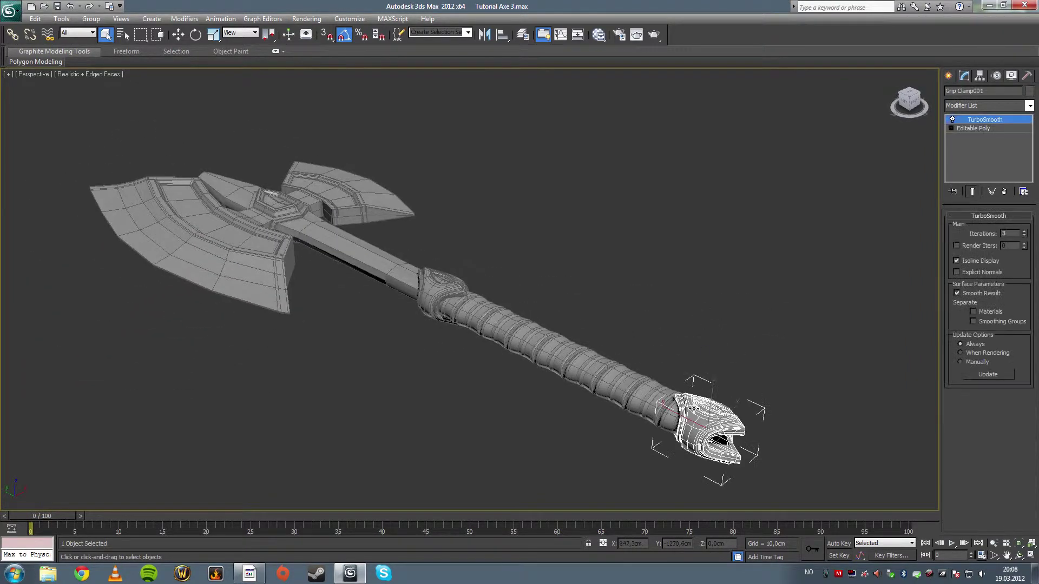
{"action": "key", "text": "z"}
{"action": "left_click", "coordinate": [973, 128]}
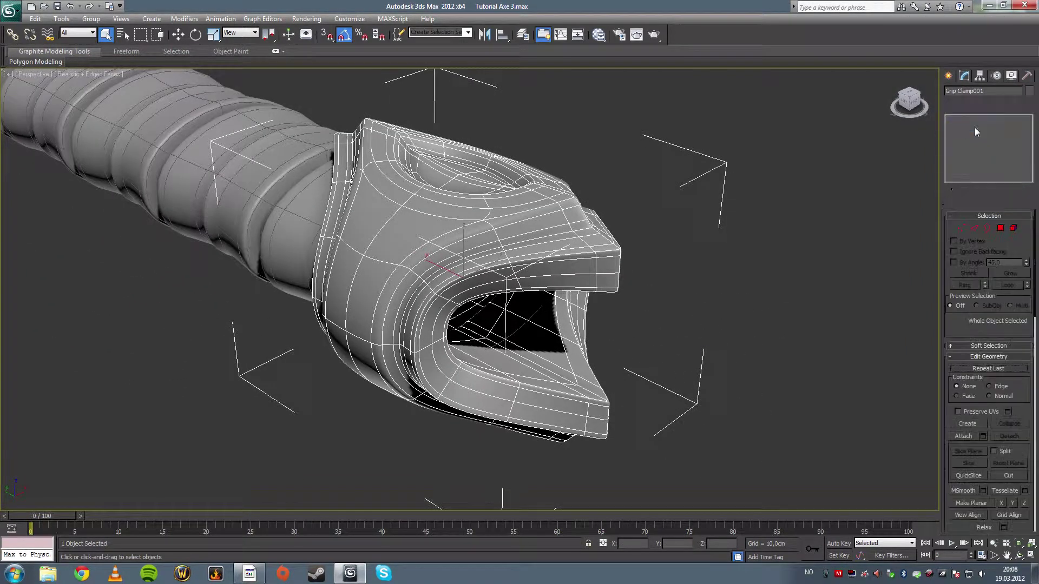
{"action": "key", "text": "alt+w"}
{"action": "key", "text": "alt+w"}
{"action": "middle_click_drag", "start_coordinate": [647, 358], "coordinate": [587, 298], "text": "alt"}
{"action": "scroll", "coordinate": [608, 317], "scroll_direction": "up", "scroll_amount": 4}
{"action": "left_click", "coordinate": [996, 229]}
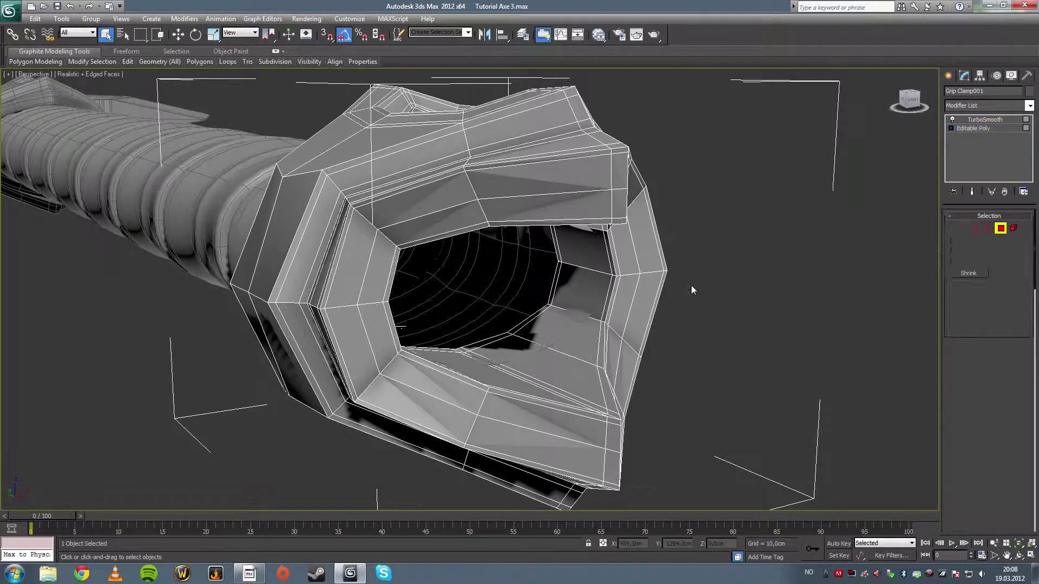
Select the ring of polygons lining the clamp's inside, grow the selection once and delete it.
{"action": "left_click", "coordinate": [581, 291]}
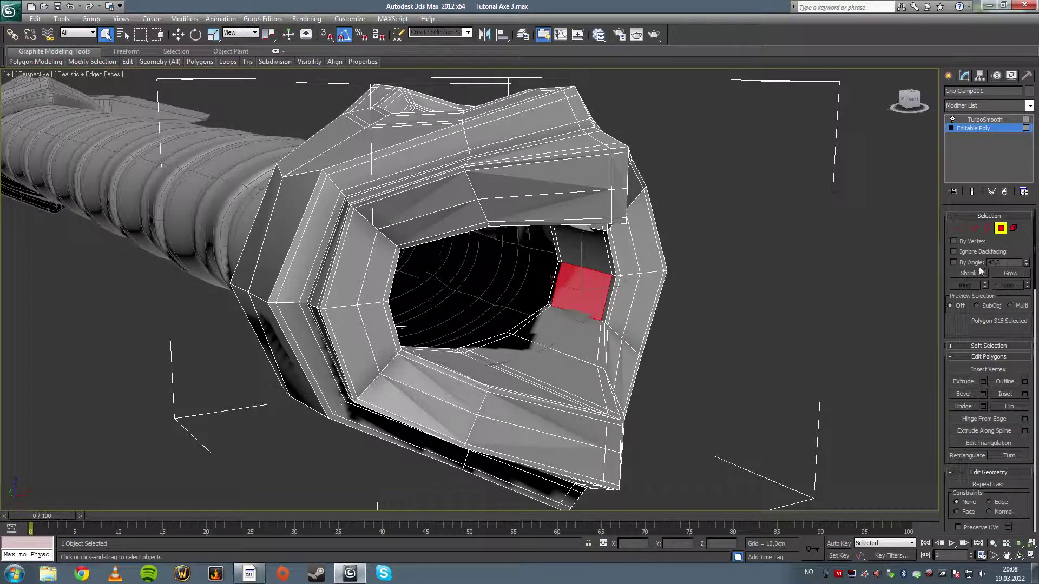
{"action": "left_click", "coordinate": [974, 227]}
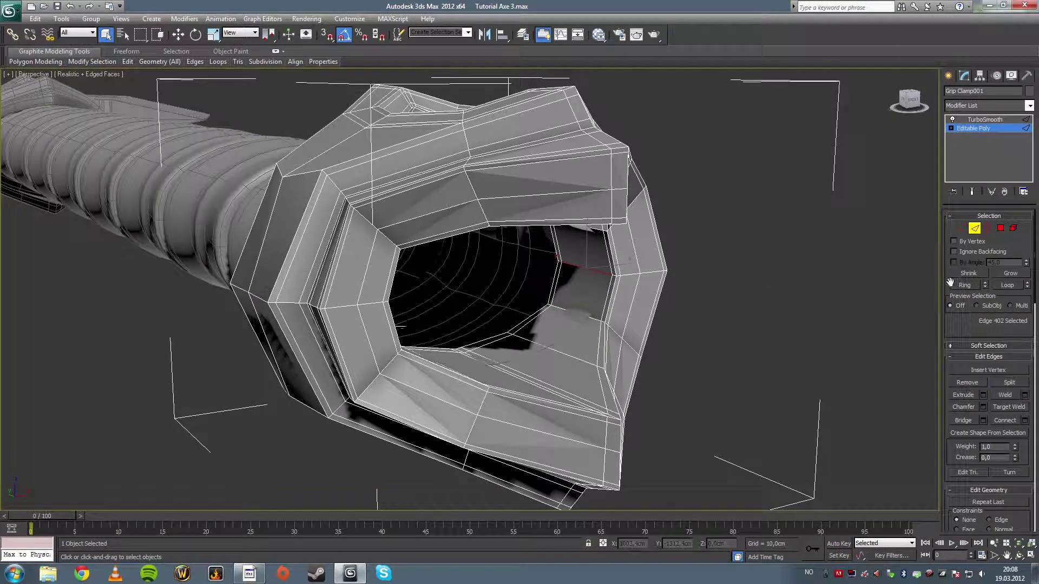
{"action": "left_click", "coordinate": [968, 284]}
{"action": "left_click", "coordinate": [1000, 228], "text": "ctrl"}
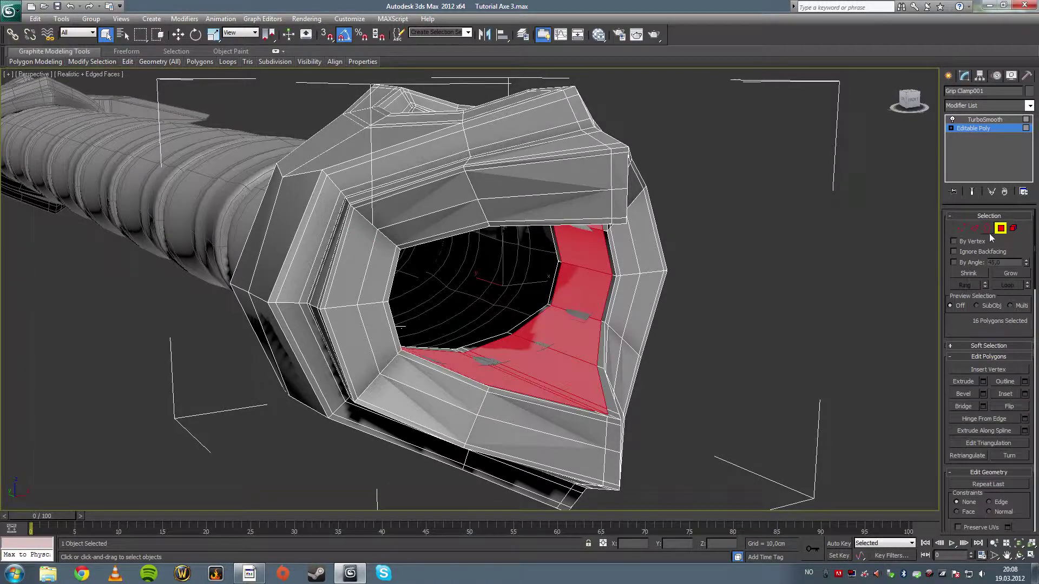
{"action": "left_click", "coordinate": [1009, 275]}
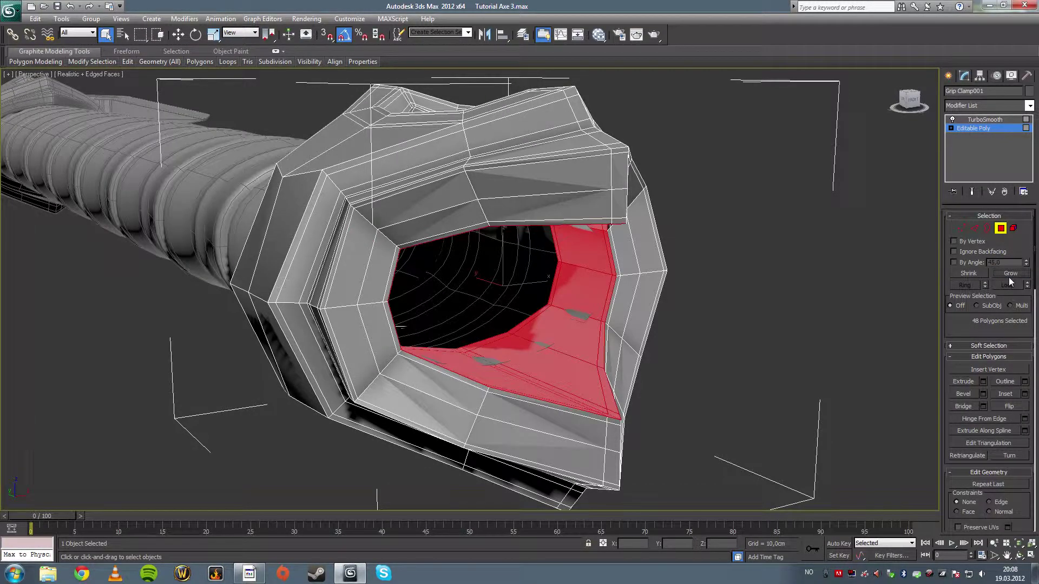
{"action": "key", "text": "Delete"}
Select the border of the clamp's outer opening and hide everything except the end clamp.
{"action": "left_click", "coordinate": [988, 230]}
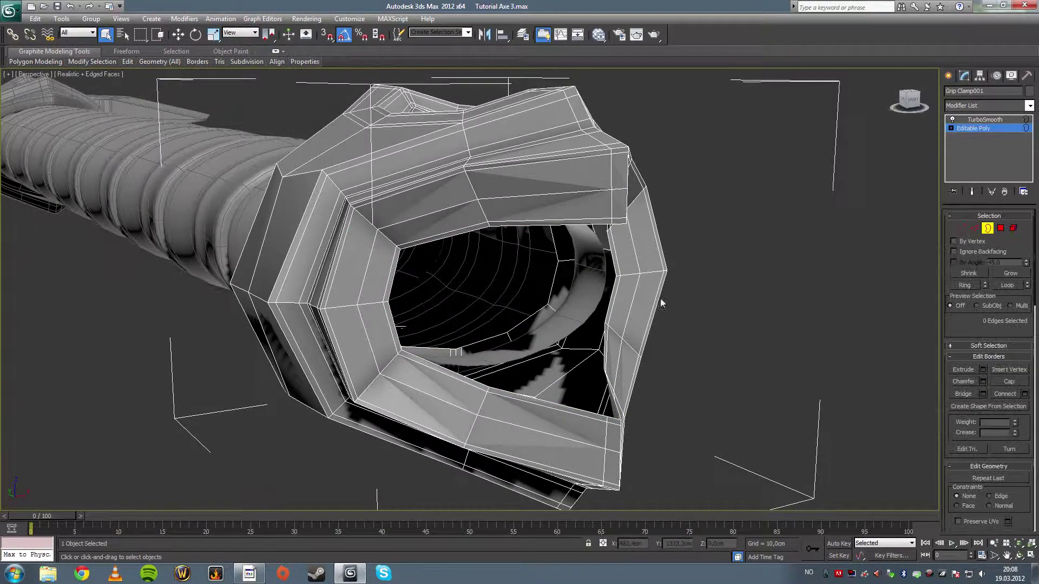
{"action": "left_click", "coordinate": [564, 227]}
{"action": "middle_click_drag", "start_coordinate": [564, 227], "coordinate": [670, 302], "text": "alt"}
{"action": "right_click", "coordinate": [786, 337]}
{"action": "left_click", "coordinate": [817, 299]}
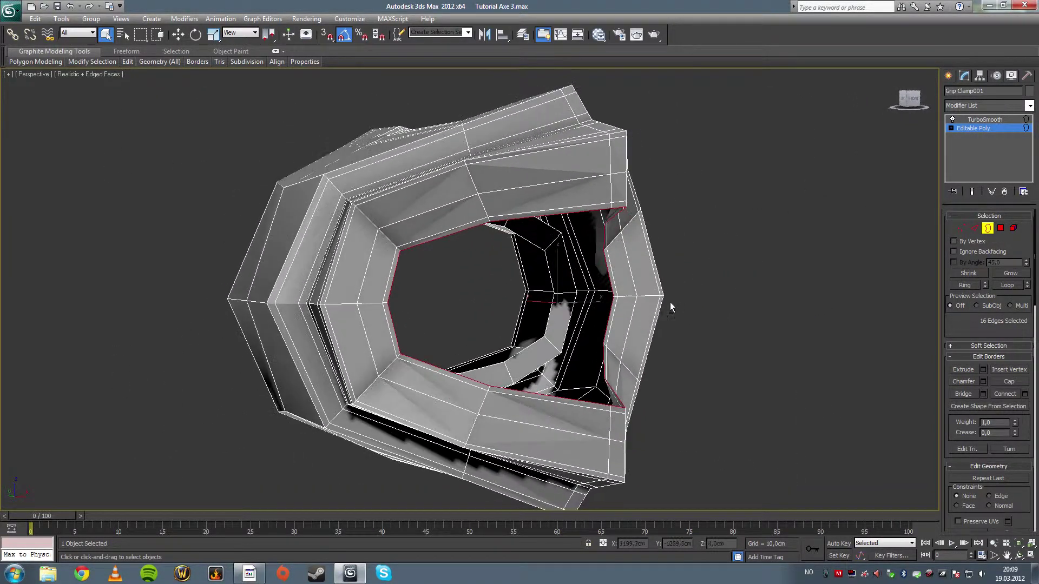
{"action": "mouse_move", "coordinate": [852, 328]}
{"action": "middle_mouse_down", "text": "alt"}
{"action": "mouse_move", "coordinate": [827, 325]}
{"action": "mouse_move", "coordinate": [838, 324]}
{"action": "middle_mouse_up", "text": "alt"}
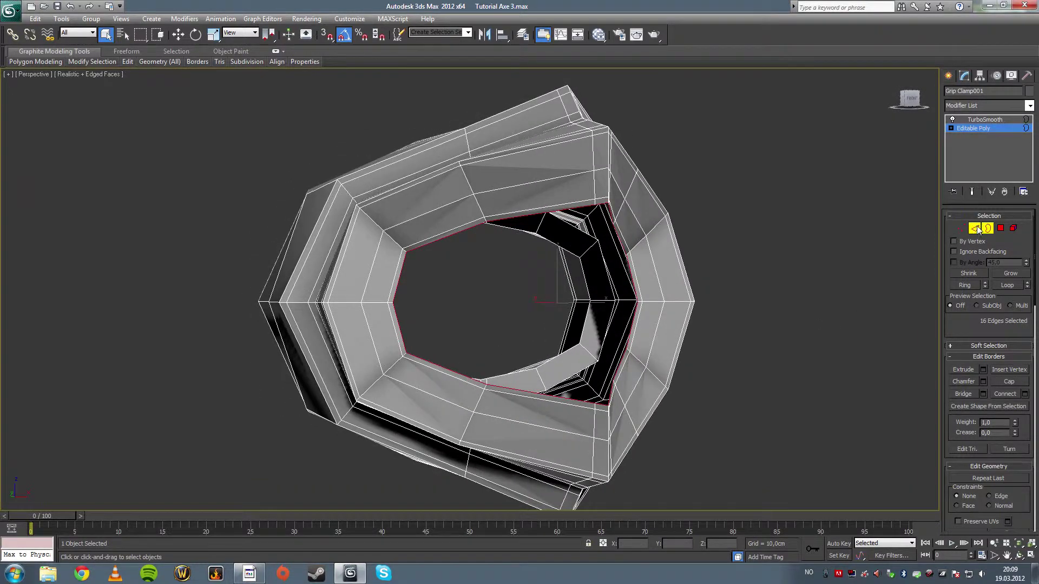
Convert the outer border to edges, deselect the side edges and bridge the upper and lower edges across the opening.
{"action": "left_click", "coordinate": [977, 229]}
{"action": "middle_click_drag", "start_coordinate": [676, 312], "coordinate": [416, 305], "text": "alt"}
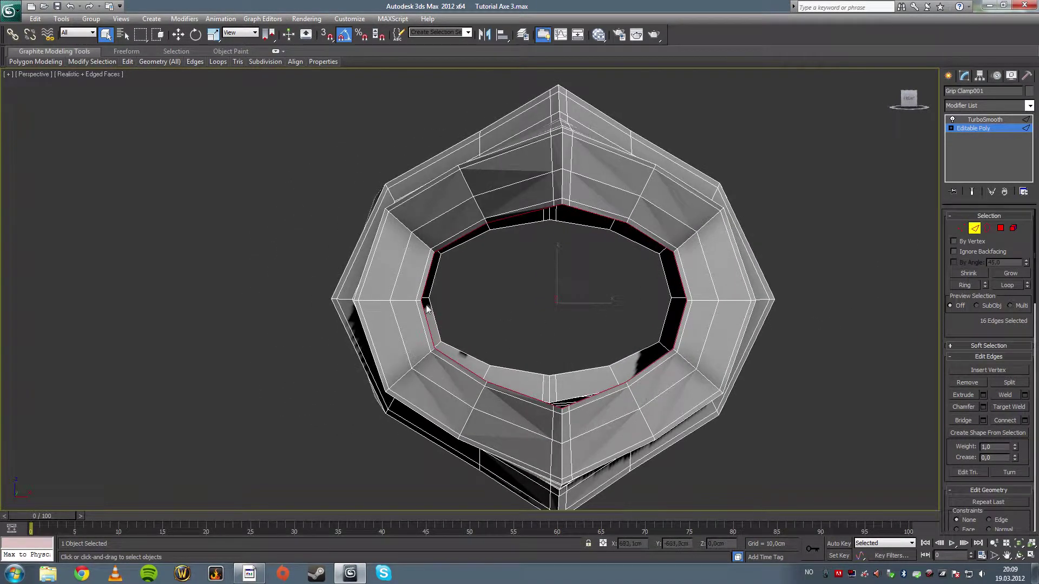
{"action": "left_click_drag", "start_coordinate": [391, 278], "coordinate": [443, 313], "text": "alt"}
{"action": "left_click_drag", "start_coordinate": [636, 306], "coordinate": [638, 307], "text": "alt"}
{"action": "middle_click_drag", "start_coordinate": [721, 317], "coordinate": [747, 325], "text": "alt"}
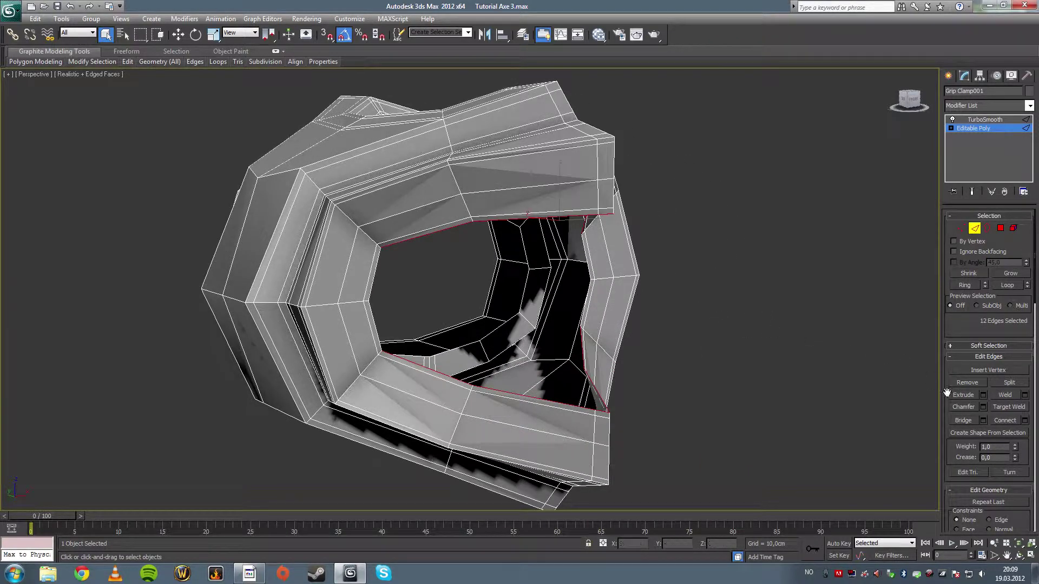
{"action": "left_click", "coordinate": [963, 421]}
Close the clamp's opposite opening by bridging its border's upper and lower edges, leaving out the side edges.
{"action": "middle_click_drag", "start_coordinate": [879, 340], "coordinate": [872, 313], "text": "alt"}
{"action": "left_click", "coordinate": [987, 228]}
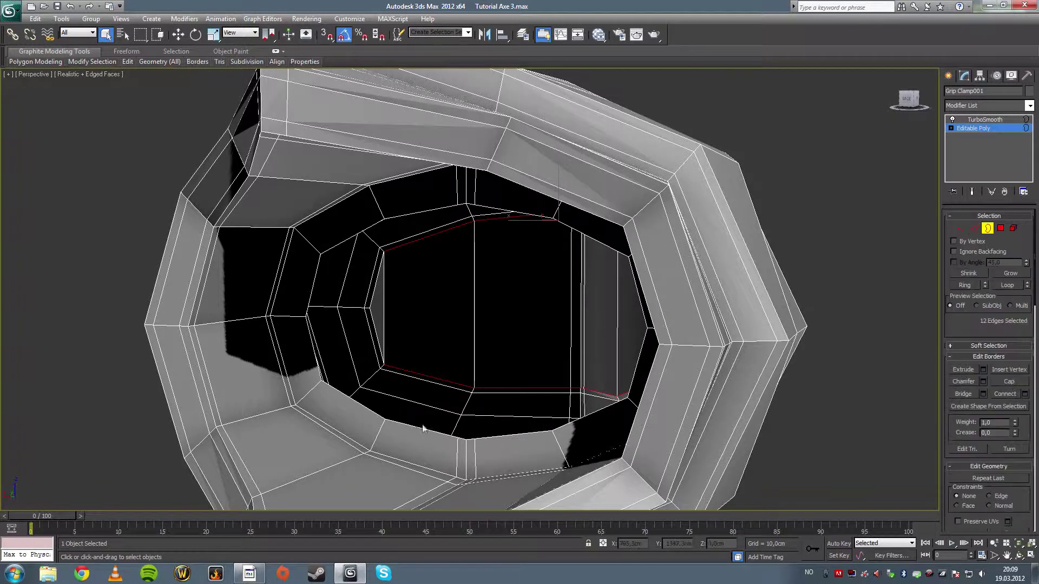
{"action": "left_click", "coordinate": [425, 432]}
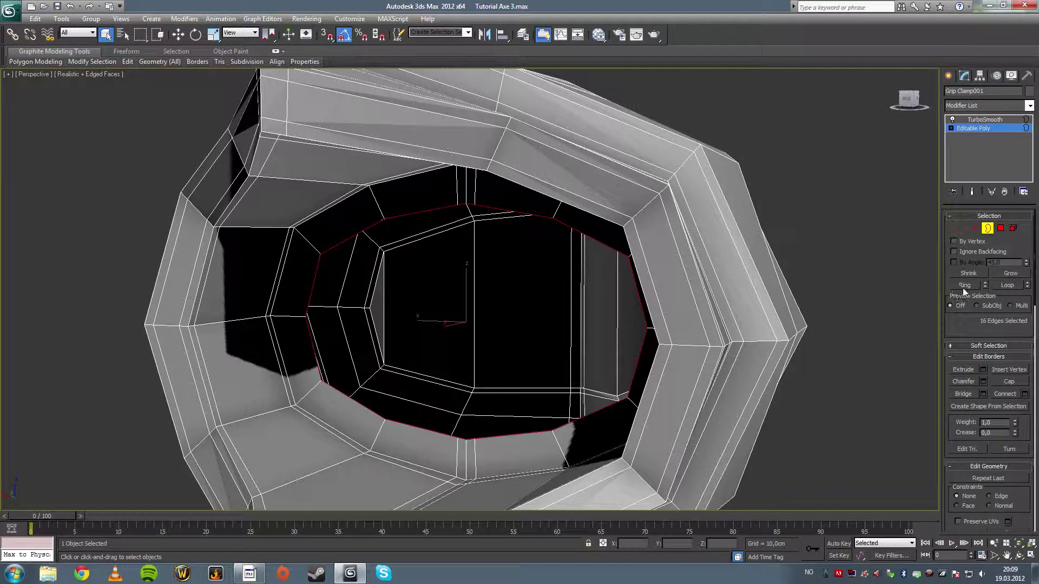
{"action": "left_click", "coordinate": [975, 229]}
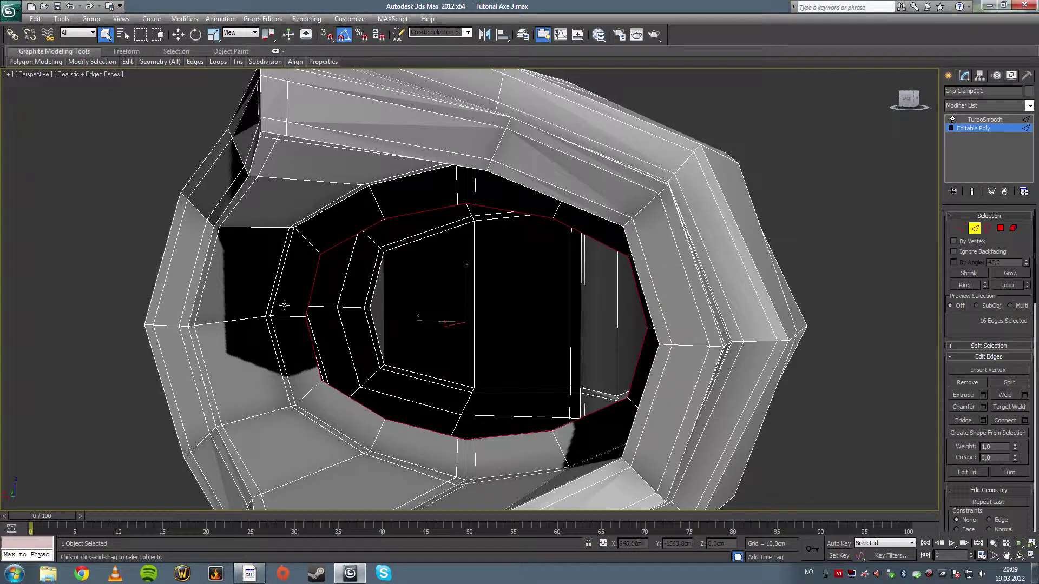
{"action": "left_click_drag", "start_coordinate": [339, 339], "coordinate": [340, 340], "text": "alt"}
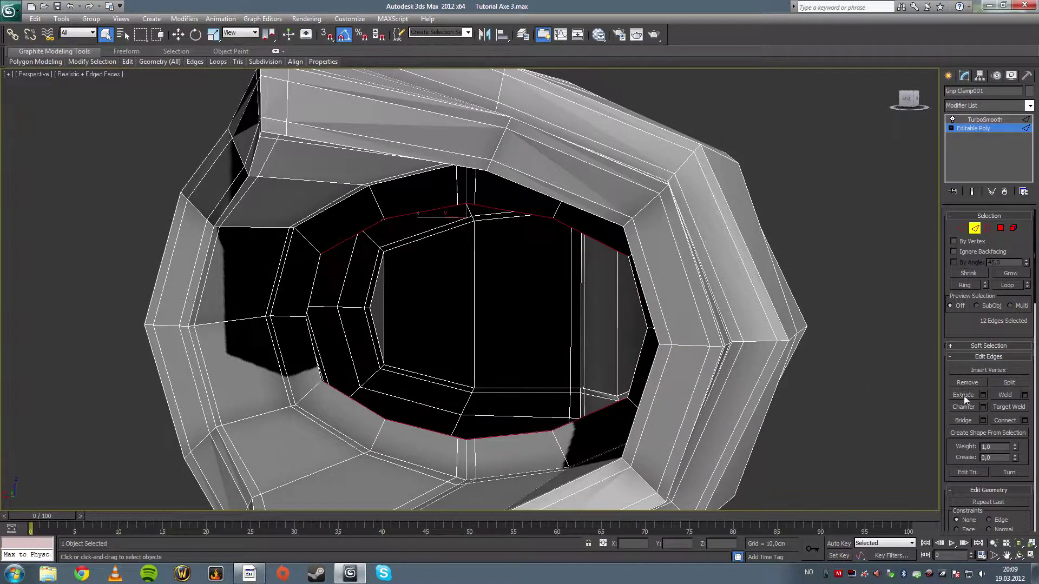
{"action": "left_click", "coordinate": [965, 420]}
Select the vertical edges of both bridged faces and connect them with 1 segment, pinch 0 and slide 0.
{"action": "scroll", "coordinate": [750, 360], "scroll_direction": "up", "scroll_amount": 5}
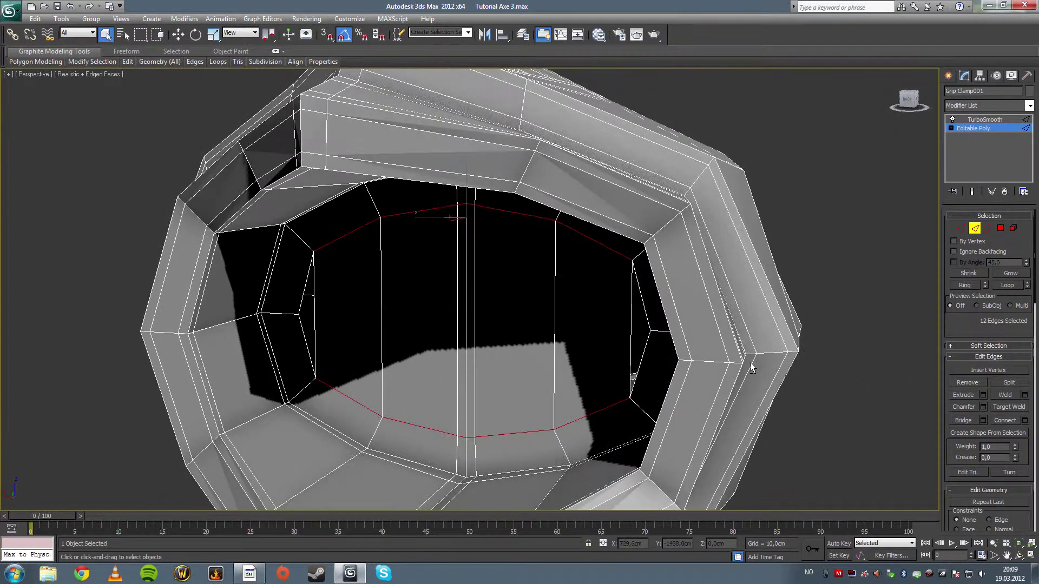
{"action": "middle_click_drag", "start_coordinate": [638, 368], "coordinate": [798, 342], "text": "alt"}
{"action": "double_click", "coordinate": [456, 308]}
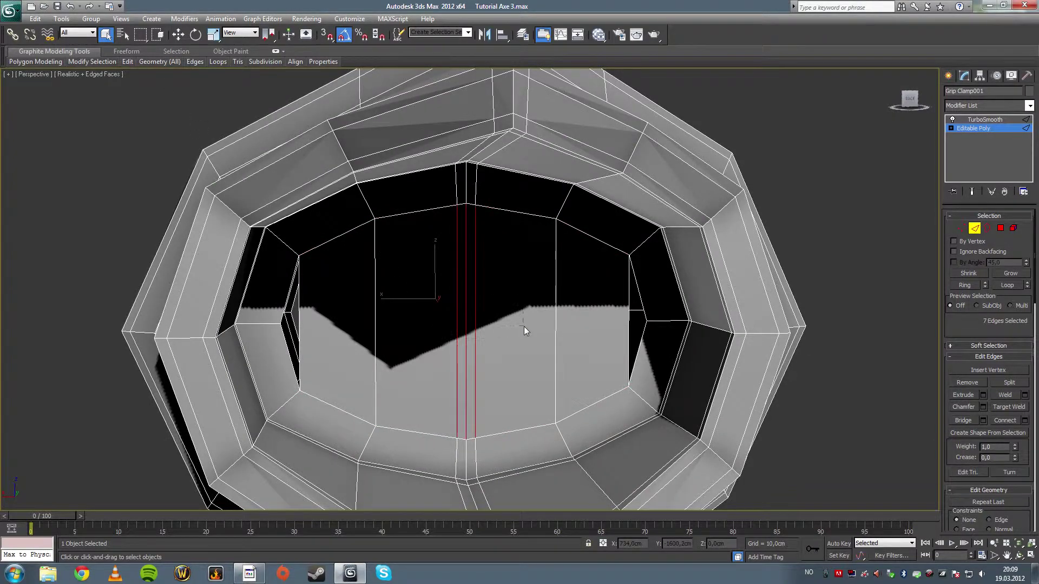
{"action": "middle_click_drag", "start_coordinate": [524, 326], "coordinate": [653, 326], "text": "alt"}
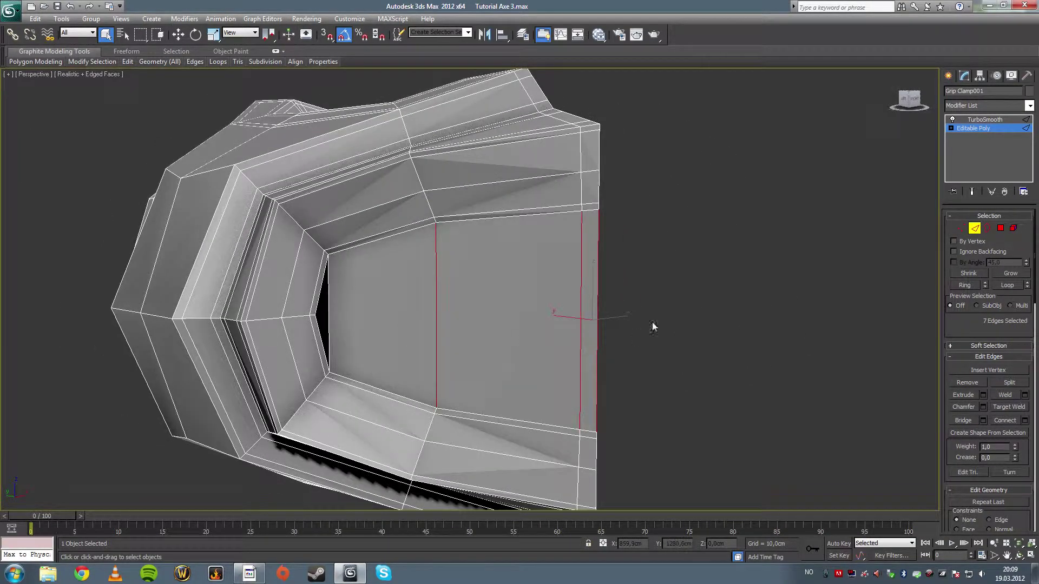
{"action": "left_click", "coordinate": [964, 287]}
{"action": "middle_click_drag", "start_coordinate": [817, 308], "coordinate": [785, 330], "text": "alt"}
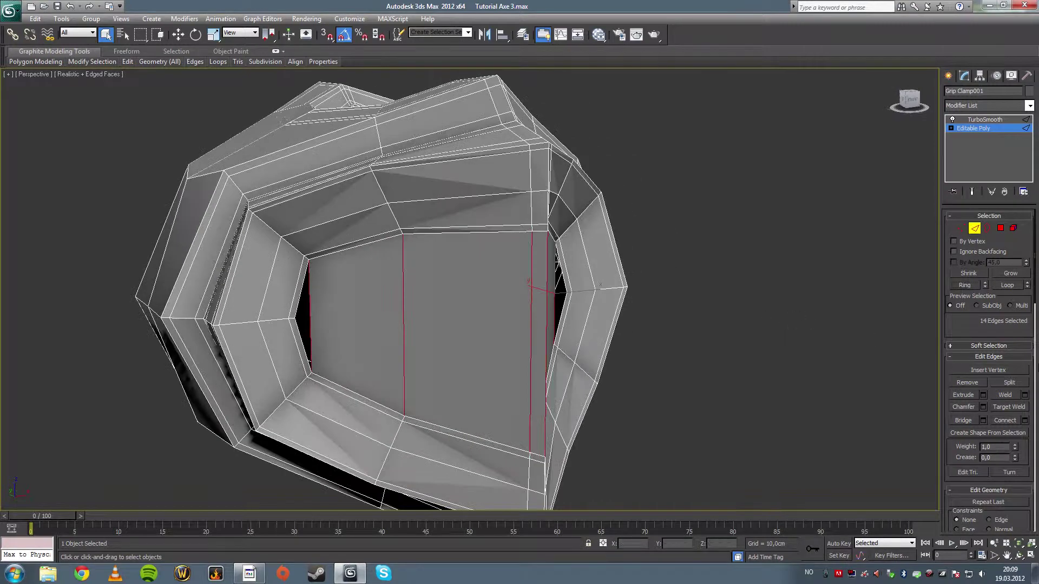
{"action": "left_click", "coordinate": [1025, 420]}
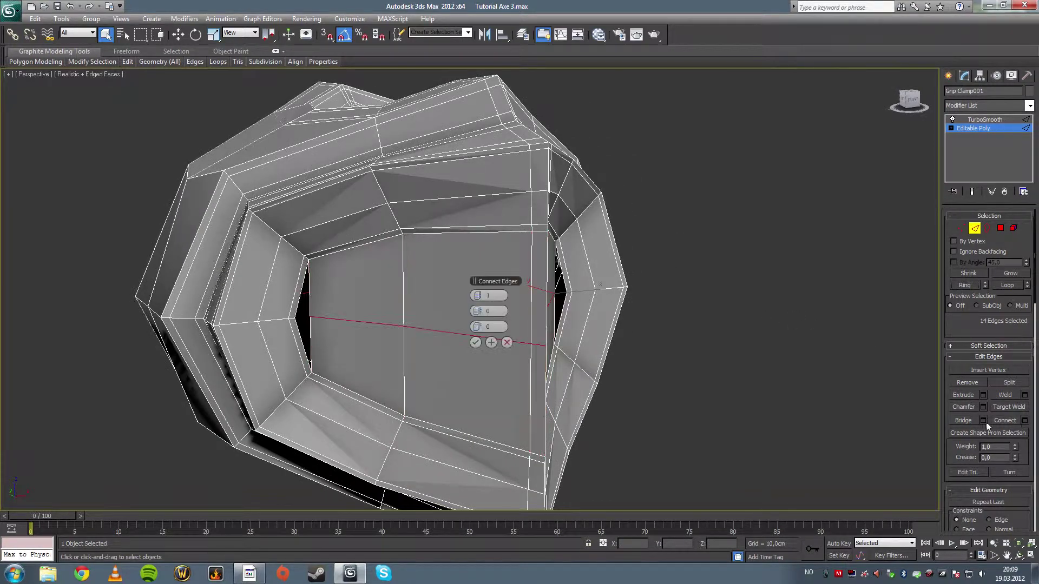
{"action": "left_click", "coordinate": [477, 343]}
Target-weld the midpoint vertices of both bridged faces to the neighbouring side vertices to close the clamp's remaining gaps.
{"action": "left_click", "coordinate": [960, 227]}
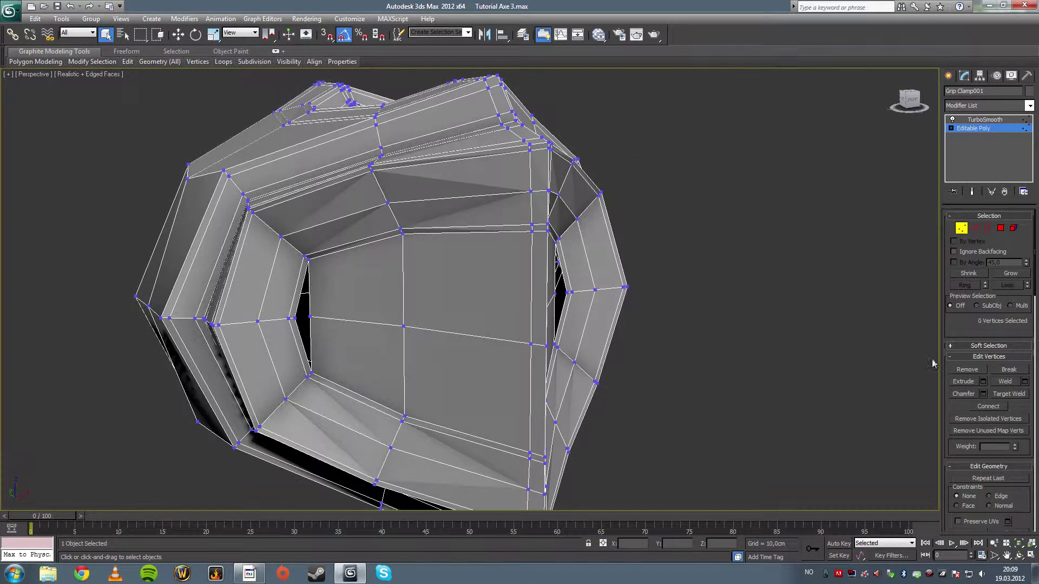
{"action": "middle_click_drag", "start_coordinate": [610, 325], "coordinate": [626, 337], "text": "alt"}
{"action": "middle_click_drag", "start_coordinate": [491, 332], "coordinate": [633, 341], "text": "alt"}
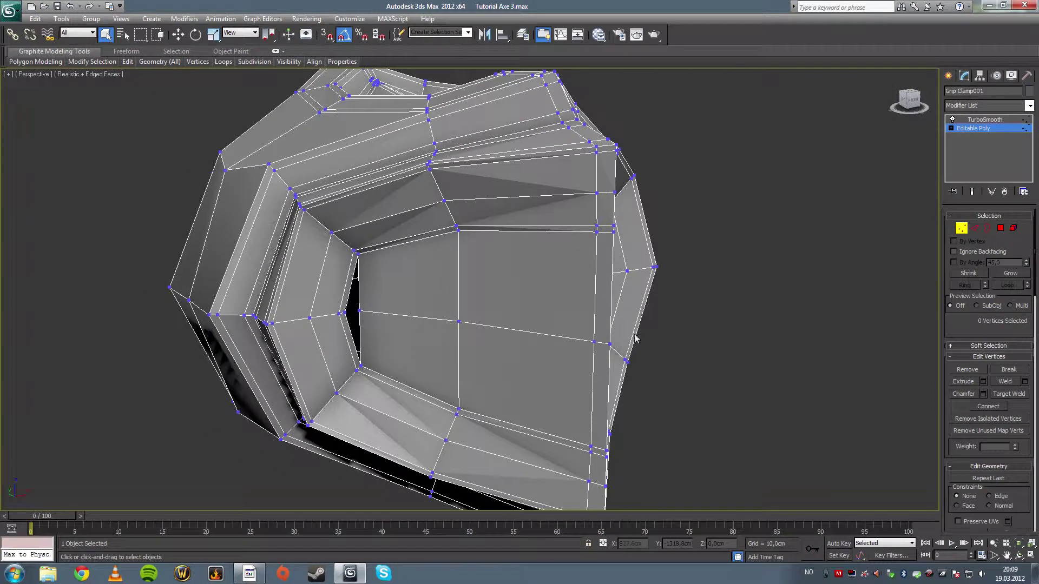
{"action": "left_click", "coordinate": [1015, 397]}
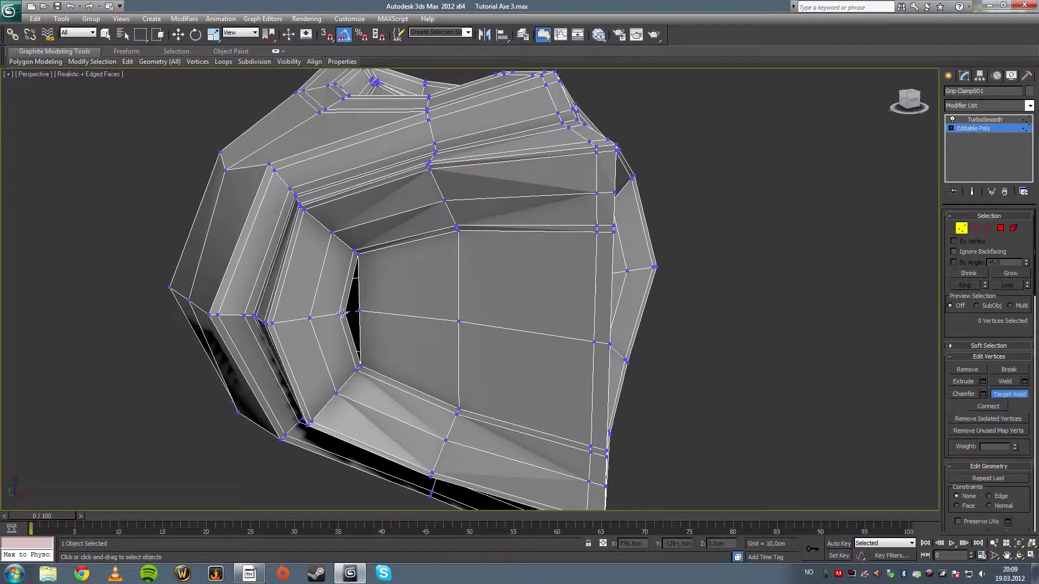
{"action": "mouse_move", "coordinate": [575, 323]}
{"action": "middle_mouse_down", "text": "alt"}
{"action": "mouse_move", "coordinate": [538, 324]}
{"action": "mouse_move", "coordinate": [555, 324]}
{"action": "middle_mouse_up", "text": "alt"}
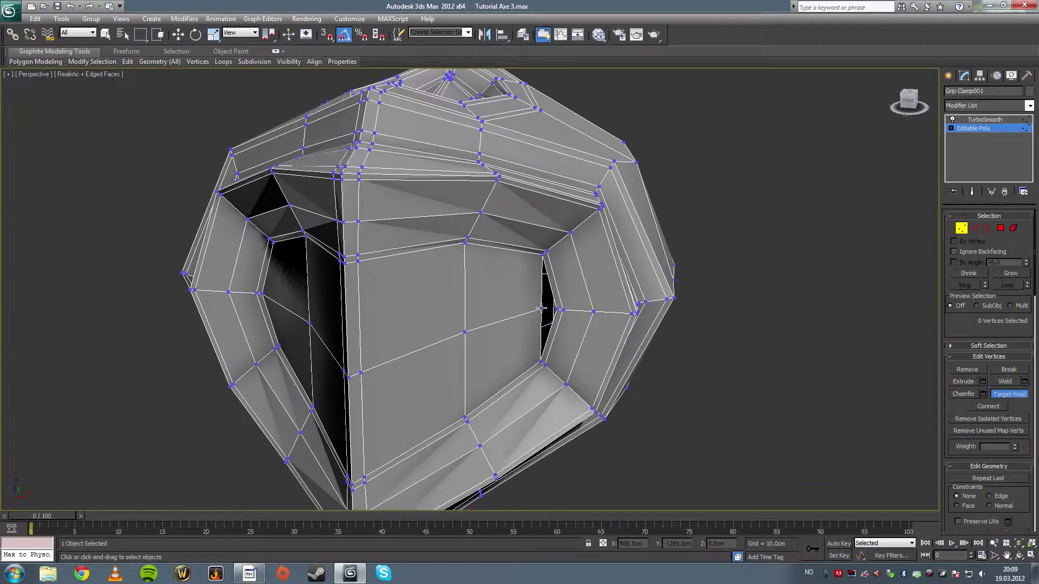
{"action": "middle_click_drag", "start_coordinate": [425, 336], "coordinate": [615, 322], "text": "alt"}
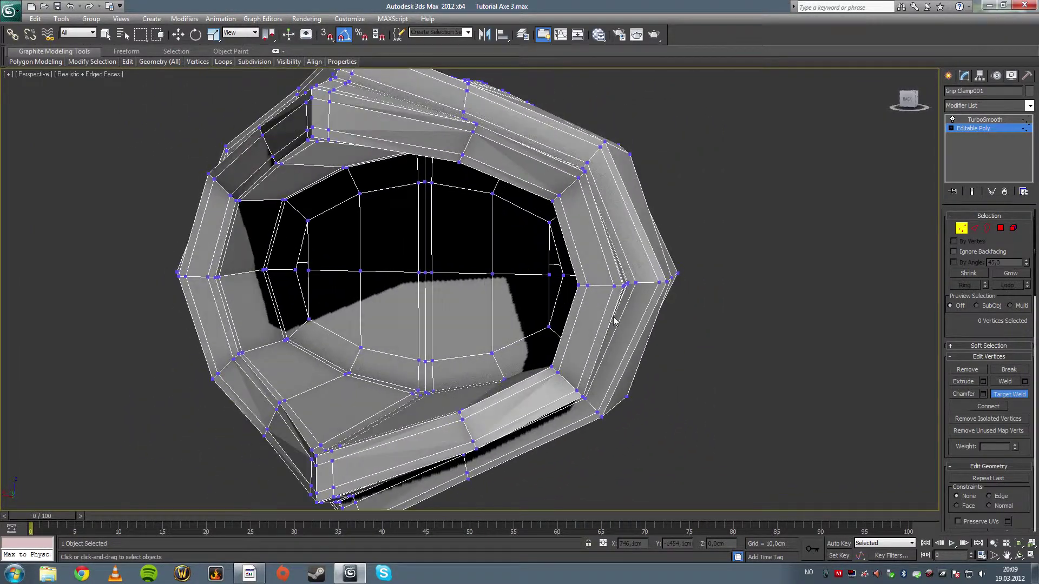
{"action": "middle_click_drag", "start_coordinate": [295, 271], "coordinate": [432, 297], "text": "alt"}
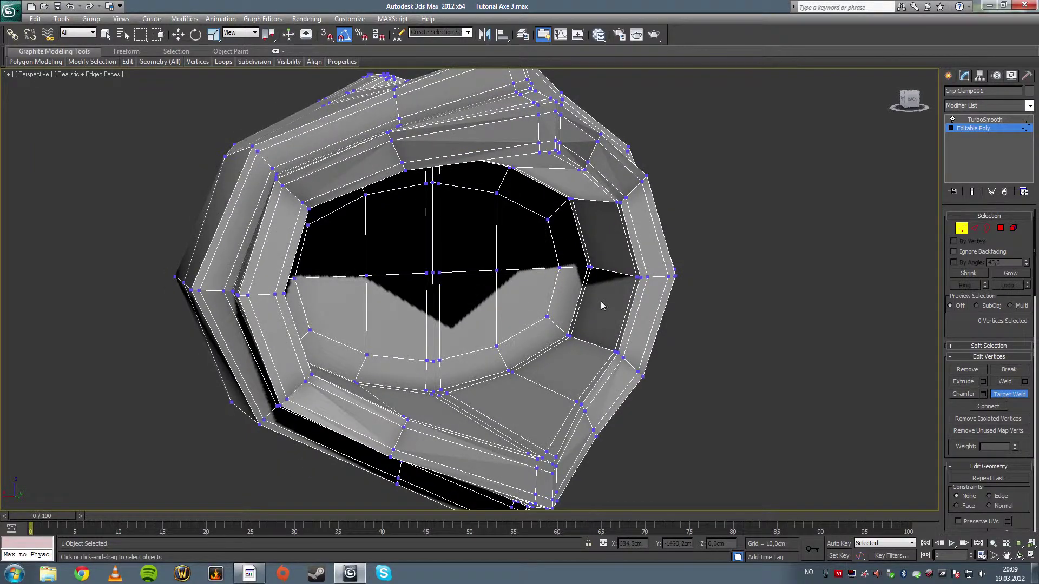
{"action": "middle_click_drag", "start_coordinate": [601, 301], "coordinate": [749, 351], "text": "alt"}
{"action": "left_click", "coordinate": [1005, 394]}
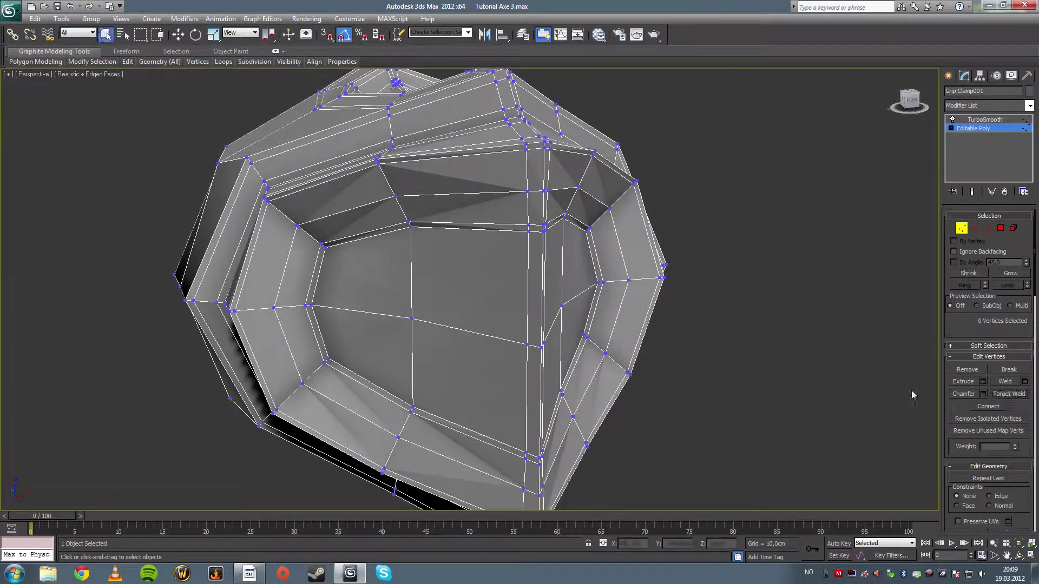
Select the polygons across one half of the clamp's outer cap, including the adjoining centre strip.
{"action": "scroll", "coordinate": [735, 362], "scroll_direction": "down", "scroll_amount": 5}
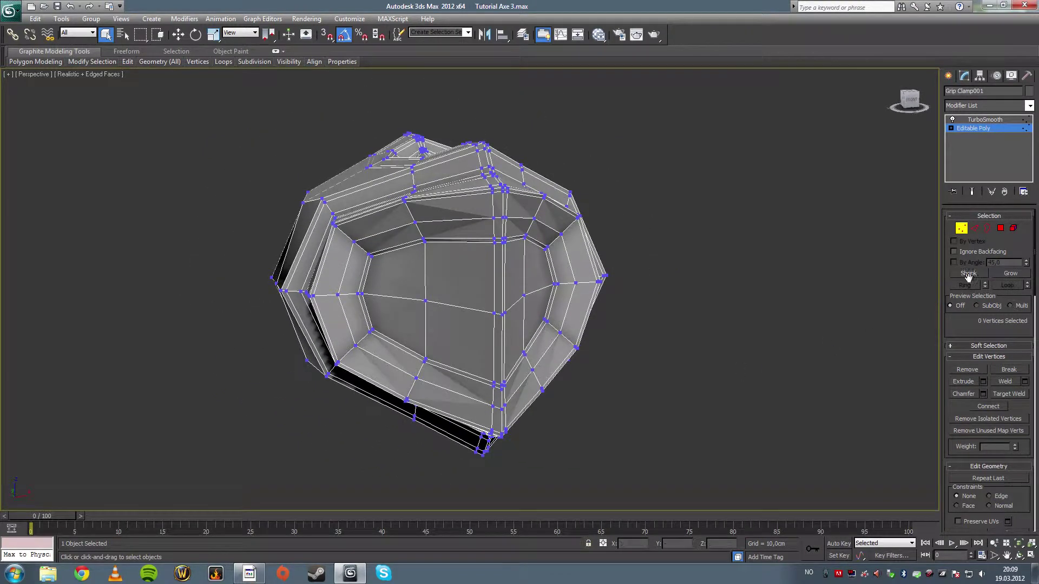
{"action": "left_click", "coordinate": [1001, 228]}
{"action": "middle_click_drag", "start_coordinate": [696, 347], "coordinate": [487, 303], "text": "alt"}
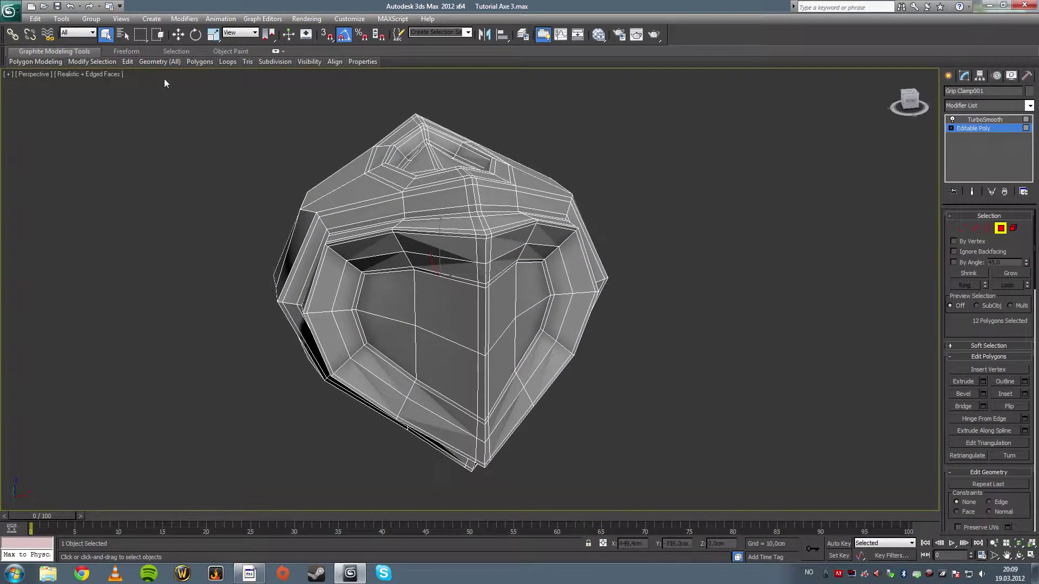
{"action": "left_click", "coordinate": [367, 293]}
{"action": "left_click", "coordinate": [391, 339], "text": "ctrl"}
{"action": "left_click", "coordinate": [438, 350], "text": "ctrl"}
{"action": "left_click", "coordinate": [482, 319], "text": "ctrl"}
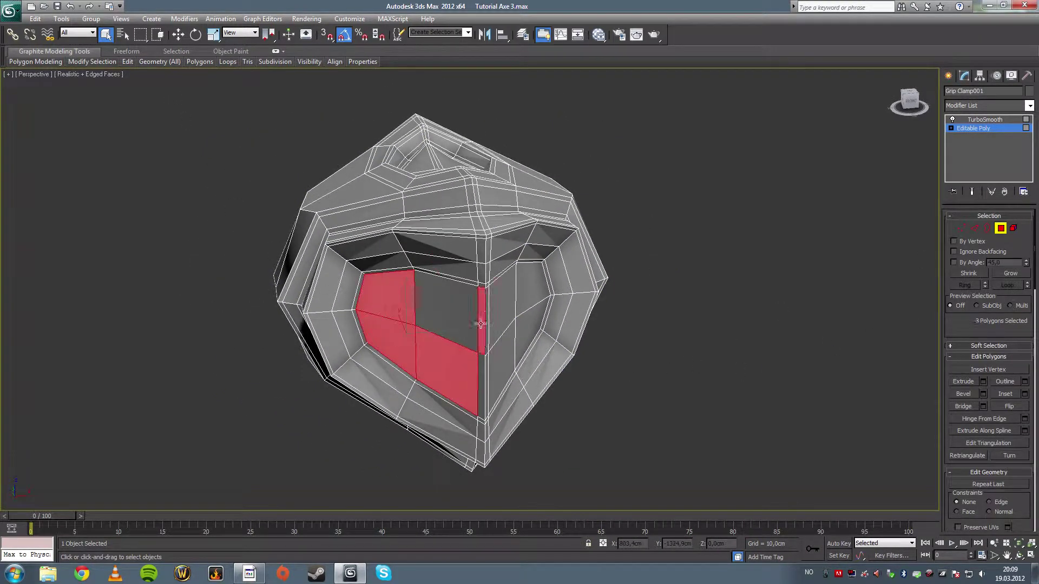
{"action": "left_click", "coordinate": [473, 321], "text": "ctrl"}
{"action": "middle_click_drag", "start_coordinate": [518, 314], "coordinate": [483, 315], "text": "alt"}
Add the rest of the centre strips and the other half's faces until all 12 outer cap polygons are selected.
{"action": "left_click", "coordinate": [438, 387], "text": "ctrl"}
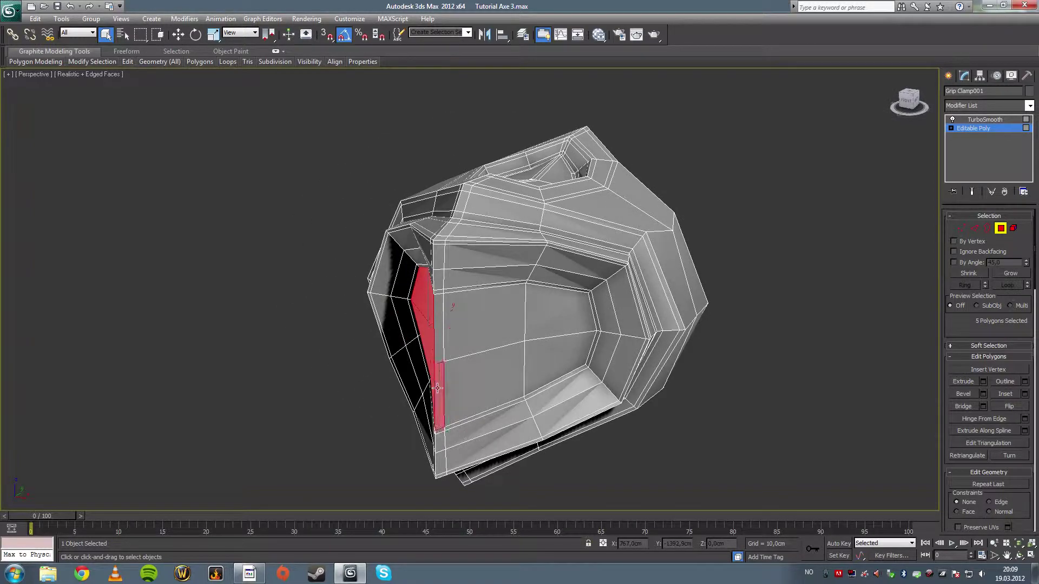
{"action": "left_click", "coordinate": [461, 342], "text": "ctrl"}
{"action": "left_click", "coordinate": [453, 331], "text": "alt"}
{"action": "middle_click_drag", "start_coordinate": [473, 331], "coordinate": [499, 337], "text": "alt"}
{"action": "left_click_drag", "start_coordinate": [498, 332], "coordinate": [452, 364]}
{"action": "mouse_move", "coordinate": [563, 327]}
{"action": "middle_mouse_down", "text": "alt"}
{"action": "mouse_move", "coordinate": [444, 329]}
{"action": "mouse_move", "coordinate": [545, 322]}
{"action": "middle_mouse_up", "text": "alt"}
{"action": "left_click", "coordinate": [317, 339], "text": "ctrl"}
{"action": "left_click", "coordinate": [325, 352], "text": "ctrl"}
{"action": "middle_click_drag", "start_coordinate": [325, 353], "coordinate": [490, 309], "text": "alt"}
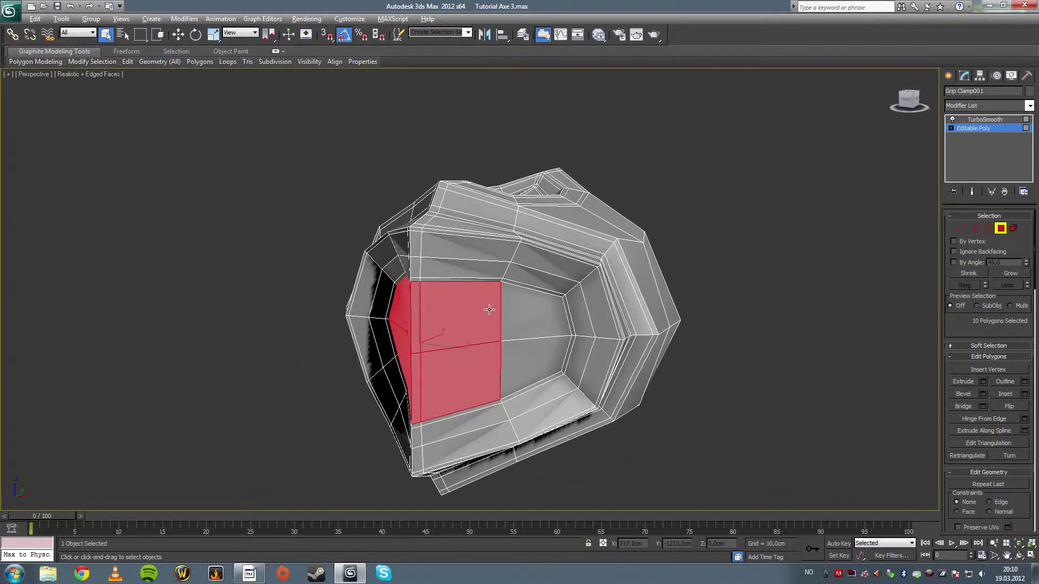
{"action": "left_click", "coordinate": [501, 320], "text": "ctrl"}
{"action": "left_click", "coordinate": [509, 351], "text": "ctrl"}
{"action": "middle_click_drag", "start_coordinate": [490, 348], "coordinate": [585, 364], "text": "alt"}
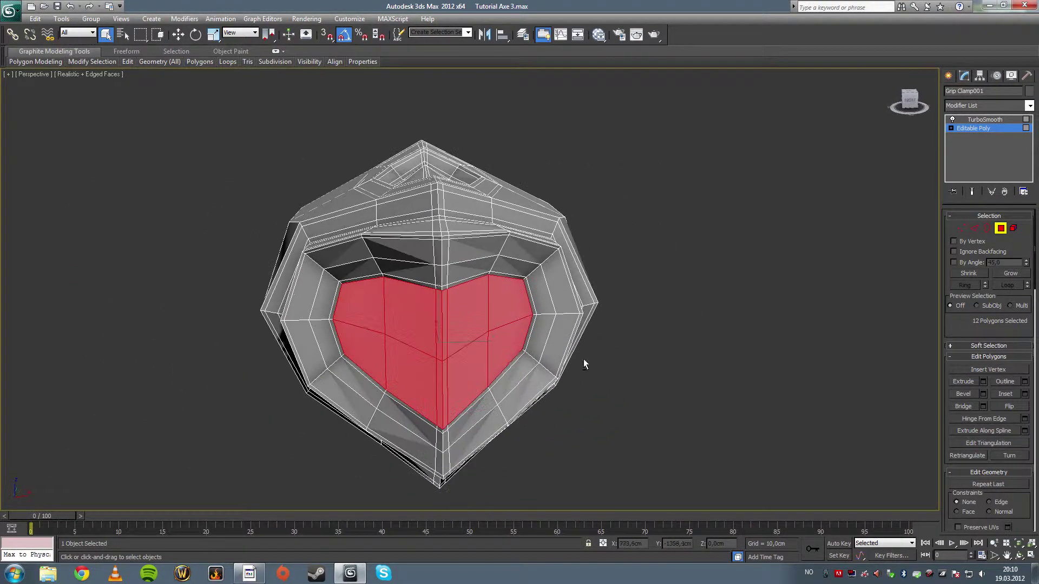
Extrude the 12 selected cap polygons outward by about 49.4 cm.
{"action": "left_click", "coordinate": [984, 381]}
{"action": "middle_click_drag", "start_coordinate": [656, 337], "coordinate": [591, 362], "text": "alt"}
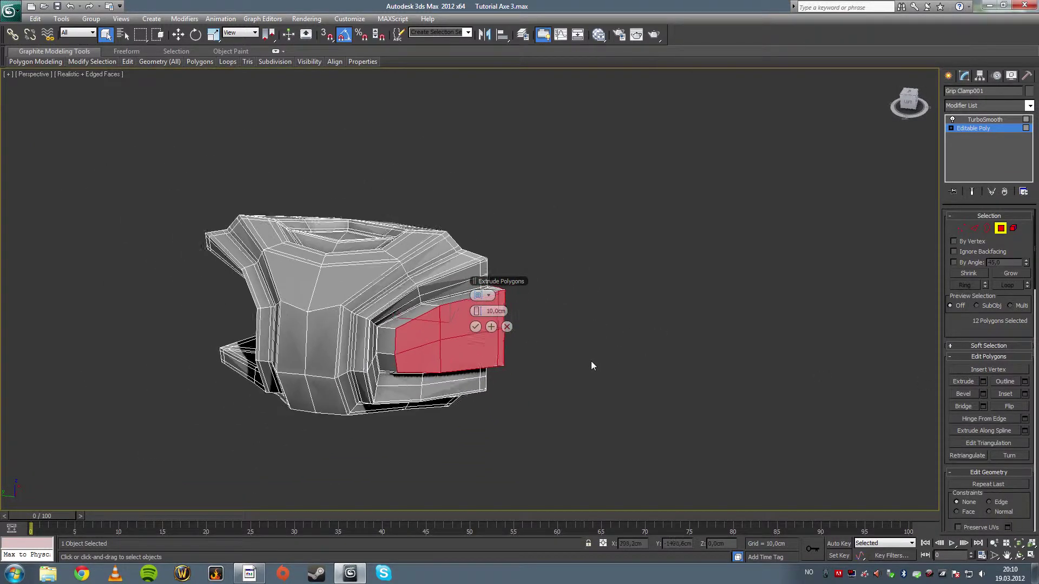
{"action": "left_click_drag", "start_coordinate": [483, 315], "coordinate": [659, 304]}
{"action": "middle_click_drag", "start_coordinate": [658, 303], "coordinate": [509, 349], "text": "alt"}
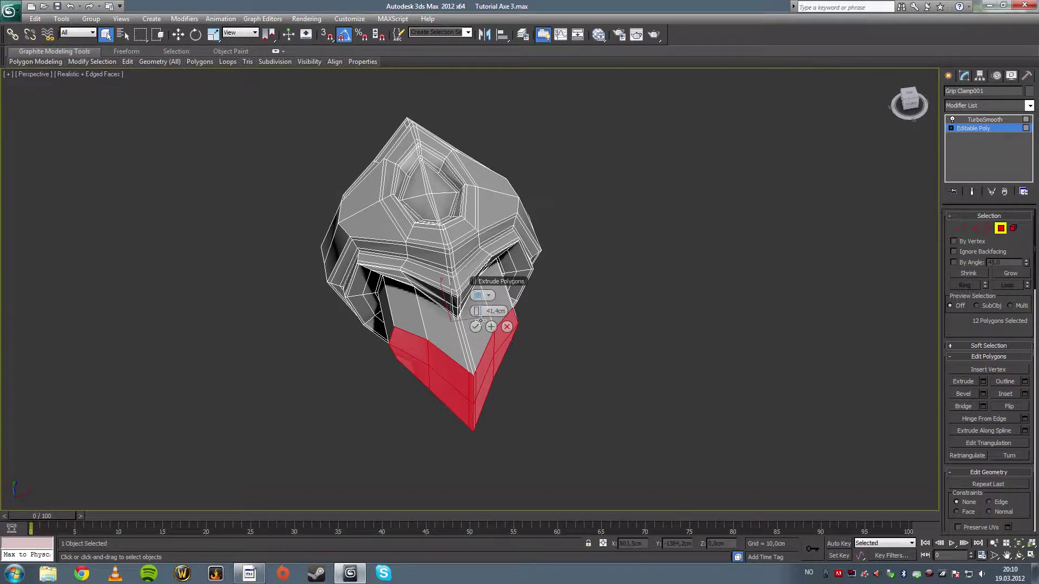
{"action": "left_click_drag", "start_coordinate": [485, 319], "coordinate": [528, 308]}
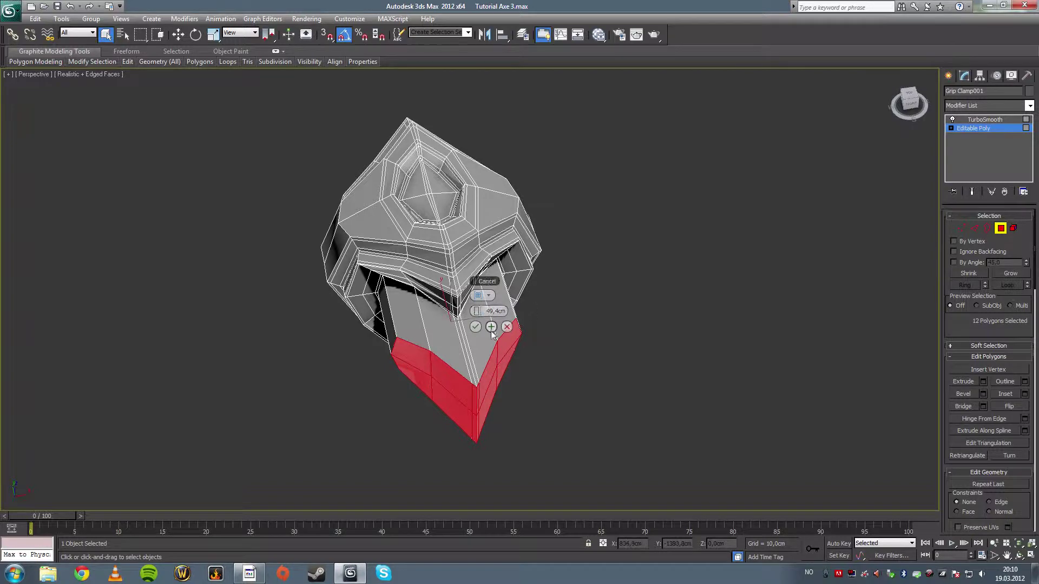
{"action": "left_click", "coordinate": [475, 327]}
Restore the selection of the extruded end polygons and inset them slightly as one group.
{"action": "left_click", "coordinate": [566, 369]}
{"action": "middle_click_drag", "start_coordinate": [566, 369], "coordinate": [612, 314], "text": "alt"}
{"action": "key", "text": "ctrl+z"}
{"action": "left_click", "coordinate": [1025, 394]}
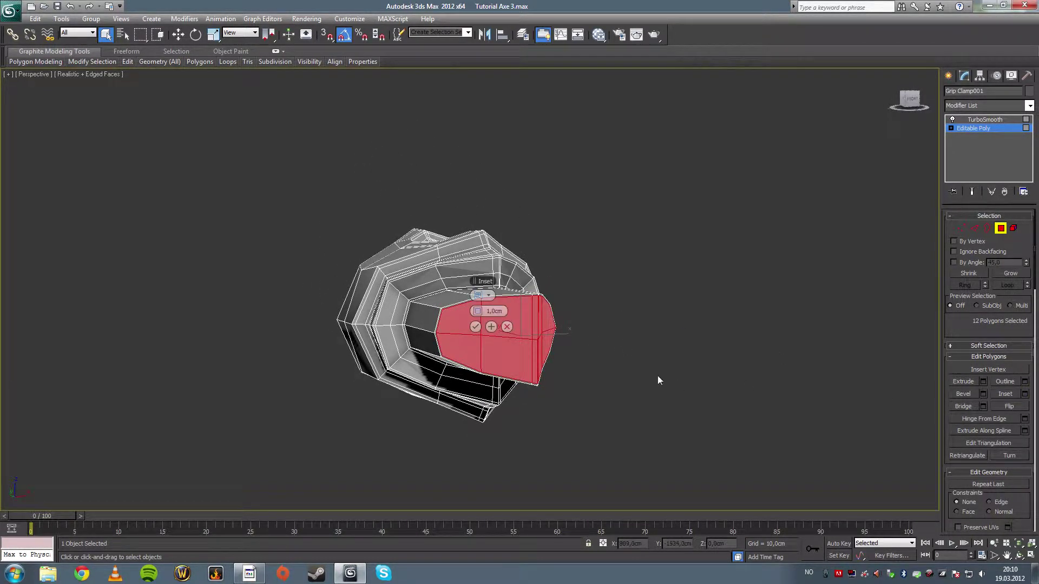
{"action": "left_click_drag", "start_coordinate": [477, 311], "coordinate": [478, 295]}
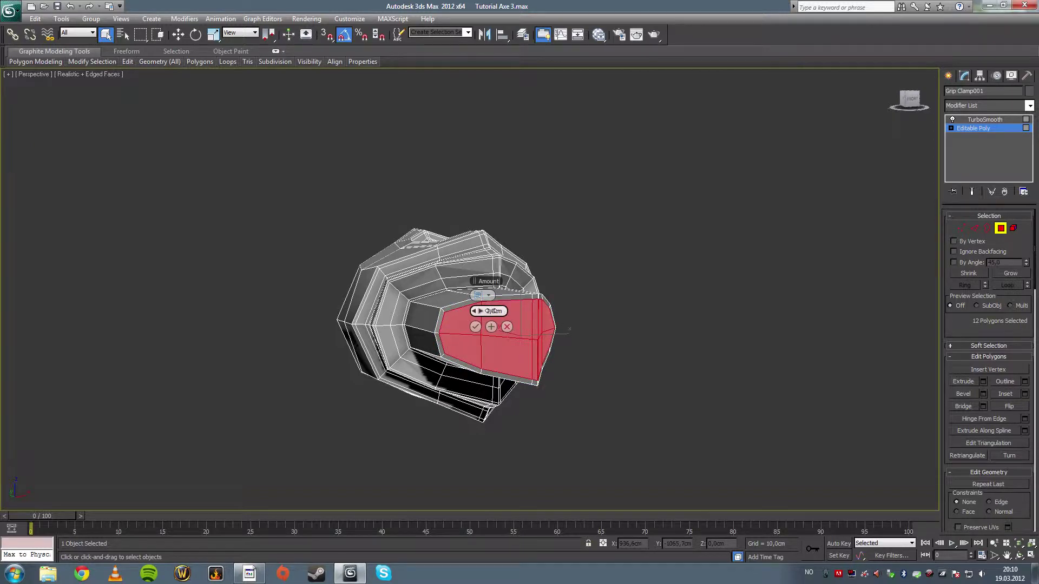
{"action": "left_click", "coordinate": [476, 327]}
{"action": "middle_click_drag", "start_coordinate": [477, 328], "coordinate": [679, 316], "text": "alt"}
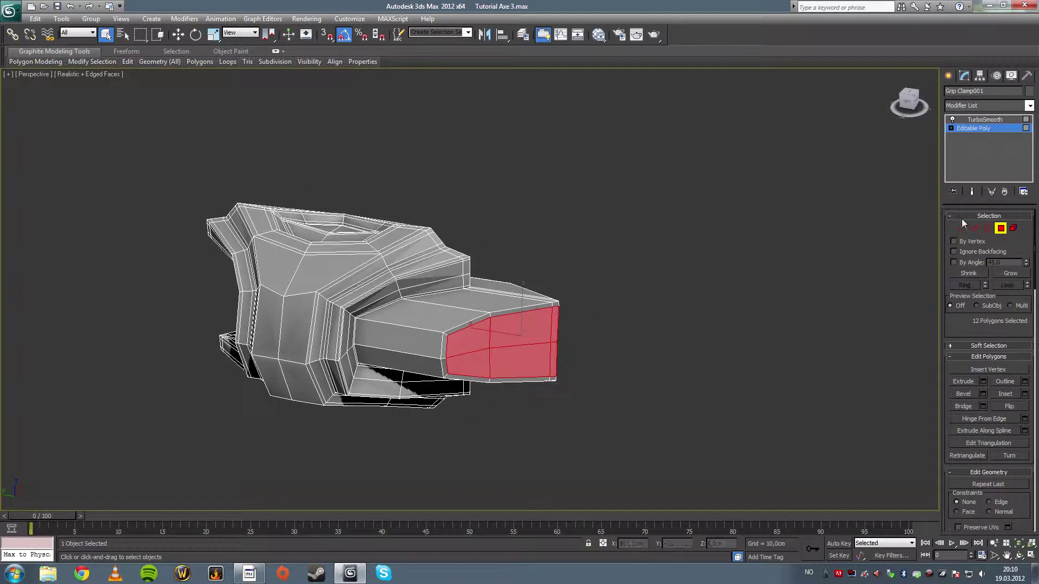
Select the ring of lengthwise edges around the extrusion and connect them with 2 segments, pinch 89 and slide 0.
{"action": "key", "text": "2"}
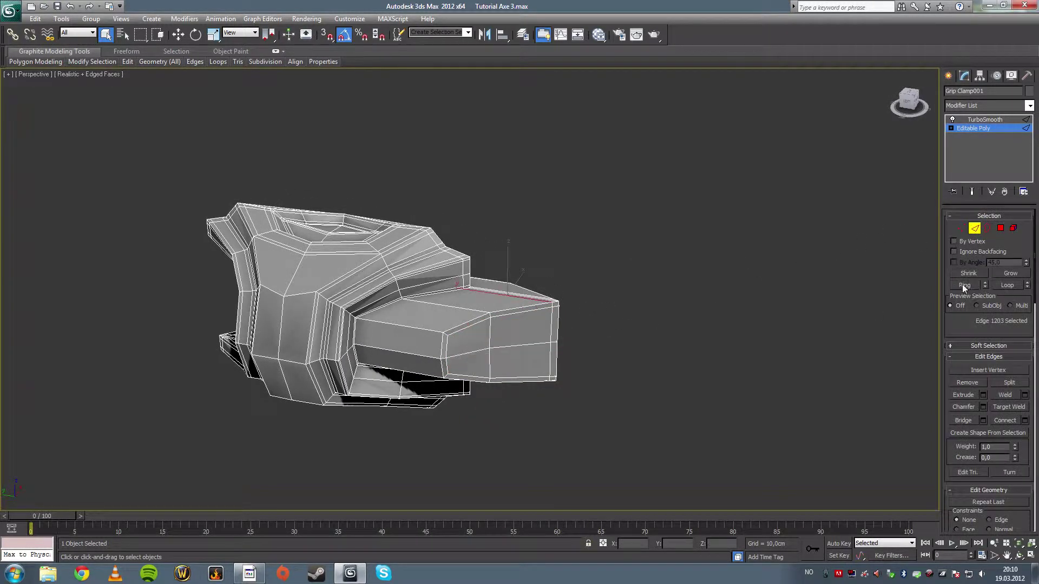
{"action": "left_click", "coordinate": [965, 285]}
{"action": "left_click", "coordinate": [1024, 421]}
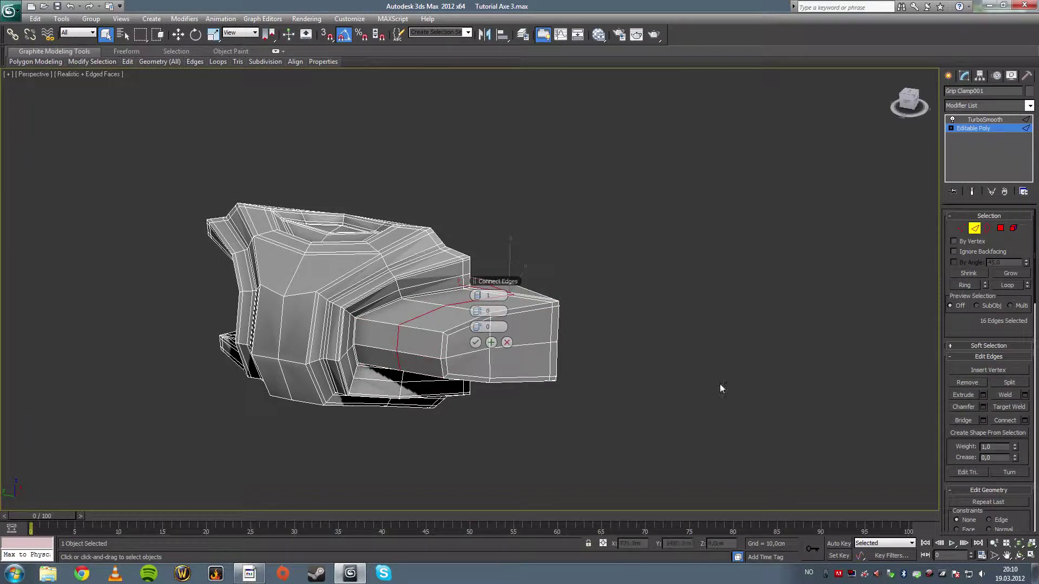
{"action": "left_click_drag", "start_coordinate": [486, 314], "coordinate": [677, 311]}
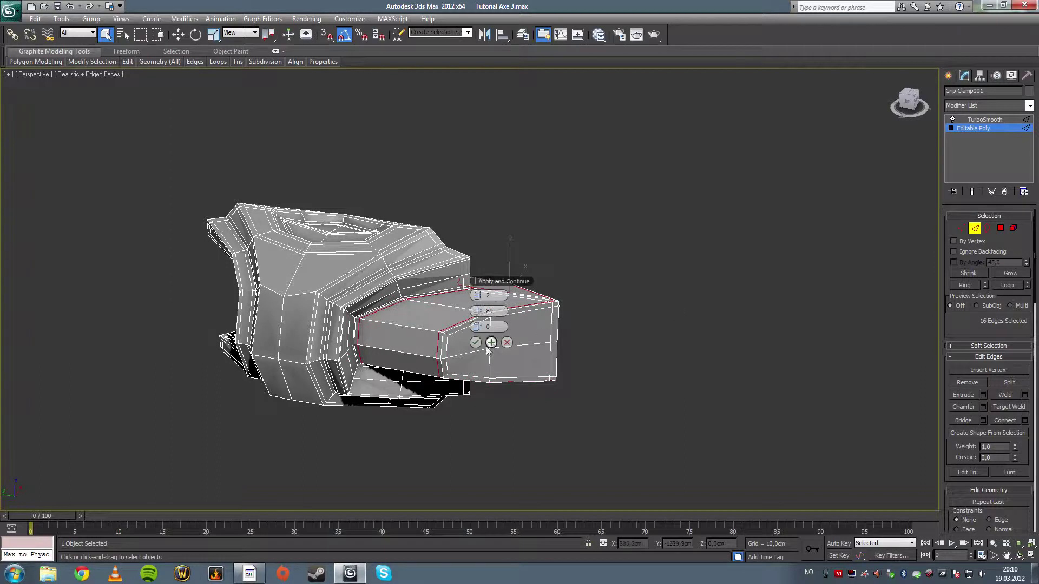
{"action": "left_click", "coordinate": [476, 342]}
{"action": "left_click", "coordinate": [624, 310]}
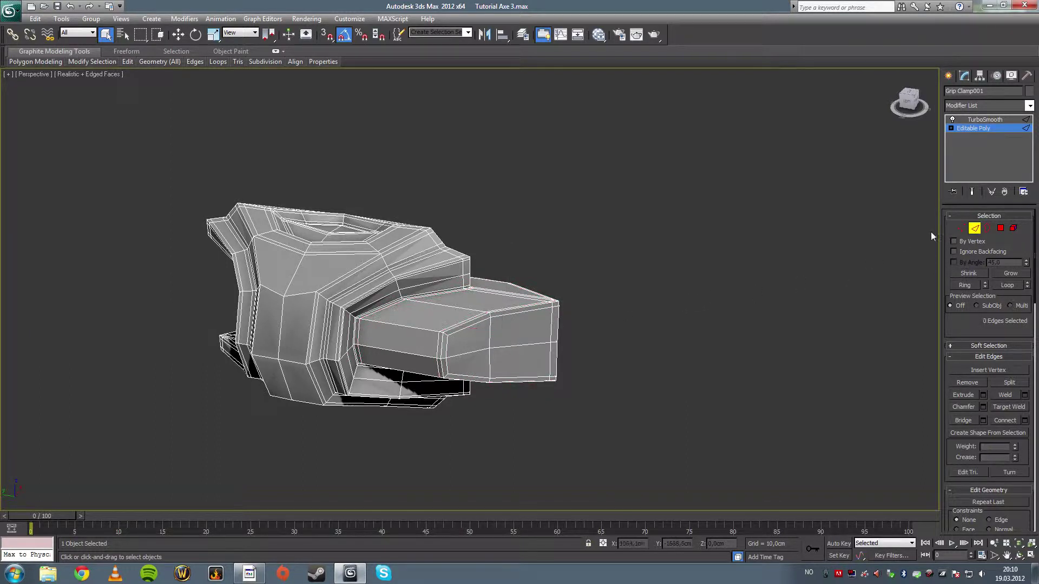
Leave edge editing, deselect the clamp and inspect its smoothed shape without the edge overlay.
{"action": "left_click", "coordinate": [975, 227]}
{"action": "left_click", "coordinate": [870, 235]}
{"action": "key", "text": "F4"}
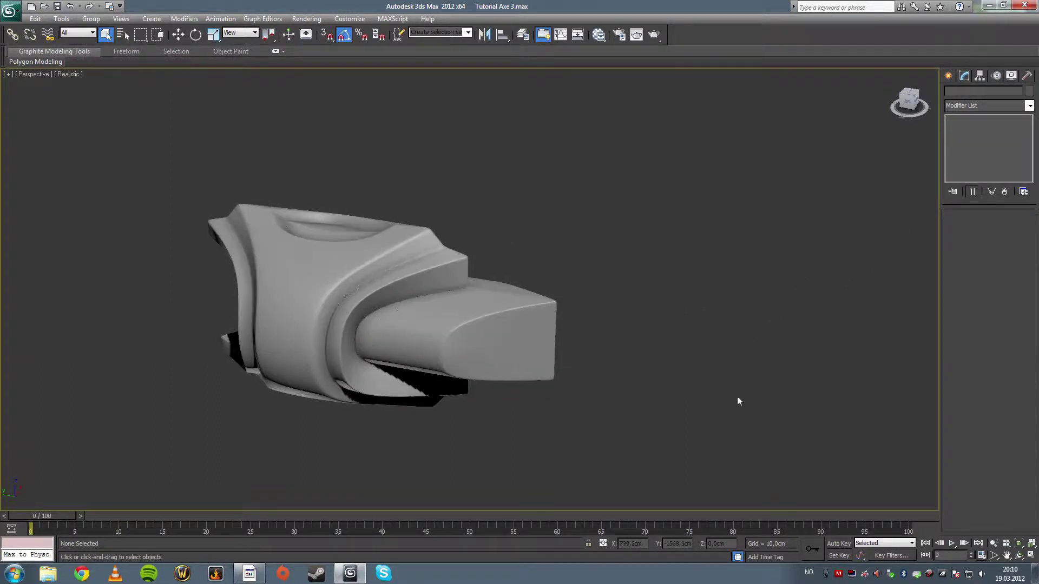
{"action": "left_click", "coordinate": [1020, 556]}
{"action": "left_click_drag", "start_coordinate": [487, 325], "coordinate": [383, 397]}
{"action": "right_click", "coordinate": [383, 397]}
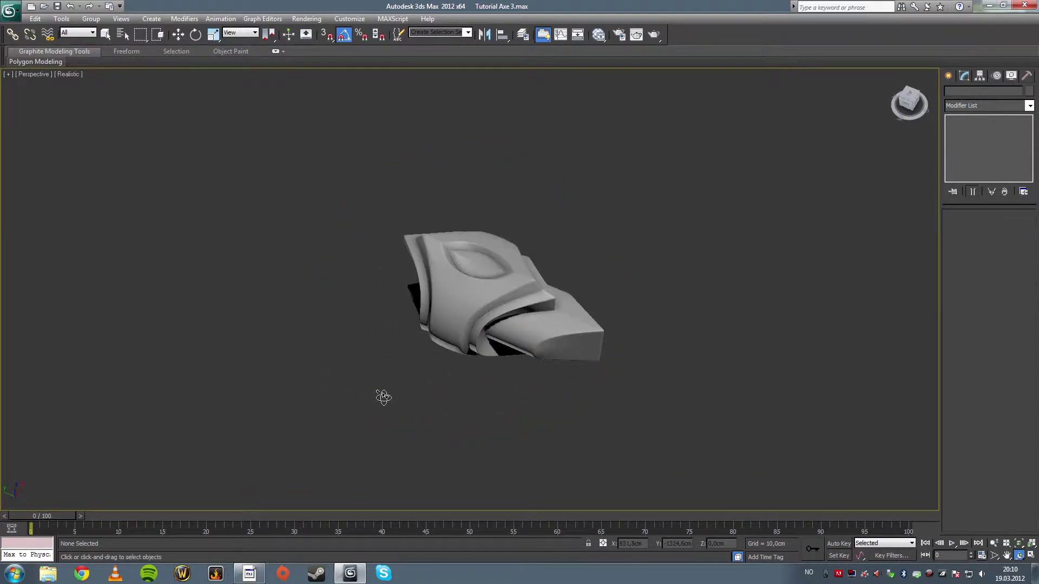
Unhide all the axe's parts and bring the whole axe into view.
{"action": "right_click", "coordinate": [408, 390]}
{"action": "left_click", "coordinate": [425, 342]}
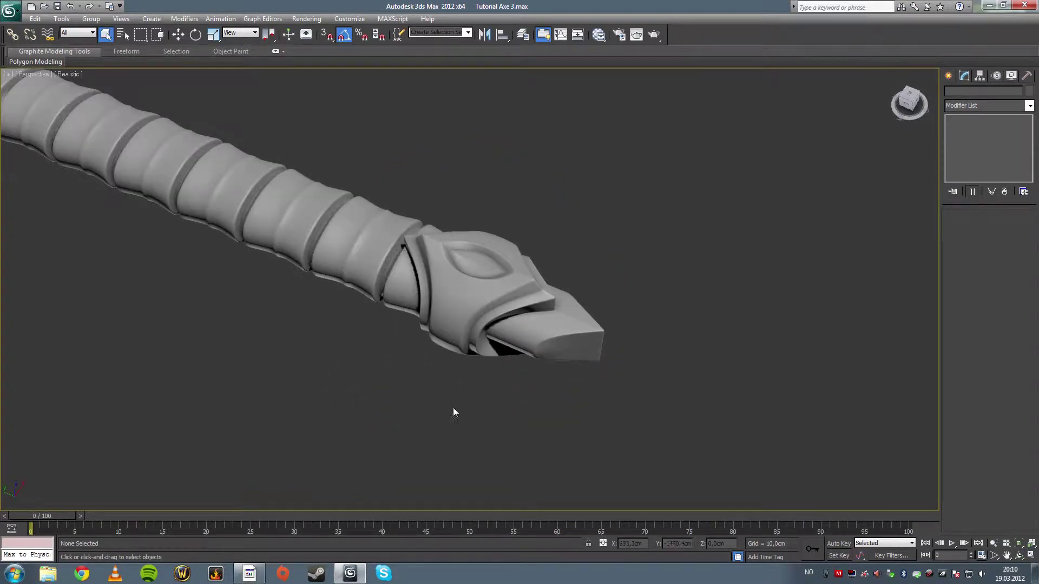
{"action": "middle_click_drag", "start_coordinate": [454, 409], "coordinate": [586, 395]}
{"action": "scroll", "coordinate": [587, 395], "scroll_direction": "down", "scroll_amount": 6}
{"action": "middle_click_drag", "start_coordinate": [359, 333], "coordinate": [465, 355]}
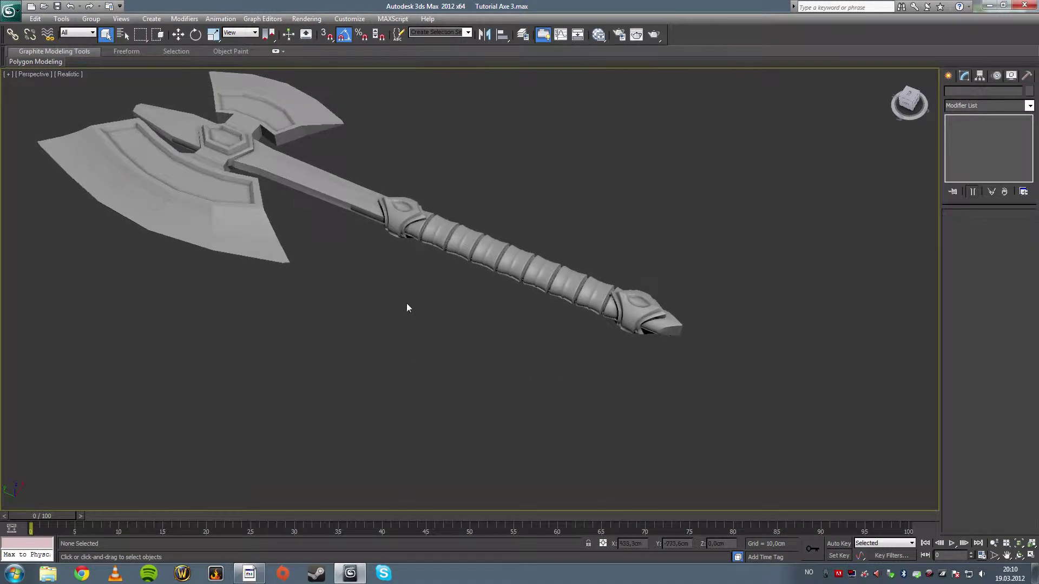
Rename the end clamp object to a name starting with "Cr".
{"action": "left_click", "coordinate": [638, 316]}
{"action": "left_click_drag", "start_coordinate": [995, 92], "coordinate": [936, 91]}
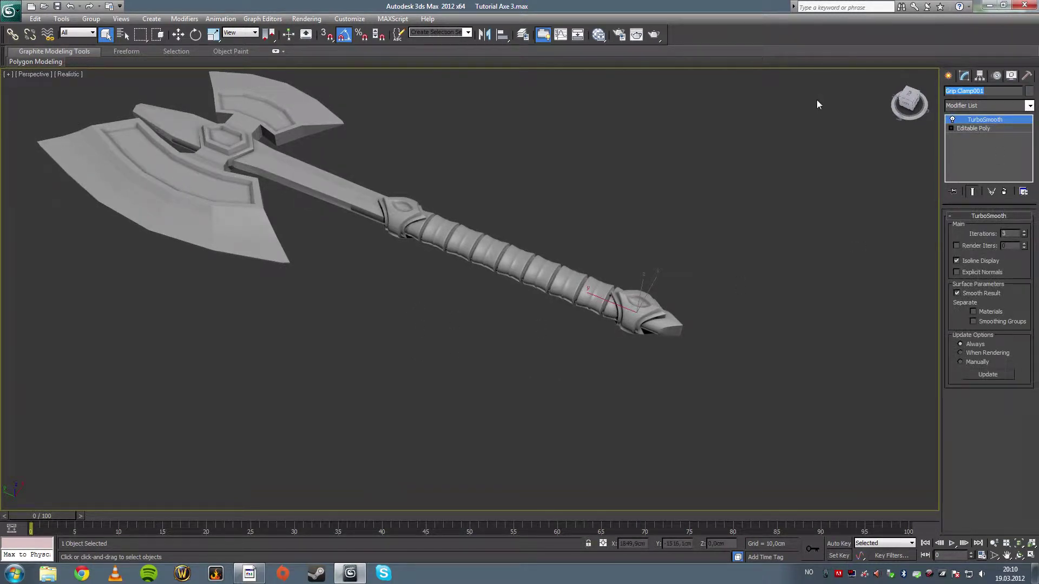
{"action": "type", "text": "Cr"}
{"action": "left_click", "coordinate": [627, 162]}
Check the grip, the upper clamp and the handle shaft in turn and turn the edge overlay back on.
{"action": "left_click", "coordinate": [476, 250]}
{"action": "left_click", "coordinate": [405, 213]}
{"action": "left_click", "coordinate": [368, 207]}
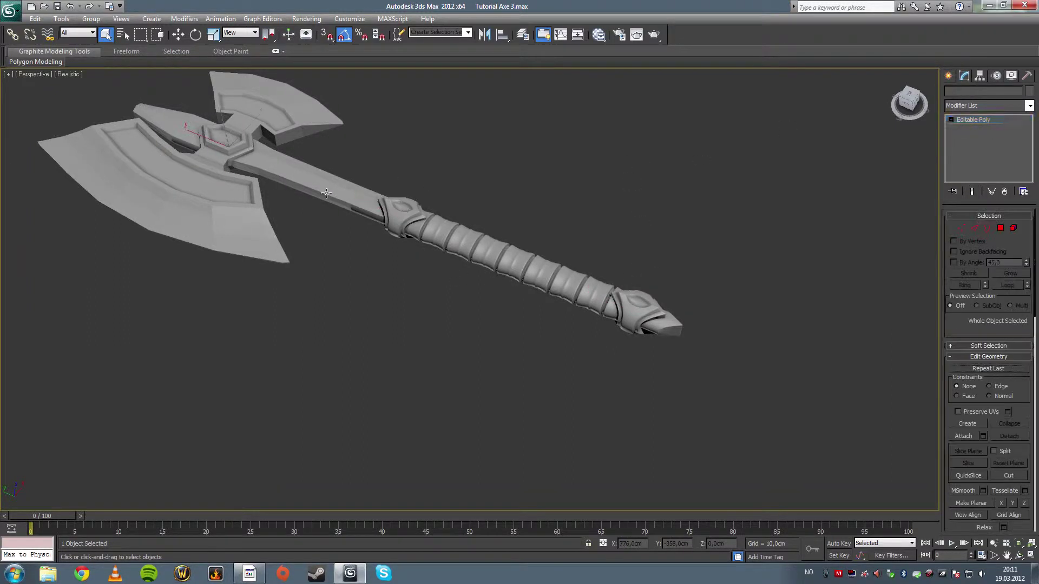
{"action": "middle_click_drag", "start_coordinate": [368, 207], "coordinate": [562, 338], "text": "alt"}
{"action": "scroll", "coordinate": [390, 265], "scroll_direction": "up", "scroll_amount": 3}
{"action": "key", "text": "F4"}
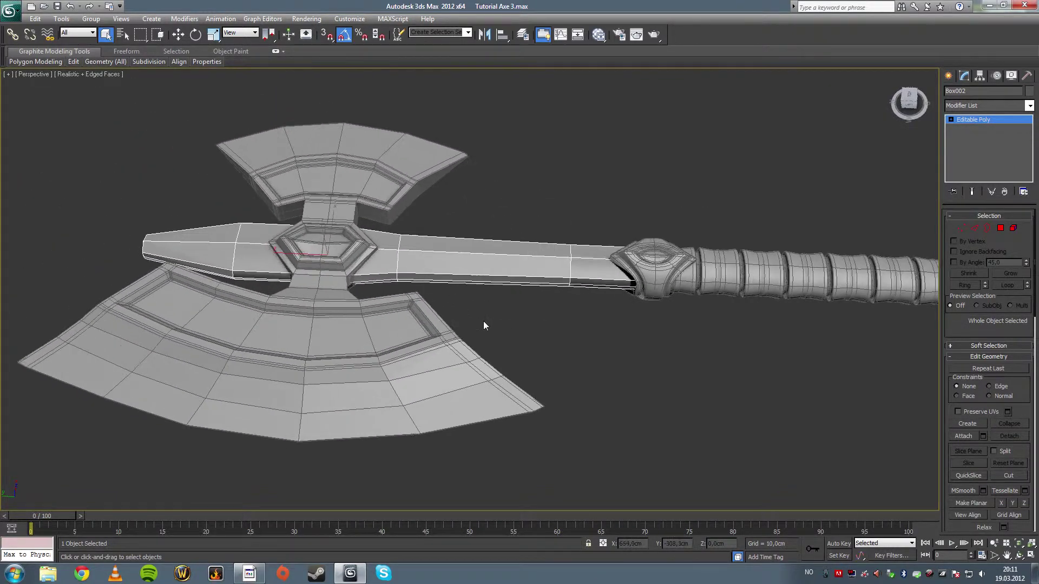
{"action": "scroll", "coordinate": [481, 320], "scroll_direction": "up", "scroll_amount": 3}
{"action": "middle_click_drag", "start_coordinate": [473, 314], "coordinate": [545, 331]}
Select the whole axe head and nudge it slightly along the handle on the Y axis.
{"action": "left_click", "coordinate": [649, 211]}
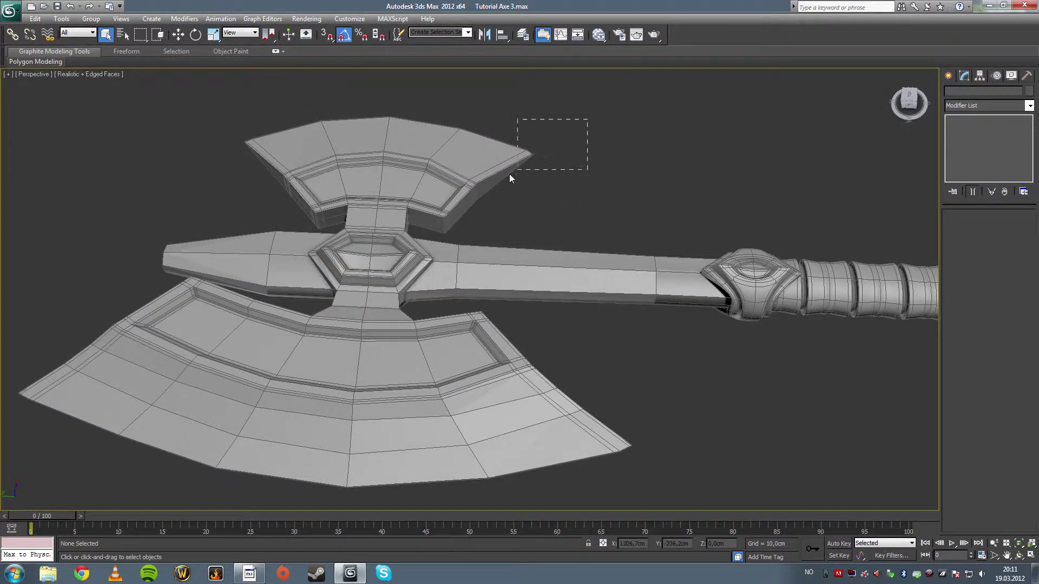
{"action": "left_click_drag", "start_coordinate": [509, 178], "coordinate": [509, 177]}
{"action": "key", "text": "w"}
{"action": "mouse_move", "coordinate": [340, 270]}
{"action": "left_mouse_down"}
{"action": "mouse_move", "coordinate": [244, 268]}
{"action": "mouse_move", "coordinate": [341, 271]}
{"action": "left_mouse_up"}
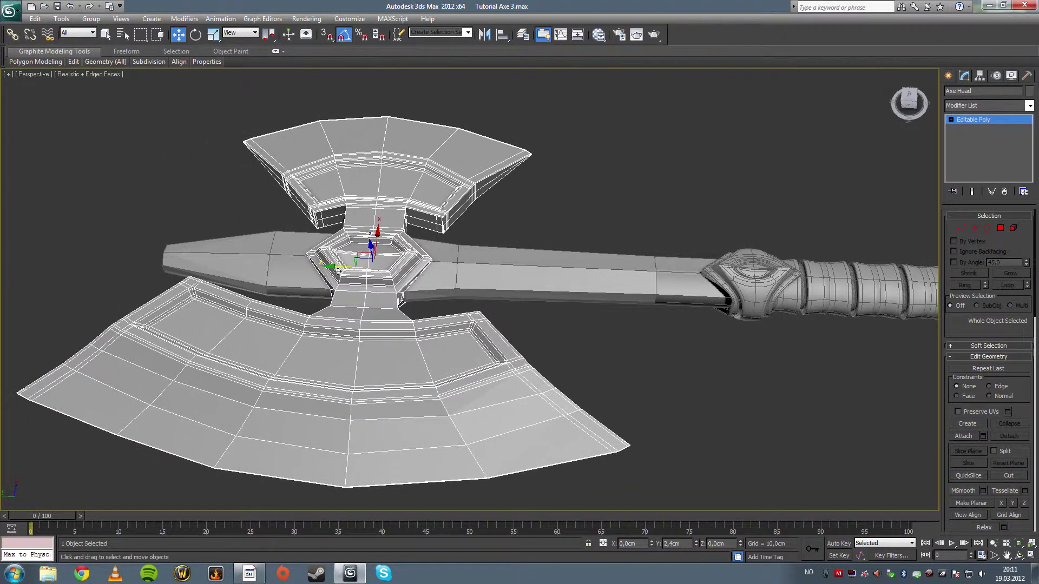
{"action": "left_click", "coordinate": [566, 194]}
{"action": "middle_click_drag", "start_coordinate": [557, 217], "coordinate": [491, 182], "text": "alt"}
{"action": "left_click", "coordinate": [492, 182]}
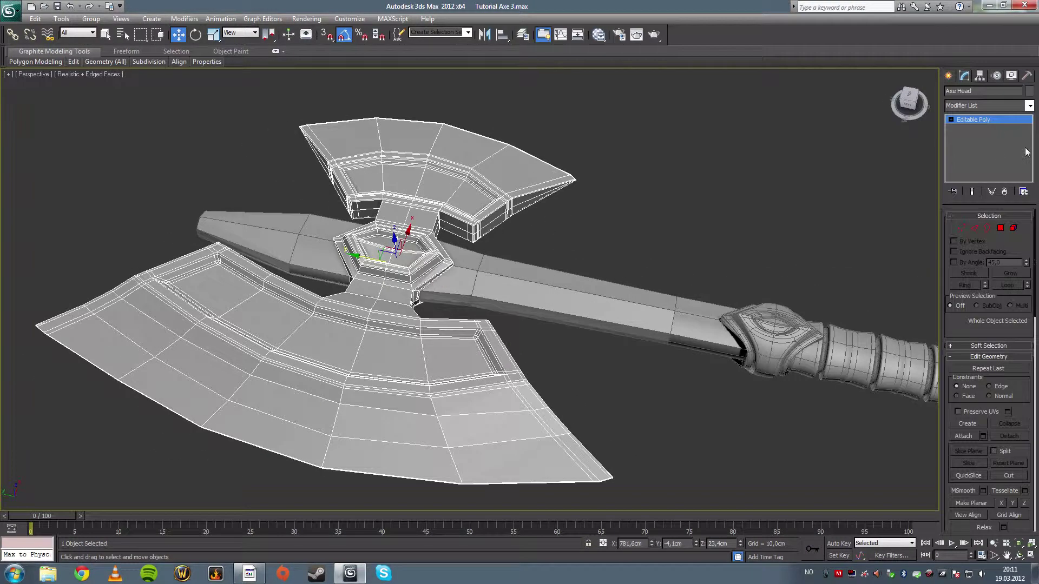
Switch back to plain selection, reselect the axe head and apply a TurboSmooth modifier to it.
{"action": "left_click", "coordinate": [603, 204]}
{"action": "left_click", "coordinate": [487, 189]}
{"action": "left_click", "coordinate": [105, 34]}
{"action": "left_click", "coordinate": [653, 140]}
{"action": "left_click", "coordinate": [533, 174]}
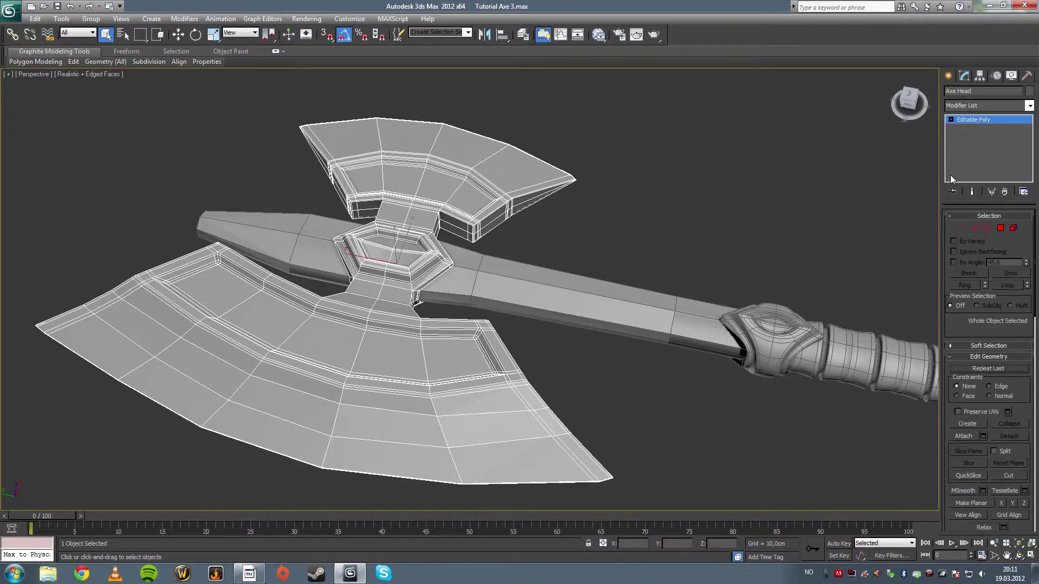
{"action": "left_click", "coordinate": [1028, 107]}
{"action": "left_click", "coordinate": [970, 419]}
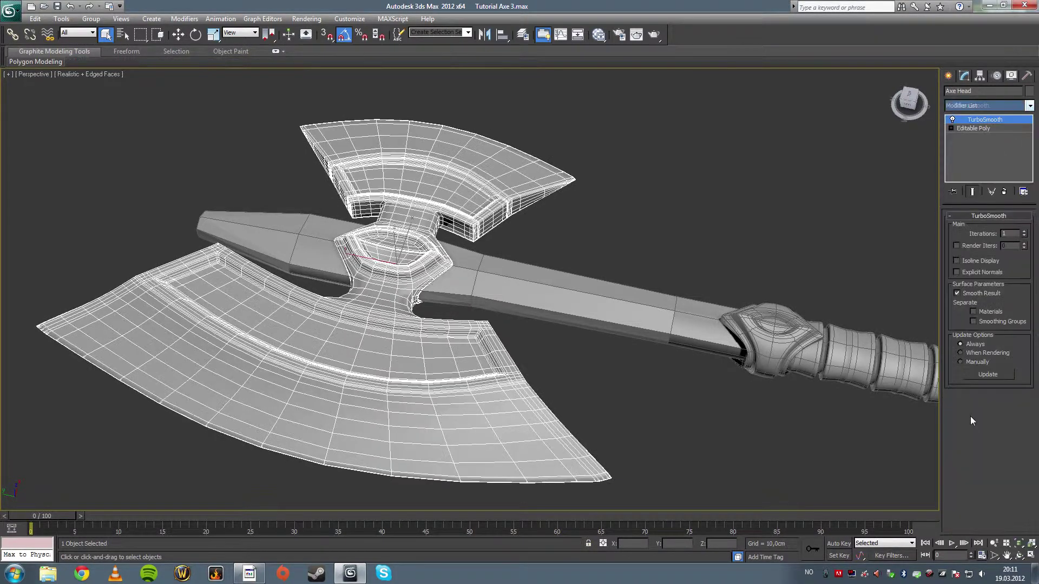
Set the axe head's TurboSmooth iterations to 3 and turn on Isoline Display.
{"action": "left_click", "coordinate": [1025, 231]}
{"action": "left_click", "coordinate": [1025, 231]}
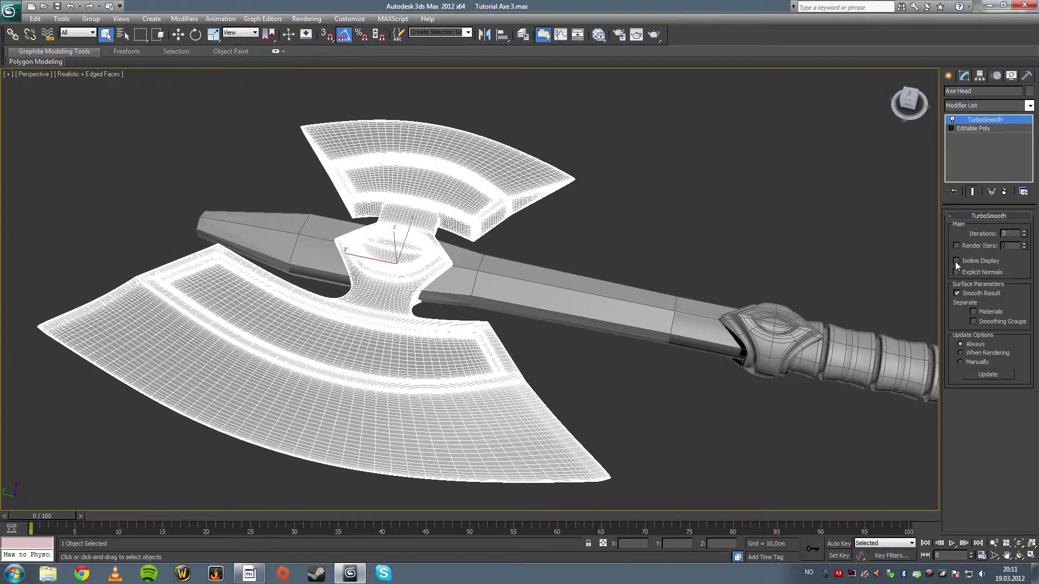
{"action": "left_click", "coordinate": [955, 261]}
Deselect the axe head, inspect its smoothed surface without the edge overlay, and turn the overlay back on.
{"action": "middle_click_drag", "start_coordinate": [703, 232], "coordinate": [635, 262], "text": "alt"}
{"action": "left_click", "coordinate": [582, 307]}
{"action": "key", "text": "F4"}
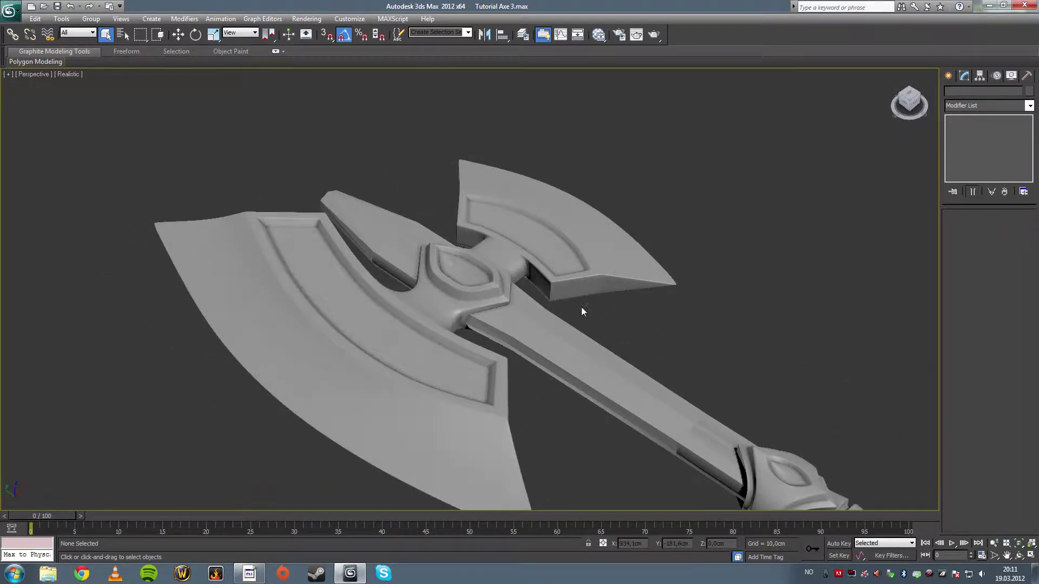
{"action": "middle_click_drag", "start_coordinate": [581, 307], "coordinate": [442, 320], "text": "alt"}
{"action": "scroll", "coordinate": [499, 375], "scroll_direction": "down", "scroll_amount": 3}
{"action": "scroll", "coordinate": [477, 327], "scroll_direction": "up", "scroll_amount": 8}
{"action": "key", "text": "F4"}
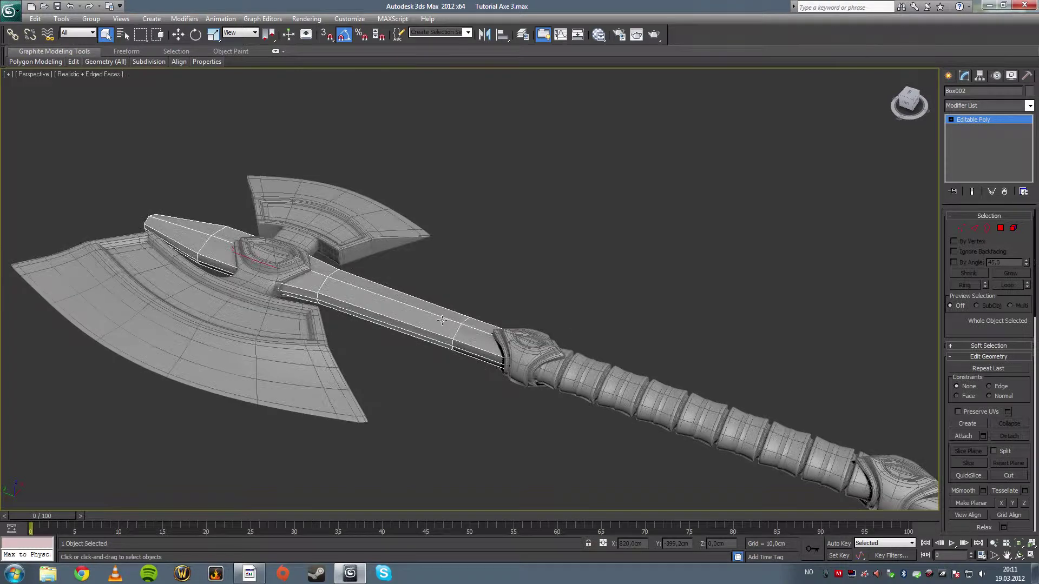
Examine the handle shaft beside the smoothed head and the grip from several angles, both with and without the edge overlay.
{"action": "scroll", "coordinate": [461, 359], "scroll_direction": "up", "scroll_amount": 4}
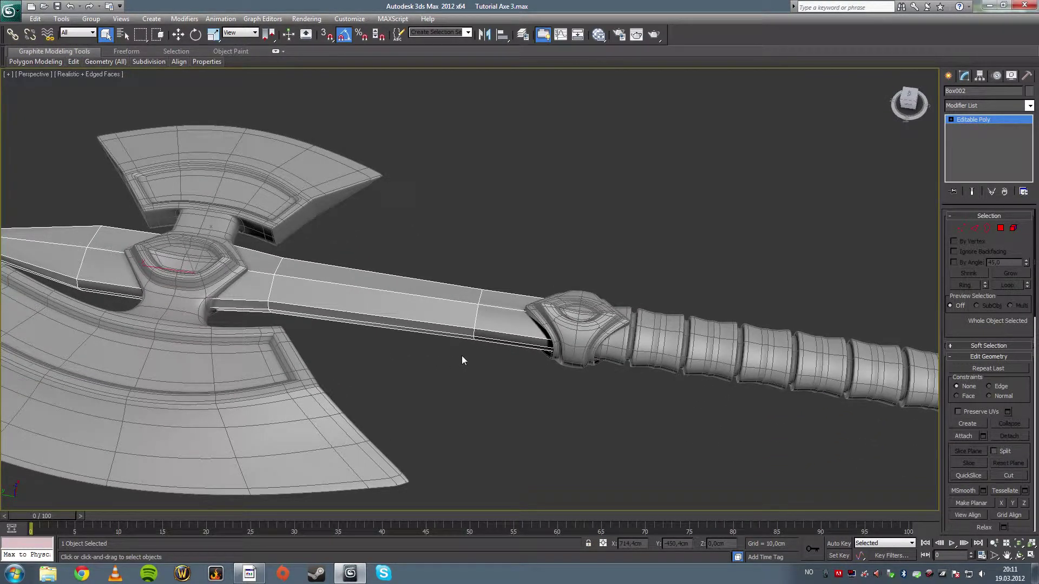
{"action": "middle_click_drag", "start_coordinate": [462, 356], "coordinate": [580, 356], "text": "alt"}
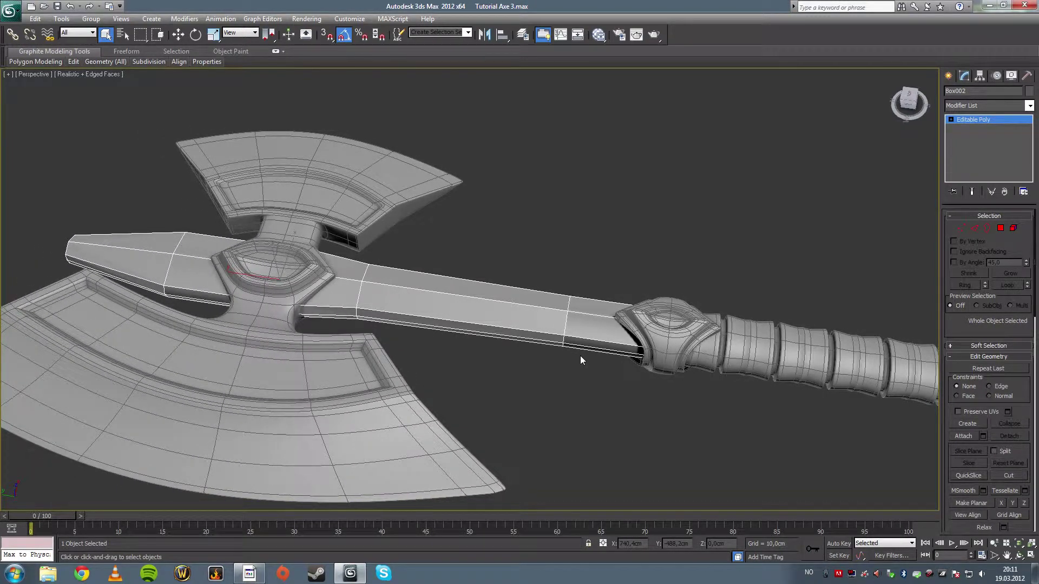
{"action": "key", "text": "F4"}
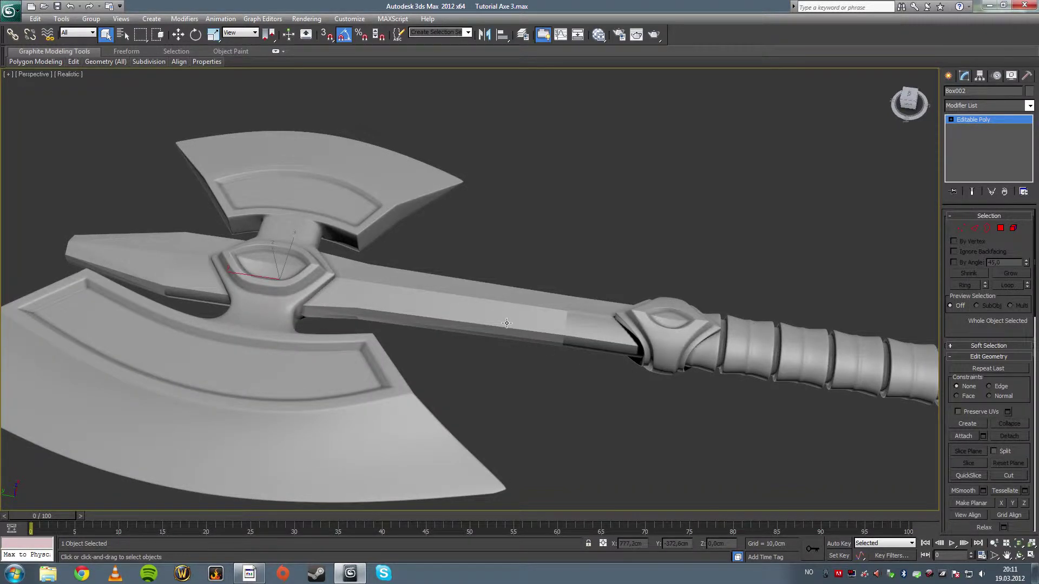
{"action": "key", "text": "F4"}
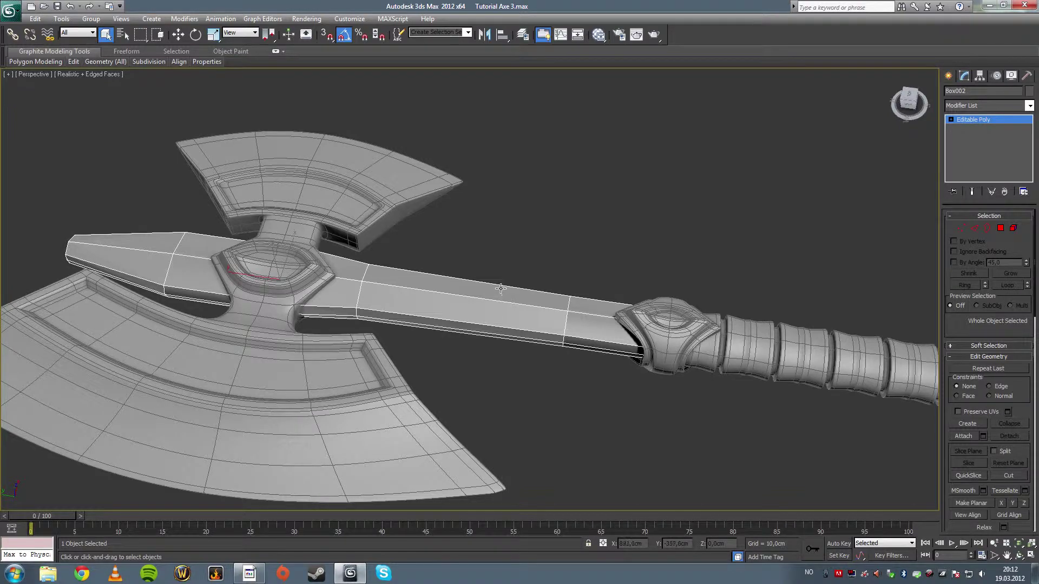
{"action": "middle_click_drag", "start_coordinate": [500, 288], "coordinate": [462, 297], "text": "alt"}
{"action": "scroll", "coordinate": [294, 326], "scroll_direction": "up", "scroll_amount": 4}
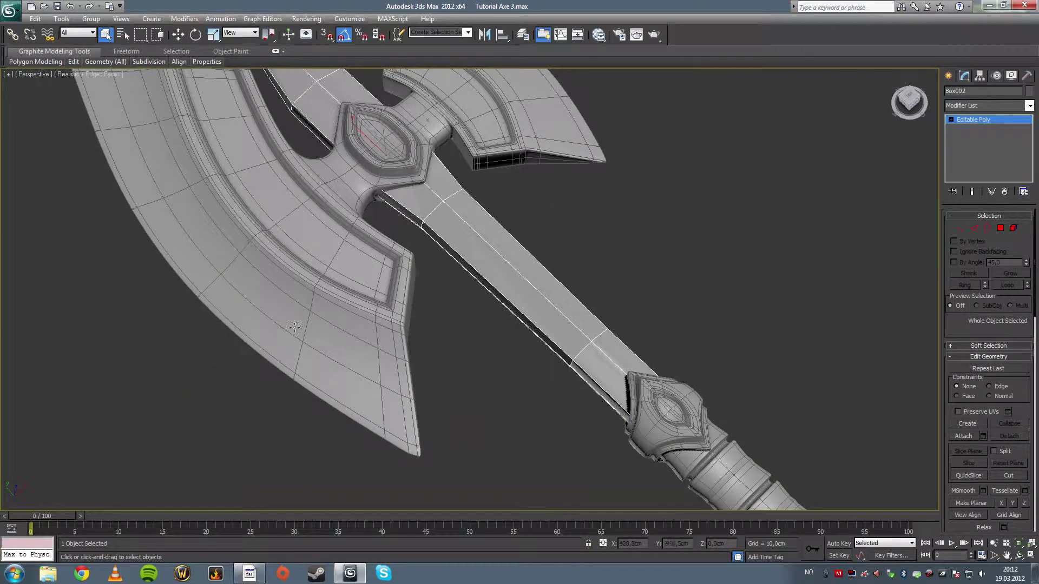
{"action": "middle_click_drag", "start_coordinate": [555, 339], "coordinate": [425, 331], "text": "alt"}
{"action": "key", "text": "F4"}
{"action": "scroll", "coordinate": [487, 329], "scroll_direction": "down", "scroll_amount": 2}
{"action": "middle_click_drag", "start_coordinate": [639, 307], "coordinate": [463, 336]}
{"action": "scroll", "coordinate": [466, 334], "scroll_direction": "down", "scroll_amount": 1}
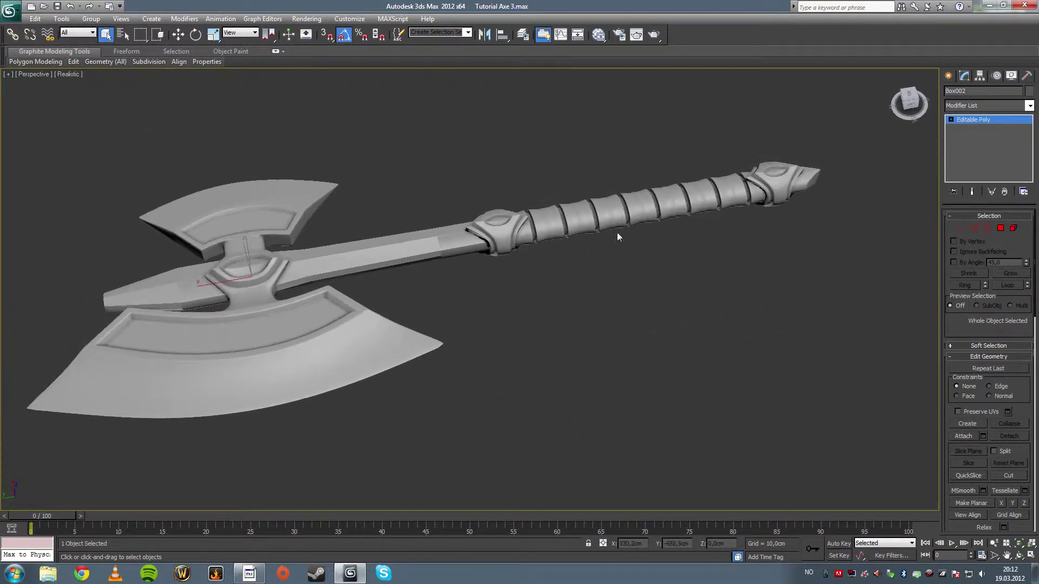
{"action": "middle_click_drag", "start_coordinate": [383, 255], "coordinate": [398, 317], "text": "alt"}
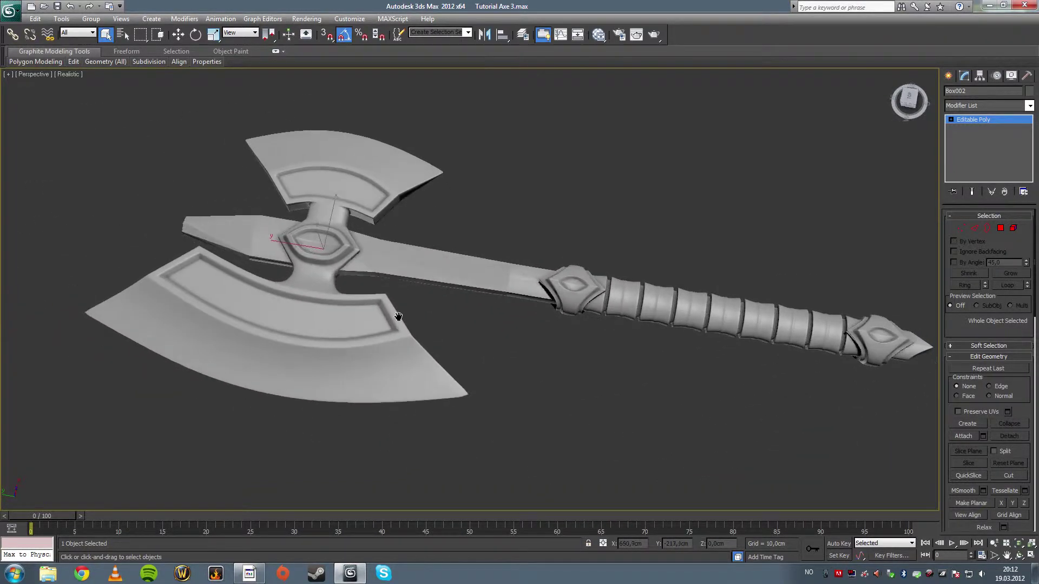
{"action": "key", "text": "F4"}
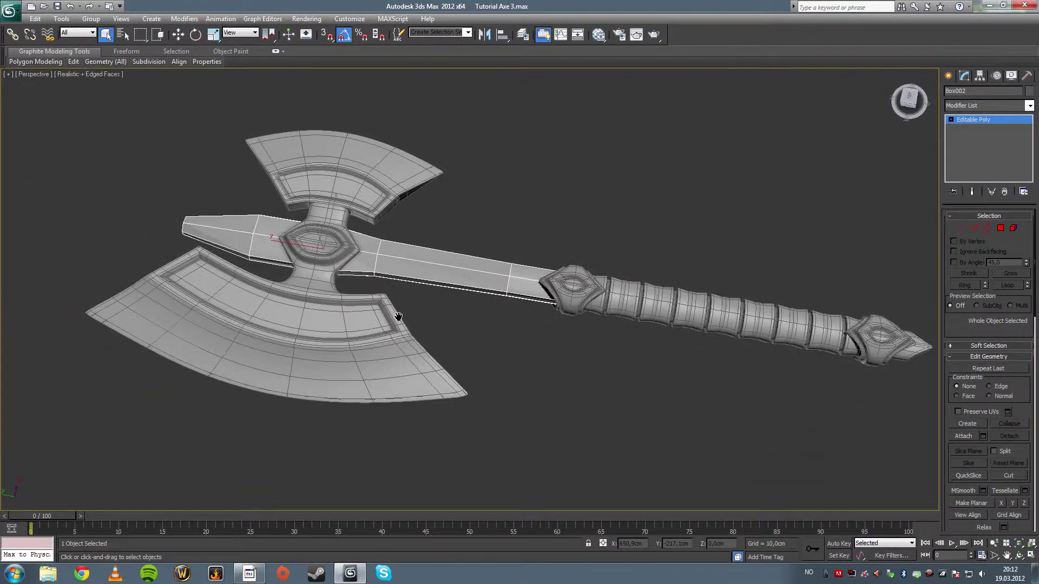
Enter vertex editing on the handle shaft, check the two vertex rings between axe head and upper clamp, and clear the selection.
{"action": "scroll", "coordinate": [361, 293], "scroll_direction": "up", "scroll_amount": 4}
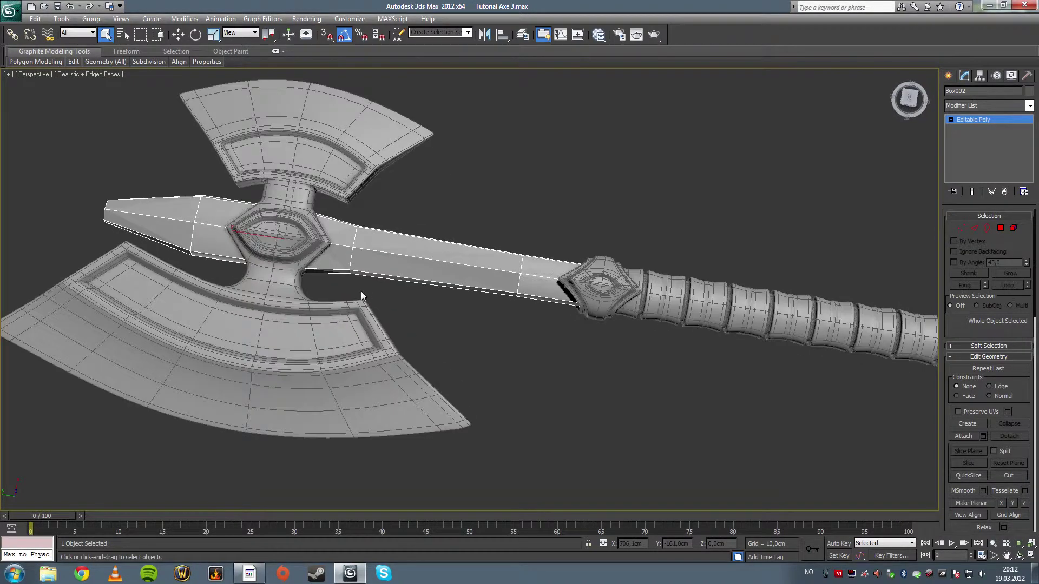
{"action": "middle_click_drag", "start_coordinate": [394, 290], "coordinate": [478, 332], "text": "alt"}
{"action": "scroll", "coordinate": [456, 305], "scroll_direction": "up", "scroll_amount": 3}
{"action": "left_click", "coordinate": [959, 227]}
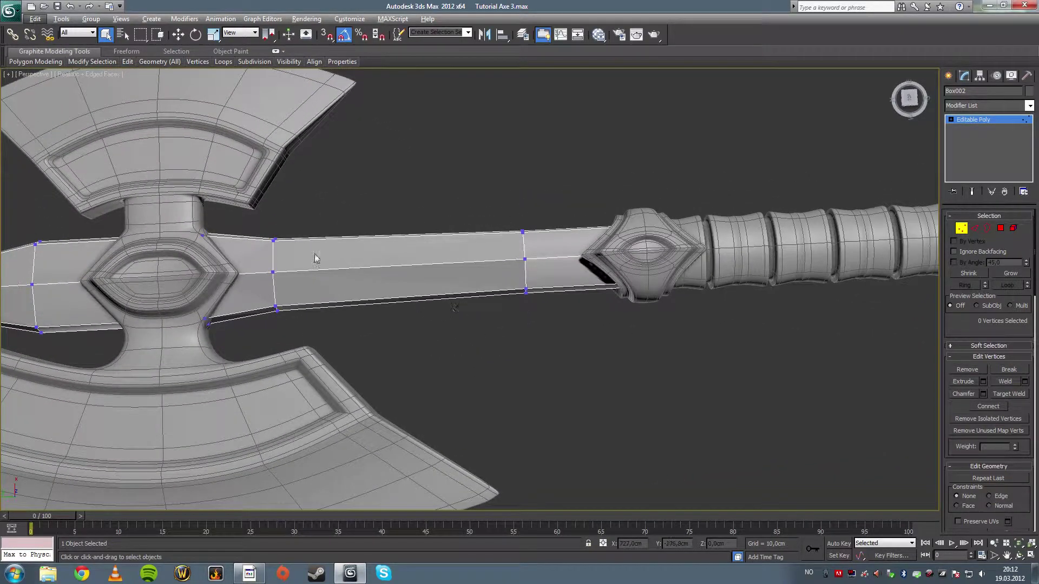
{"action": "left_click_drag", "start_coordinate": [264, 226], "coordinate": [320, 329]}
{"action": "left_click_drag", "start_coordinate": [492, 211], "coordinate": [543, 323]}
{"action": "left_click", "coordinate": [427, 341]}
Select all shaft vertices except the end ring inside the upper clamp and move them along Y away from the grip.
{"action": "scroll", "coordinate": [426, 341], "scroll_direction": "down", "scroll_amount": 4}
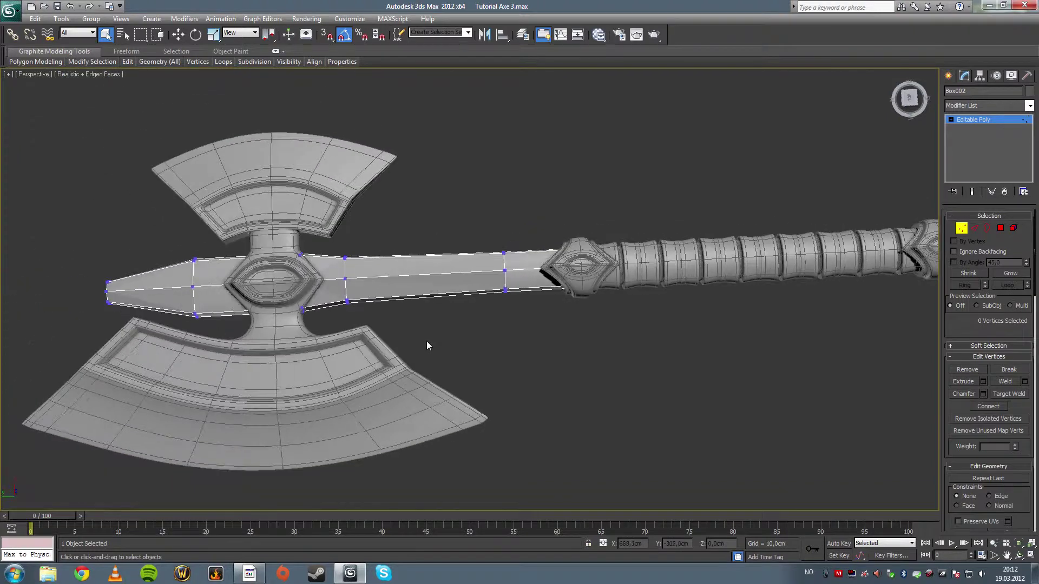
{"action": "left_click_drag", "start_coordinate": [179, 277], "coordinate": [577, 416]}
{"action": "scroll", "coordinate": [533, 406], "scroll_direction": "down", "scroll_amount": 2}
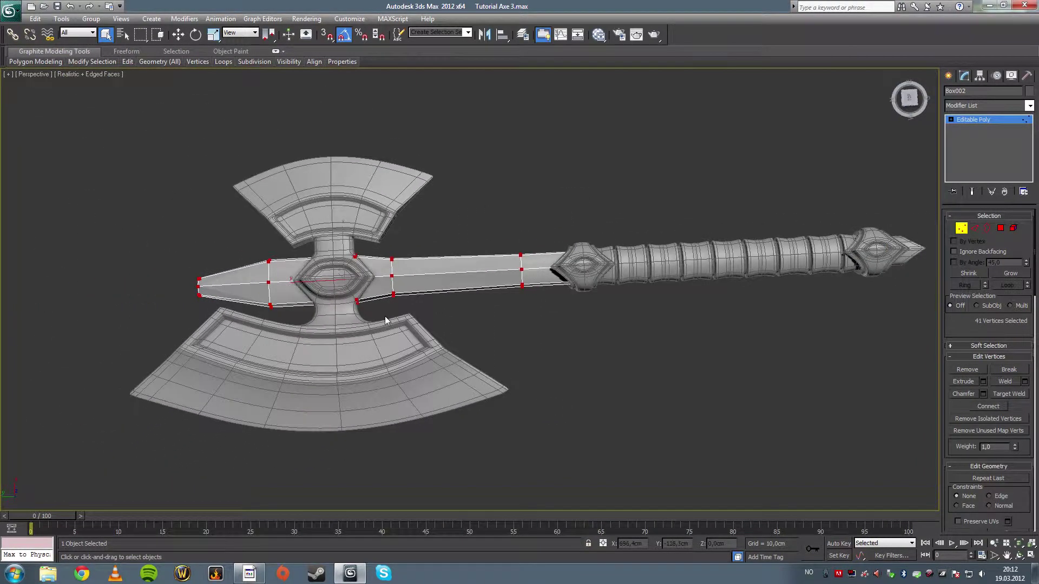
{"action": "key", "text": "w"}
{"action": "left_click_drag", "start_coordinate": [319, 278], "coordinate": [287, 278]}
{"action": "left_click", "coordinate": [440, 315]}
Isolate the handle shaft by hiding all unselected objects.
{"action": "right_click", "coordinate": [471, 307]}
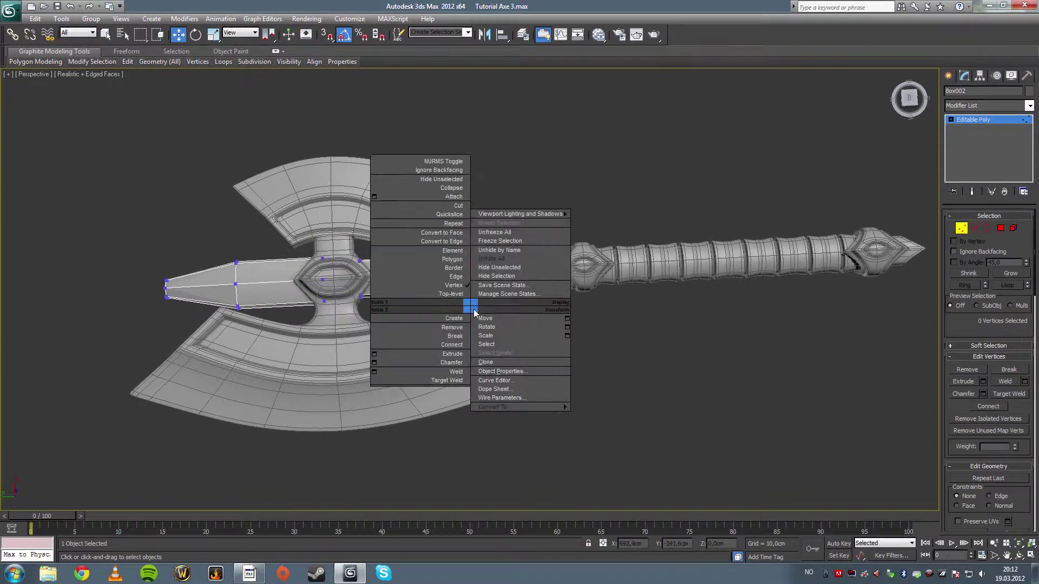
{"action": "left_click", "coordinate": [501, 277]}
{"action": "right_click", "coordinate": [515, 316]}
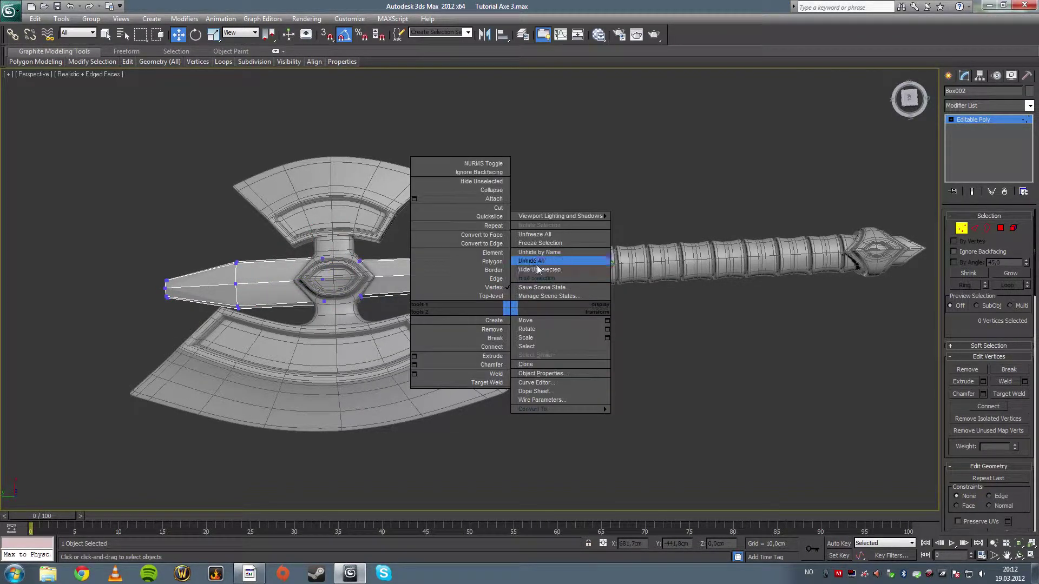
{"action": "left_click", "coordinate": [557, 273]}
{"action": "middle_click_drag", "start_coordinate": [451, 338], "coordinate": [491, 338]}
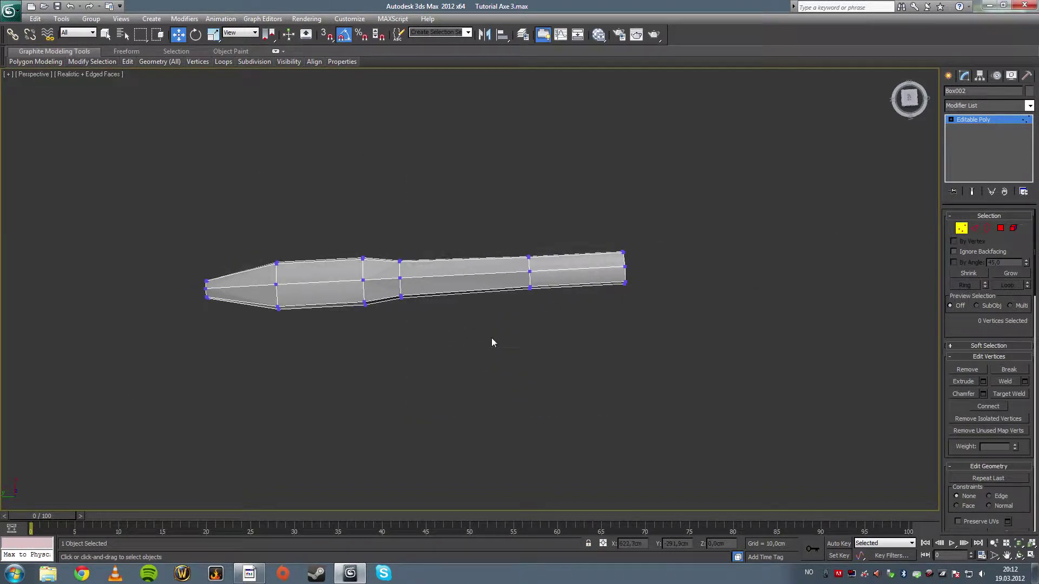
Move the shaft's tip-side vertex rings further out along Y, and shift the ring nearest the grip end slightly the same way.
{"action": "left_click_drag", "start_coordinate": [534, 284], "coordinate": [534, 294]}
{"action": "left_click", "coordinate": [177, 213]}
{"action": "left_click_drag", "start_coordinate": [434, 386], "coordinate": [433, 385]}
{"action": "left_click_drag", "start_coordinate": [269, 289], "coordinate": [241, 290]}
{"action": "left_click_drag", "start_coordinate": [470, 243], "coordinate": [549, 332]}
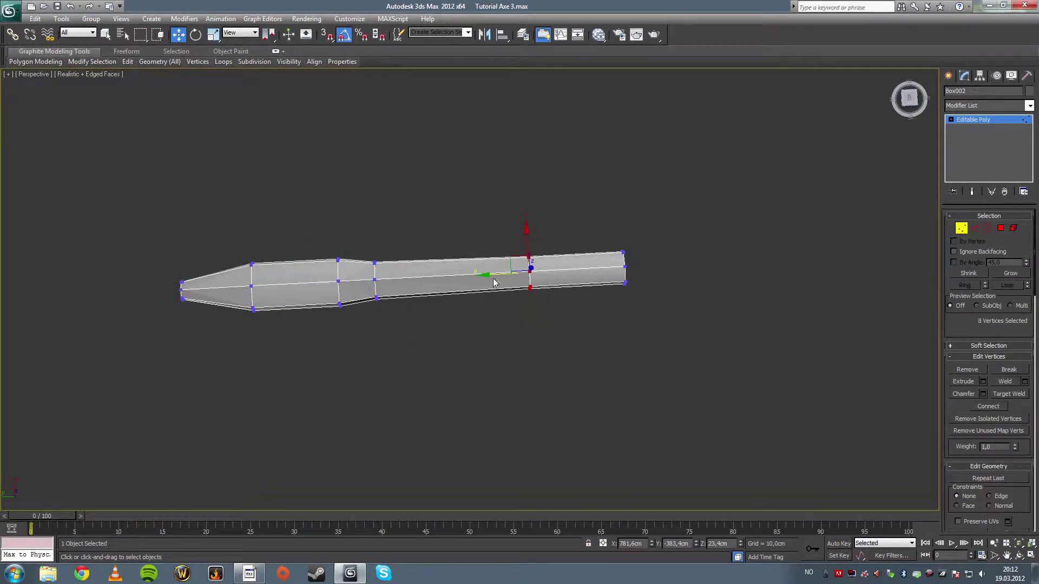
{"action": "left_click_drag", "start_coordinate": [493, 279], "coordinate": [483, 280]}
{"action": "left_click", "coordinate": [456, 244]}
Maximize the Top viewport with the shaft framed in it and switch to plain selection.
{"action": "middle_click_drag", "start_coordinate": [513, 332], "coordinate": [502, 303], "text": "alt"}
{"action": "scroll", "coordinate": [502, 304], "scroll_direction": "up", "scroll_amount": 2}
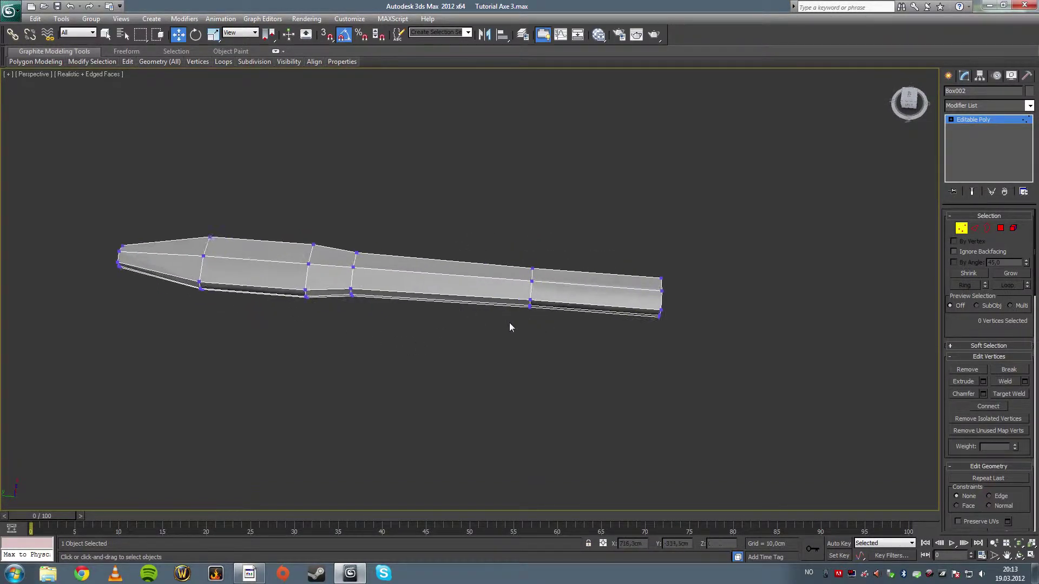
{"action": "scroll", "coordinate": [510, 327], "scroll_direction": "up", "scroll_amount": 4}
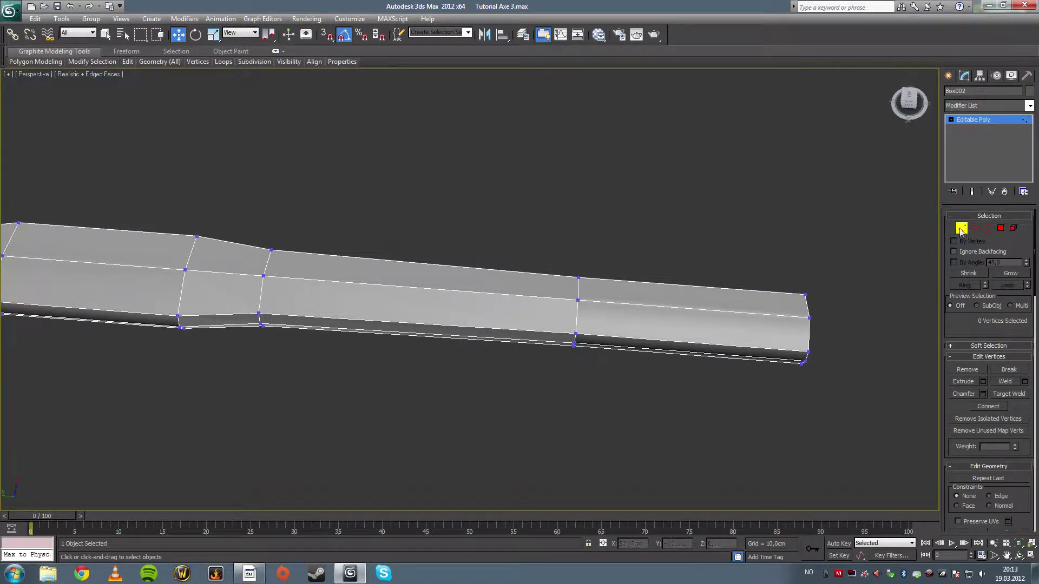
{"action": "middle_click_drag", "start_coordinate": [362, 299], "coordinate": [371, 366]}
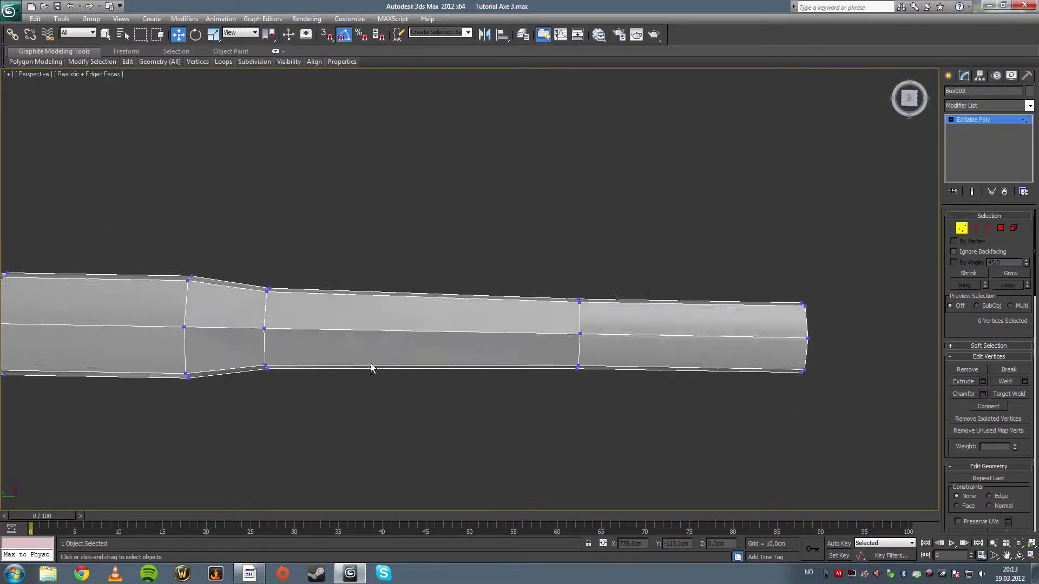
{"action": "key", "text": "alt+w"}
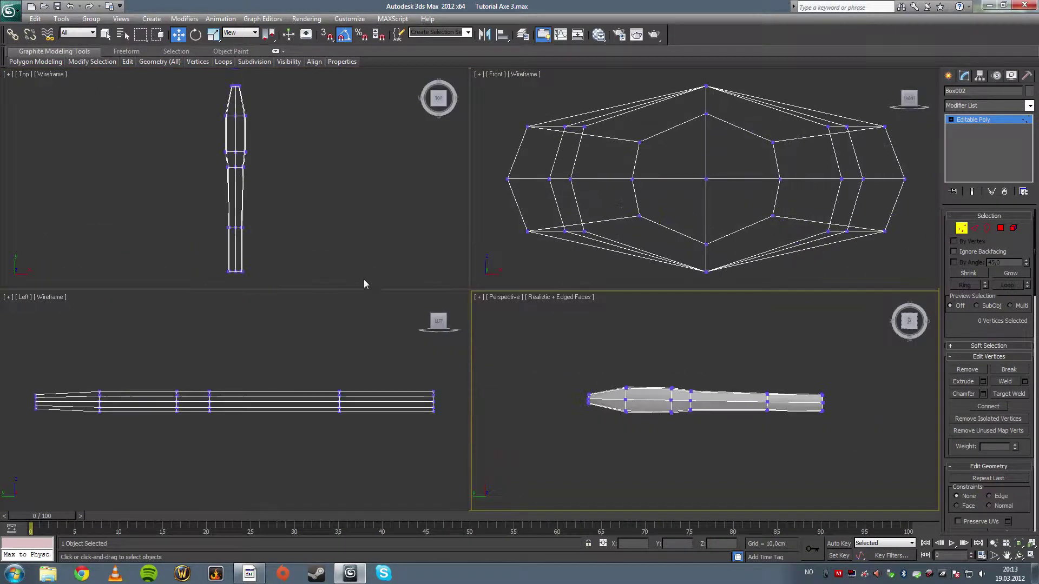
{"action": "left_click", "coordinate": [242, 200]}
{"action": "key", "text": "alt+w"}
{"action": "middle_click_drag", "start_coordinate": [520, 256], "coordinate": [452, 208]}
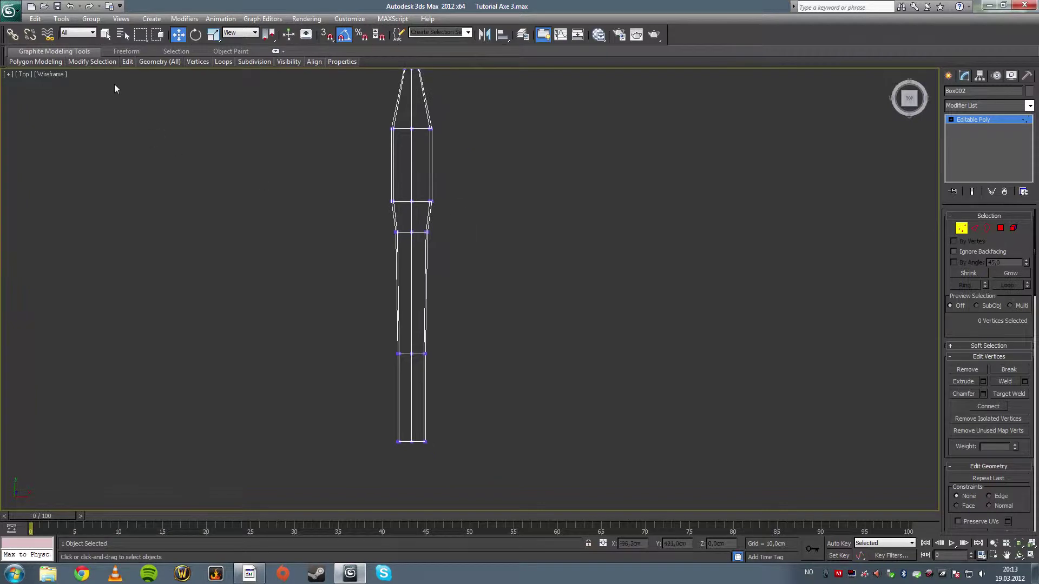
{"action": "key", "text": "q"}
{"action": "left_click_drag", "start_coordinate": [361, 224], "coordinate": [401, 250]}
{"action": "left_click_drag", "start_coordinate": [450, 216], "coordinate": [422, 253], "text": "ctrl"}
{"action": "left_click_drag", "start_coordinate": [375, 323], "coordinate": [399, 367], "text": "ctrl"}
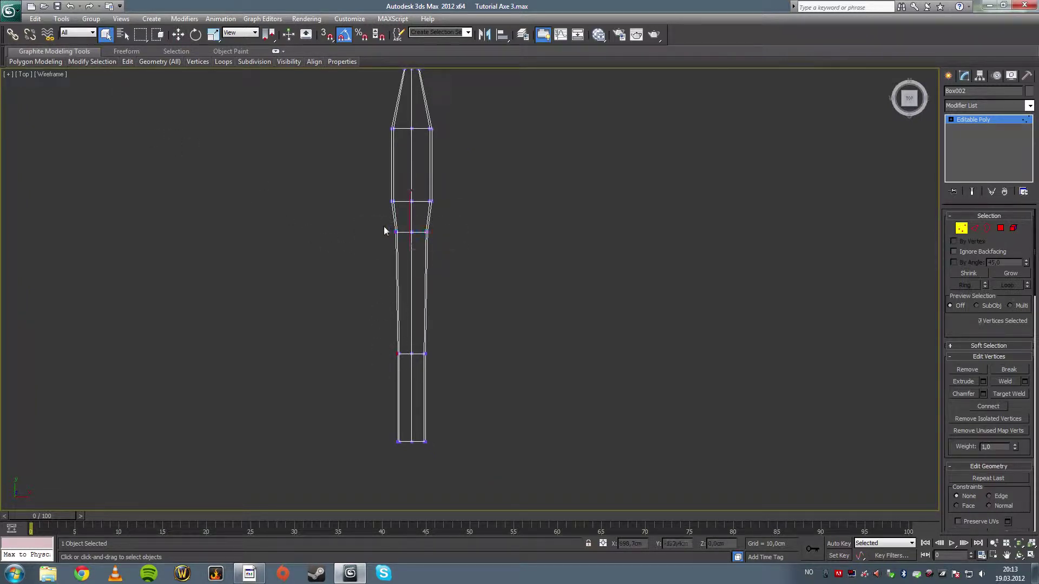
Select the outer vertices on both sides of the ring below the shaft's bulge and move them to about Y -44.6 cm.
{"action": "left_click_drag", "start_coordinate": [385, 225], "coordinate": [404, 249]}
{"action": "left_click_drag", "start_coordinate": [452, 219], "coordinate": [427, 249], "text": "ctrl"}
{"action": "key", "text": "w"}
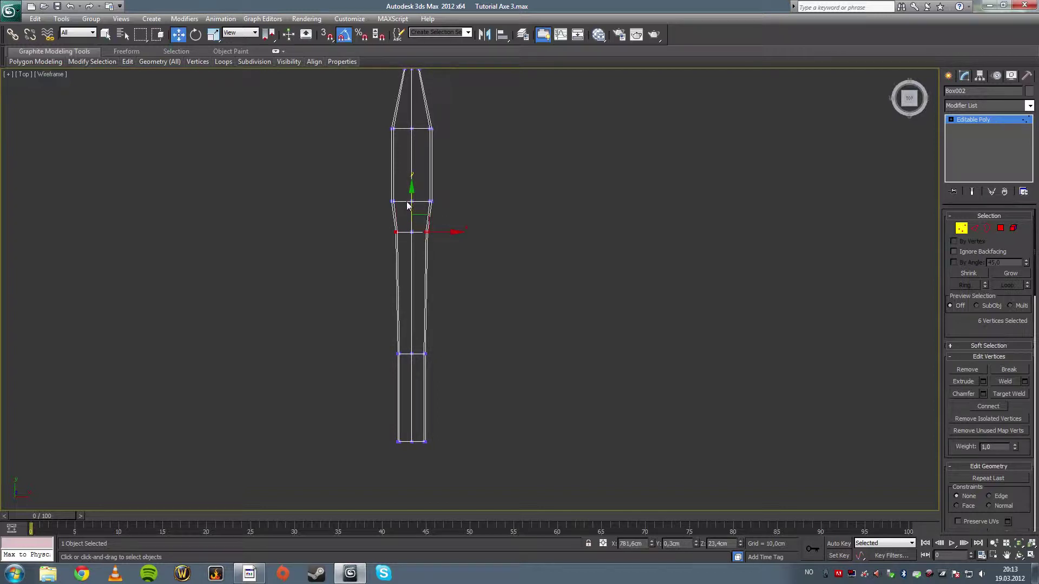
{"action": "left_click_drag", "start_coordinate": [411, 203], "coordinate": [410, 216]}
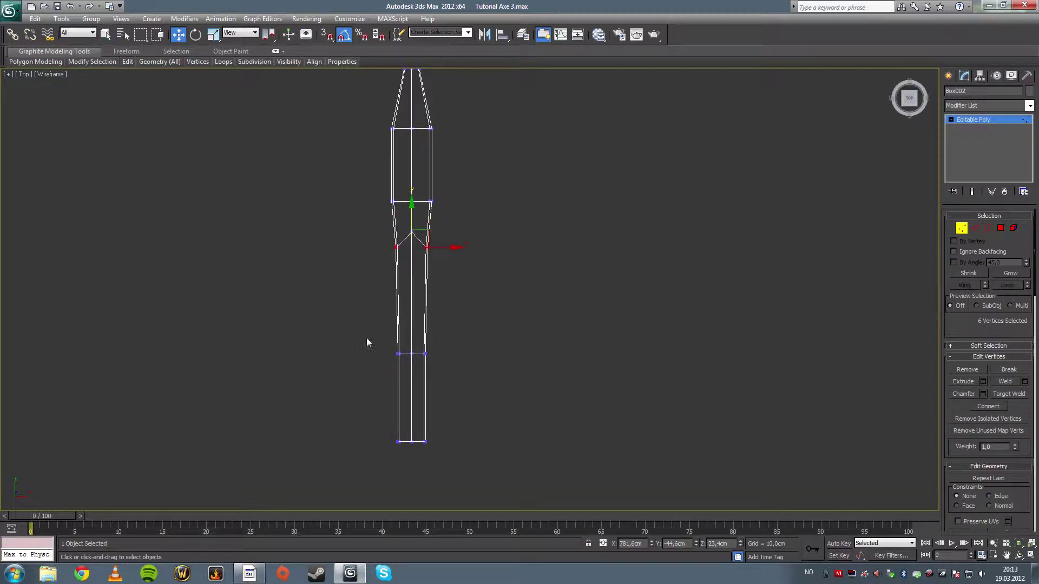
Move the outer side vertices of the ring nearest the grip end toward the axe head along Y, giving it a pointed shape.
{"action": "left_click_drag", "start_coordinate": [366, 338], "coordinate": [405, 370]}
{"action": "left_click_drag", "start_coordinate": [449, 347], "coordinate": [426, 369], "text": "ctrl"}
{"action": "left_click_drag", "start_coordinate": [412, 330], "coordinate": [414, 310]}
{"action": "left_click", "coordinate": [465, 335]}
Return to a maximized Perspective view and select the band of eight shaft polygons between the two pointed rings.
{"action": "key", "text": "alt+w"}
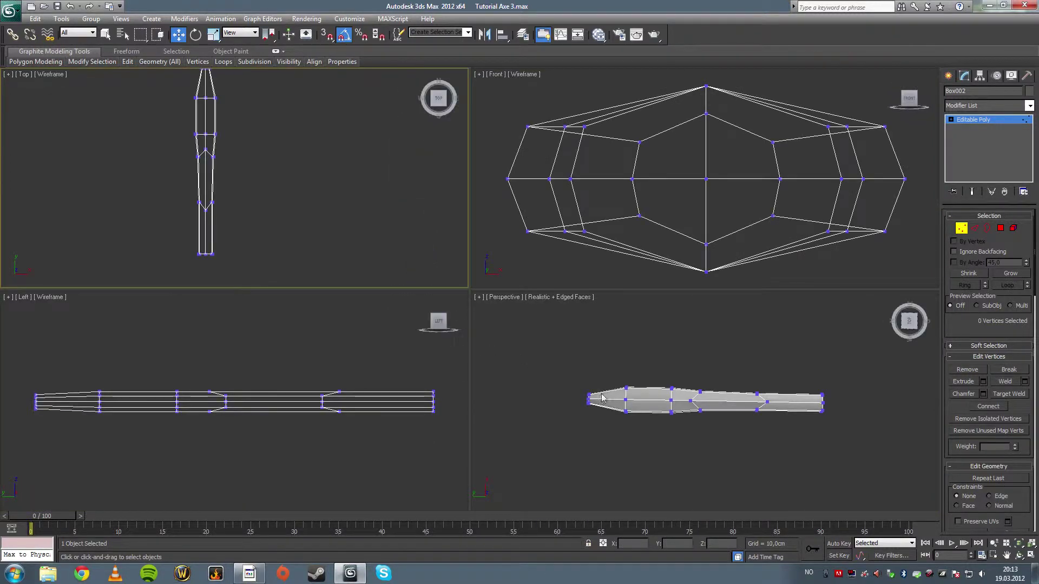
{"action": "left_click", "coordinate": [674, 448]}
{"action": "key", "text": "alt+w"}
{"action": "middle_click_drag", "start_coordinate": [671, 383], "coordinate": [661, 345], "text": "alt"}
{"action": "scroll", "coordinate": [660, 347], "scroll_direction": "up", "scroll_amount": 3}
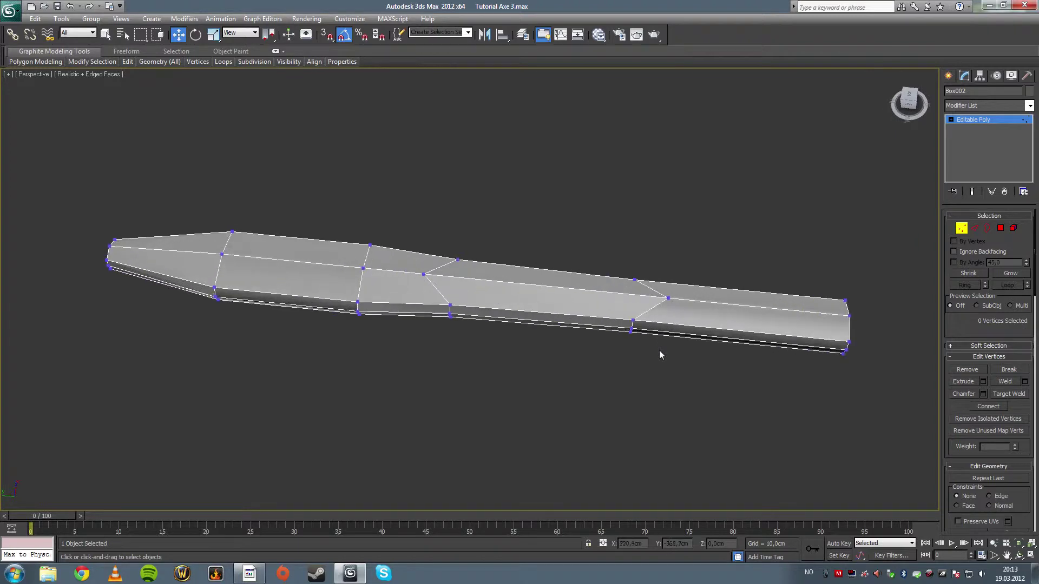
{"action": "key", "text": "4"}
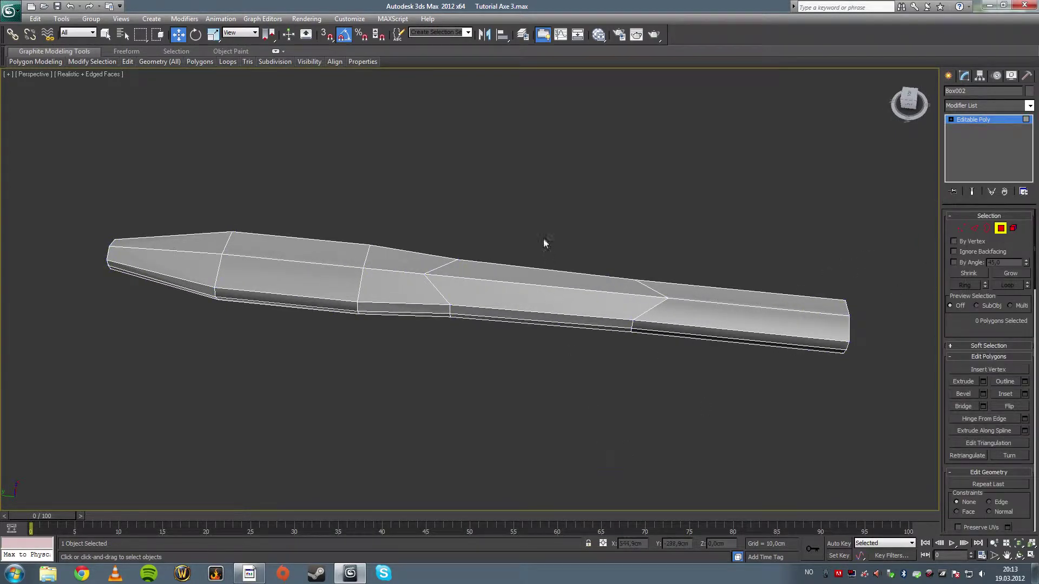
{"action": "left_click_drag", "start_coordinate": [543, 239], "coordinate": [563, 379]}
{"action": "middle_click_drag", "start_coordinate": [563, 379], "coordinate": [621, 353], "text": "alt"}
{"action": "scroll", "coordinate": [621, 354], "scroll_direction": "up", "scroll_amount": 2}
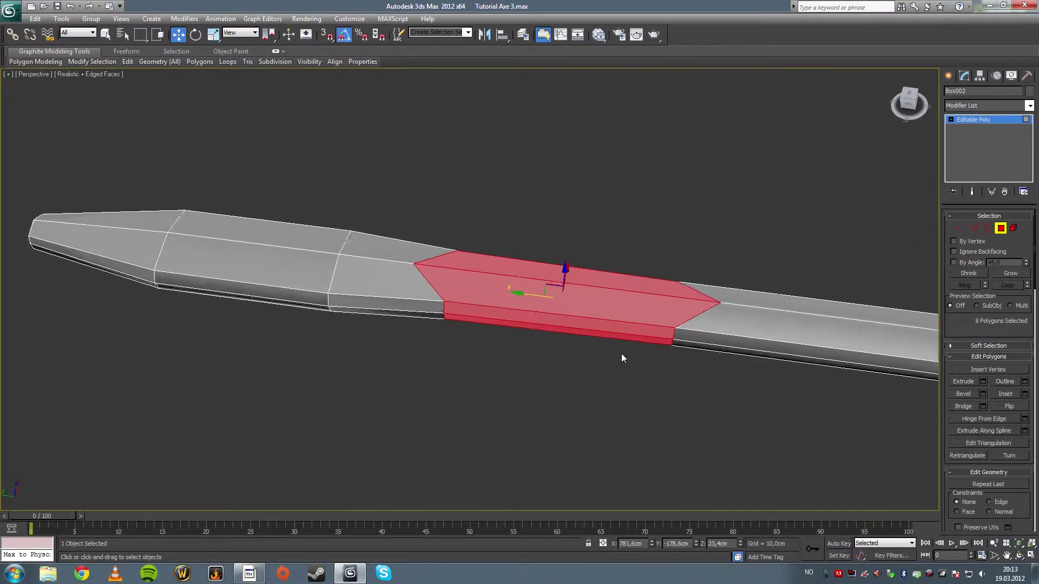
{"action": "scroll", "coordinate": [621, 354], "scroll_direction": "up", "scroll_amount": 3}
{"action": "middle_click_drag", "start_coordinate": [699, 322], "coordinate": [584, 314]}
{"action": "middle_click_drag", "start_coordinate": [679, 365], "coordinate": [682, 360], "text": "alt"}
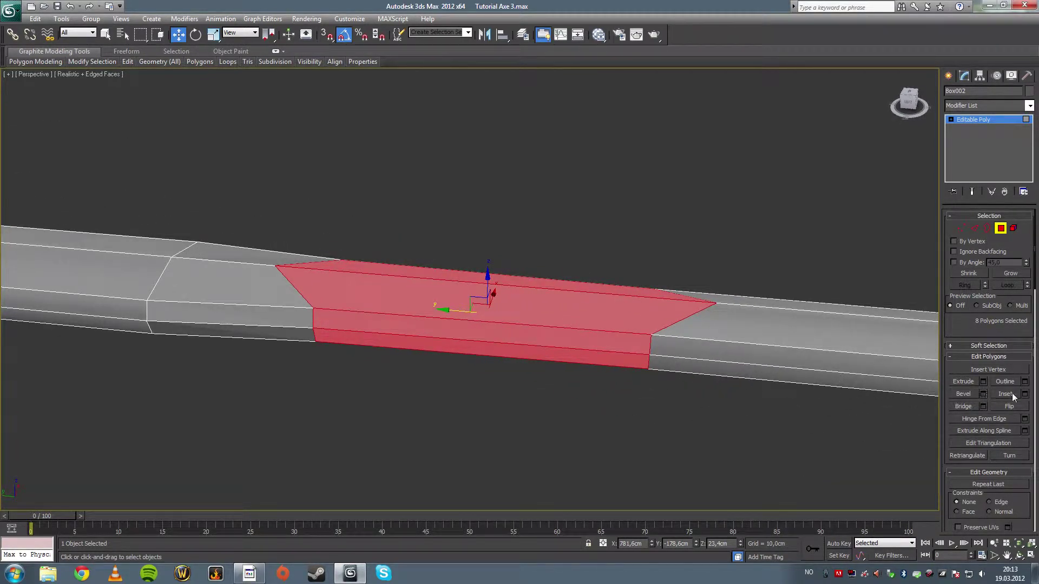
Bevel the selected shaft band outward using Local Normal, with a height of 7.5 cm and an outline of -10.8 cm.
{"action": "left_click", "coordinate": [983, 394]}
{"action": "left_click", "coordinate": [941, 394]}
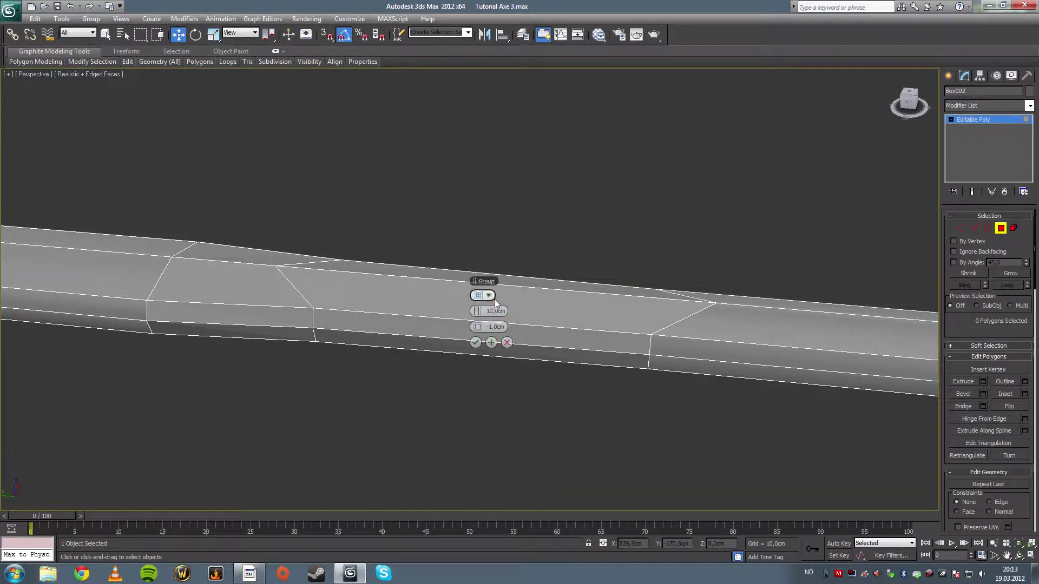
{"action": "left_click_drag", "start_coordinate": [503, 225], "coordinate": [556, 392]}
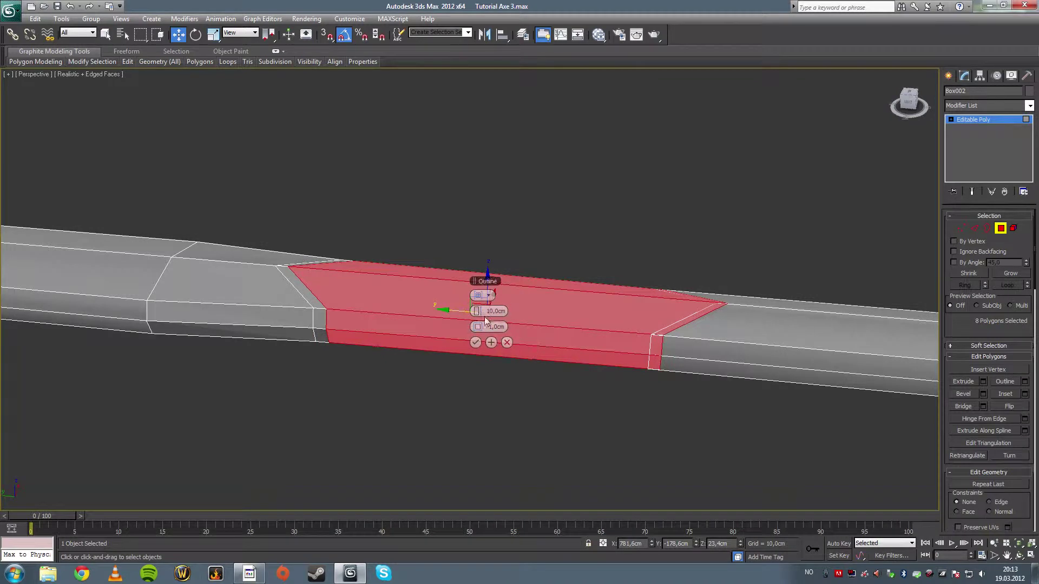
{"action": "left_click", "coordinate": [489, 297]}
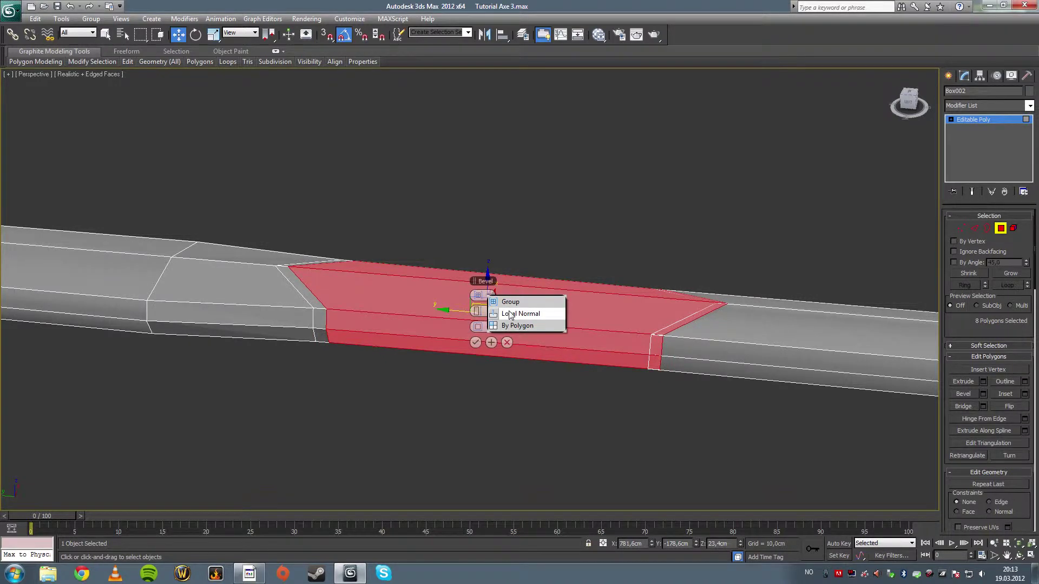
{"action": "left_click", "coordinate": [510, 315]}
{"action": "left_click_drag", "start_coordinate": [479, 327], "coordinate": [460, 313]}
{"action": "middle_click_drag", "start_coordinate": [500, 342], "coordinate": [548, 337], "text": "alt"}
{"action": "left_click", "coordinate": [476, 342]}
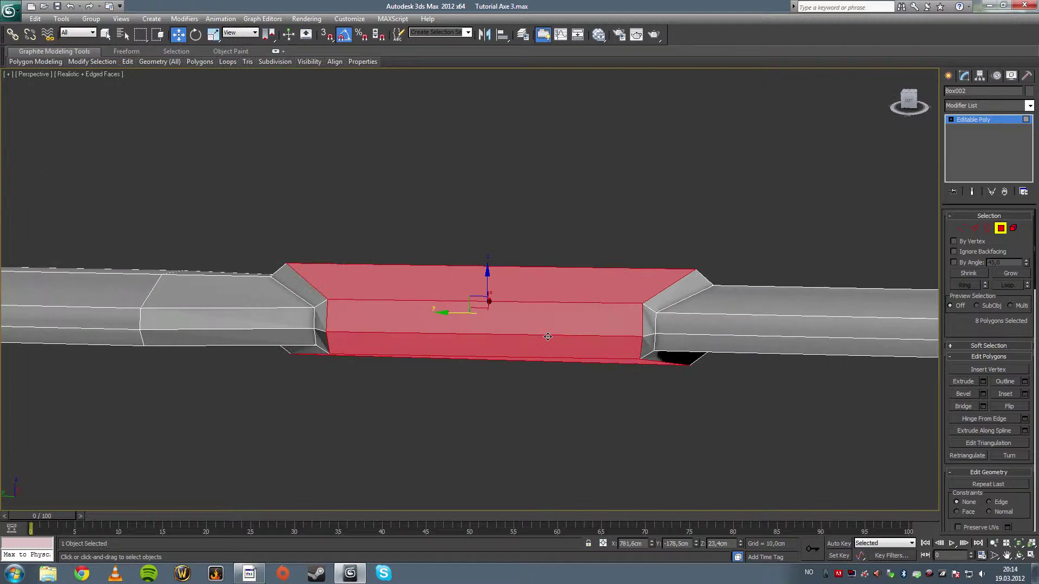
{"action": "left_click", "coordinate": [579, 399]}
{"action": "middle_click_drag", "start_coordinate": [586, 406], "coordinate": [590, 412], "text": "alt"}
Connect the ring of eight lengthwise edges around the raised shaft section with 3 segments and a pinch of about 39.
{"action": "left_click", "coordinate": [975, 228]}
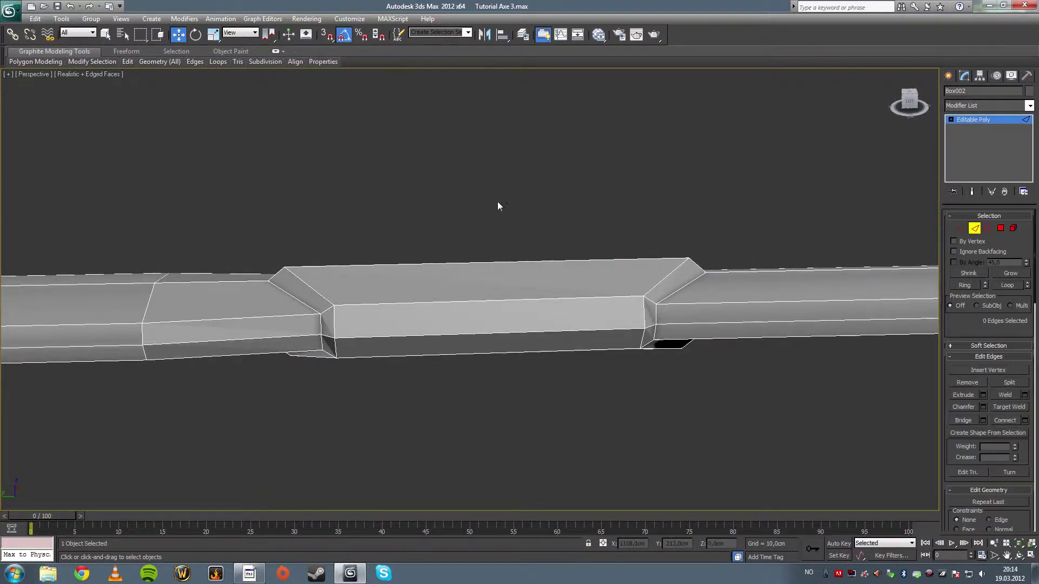
{"action": "left_click", "coordinate": [498, 301]}
{"action": "key", "text": "alt+r"}
{"action": "left_click", "coordinate": [1025, 420]}
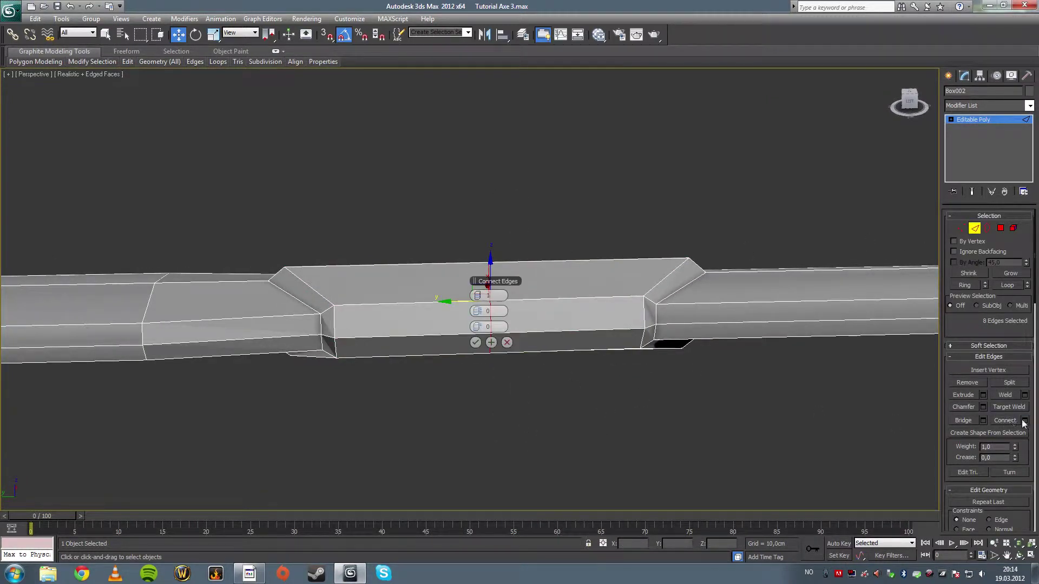
{"action": "middle_click_drag", "start_coordinate": [559, 287], "coordinate": [550, 305], "text": "alt"}
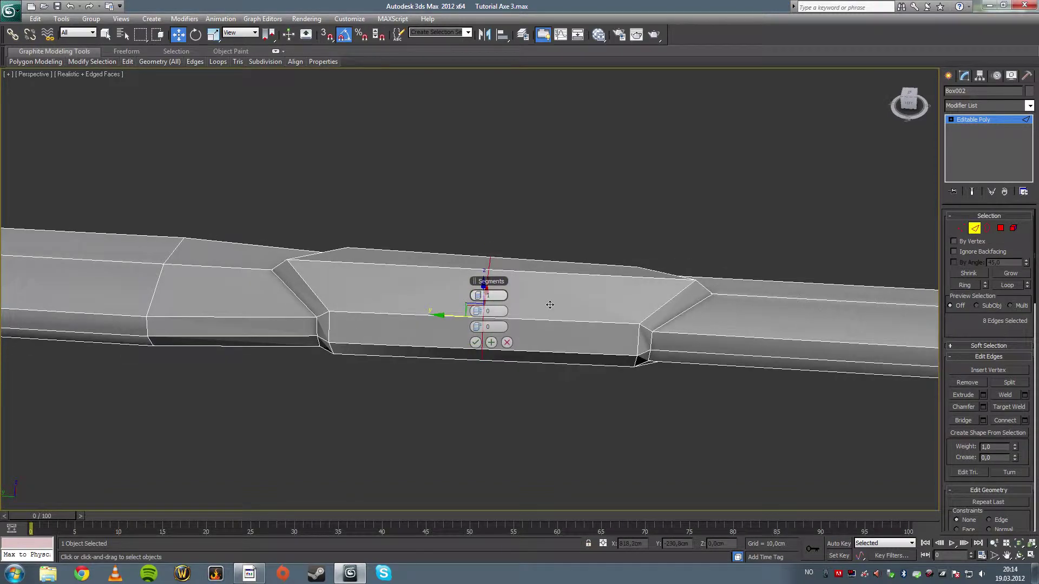
{"action": "left_click", "coordinate": [480, 293]}
{"action": "left_click", "coordinate": [480, 293]}
{"action": "middle_click_drag", "start_coordinate": [512, 296], "coordinate": [515, 308], "text": "alt"}
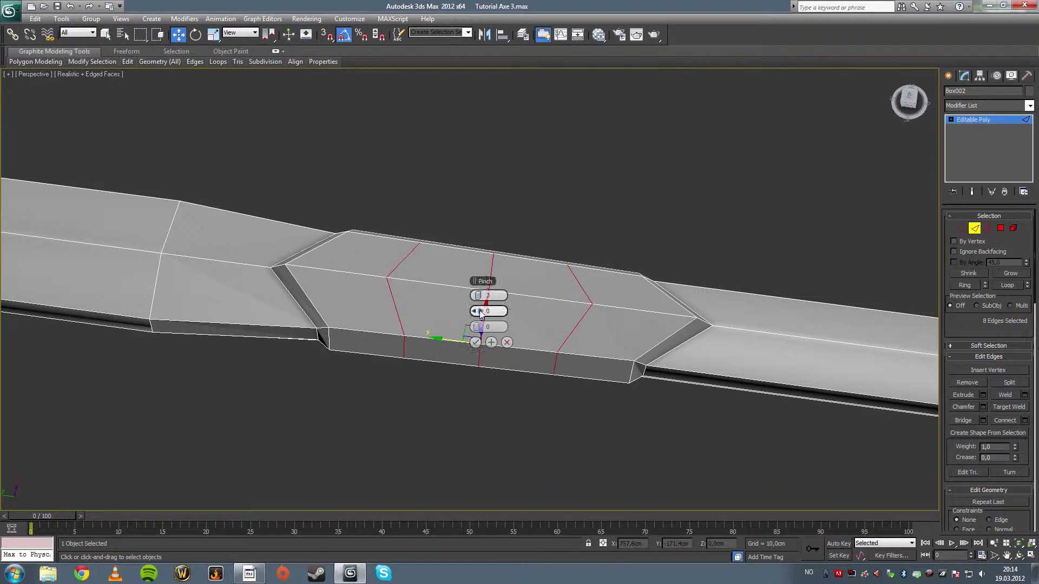
{"action": "left_click_drag", "start_coordinate": [479, 311], "coordinate": [565, 307]}
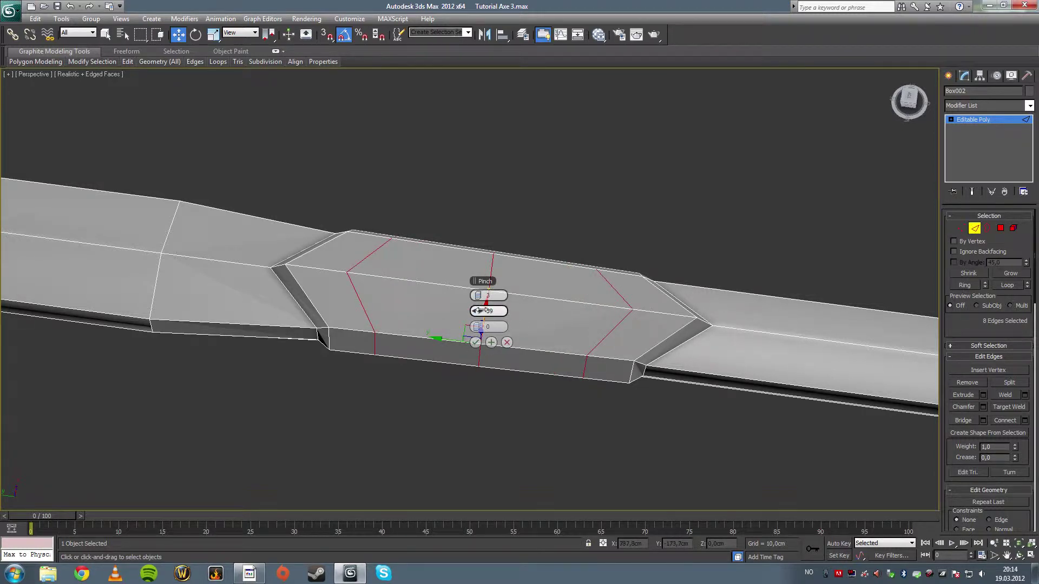
{"action": "left_click", "coordinate": [475, 342]}
Switch to vertex editing and maximize the Top viewport, framed closely on the shaft's raised middle section.
{"action": "key", "text": "1"}
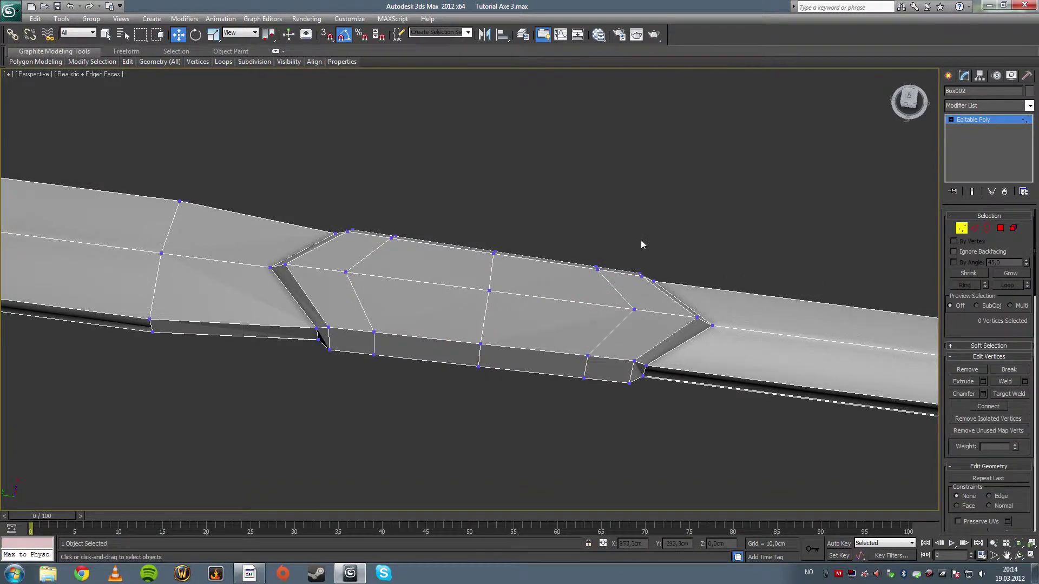
{"action": "key", "text": "alt+w"}
{"action": "key", "text": "z"}
{"action": "middle_click_drag", "start_coordinate": [254, 403], "coordinate": [252, 373]}
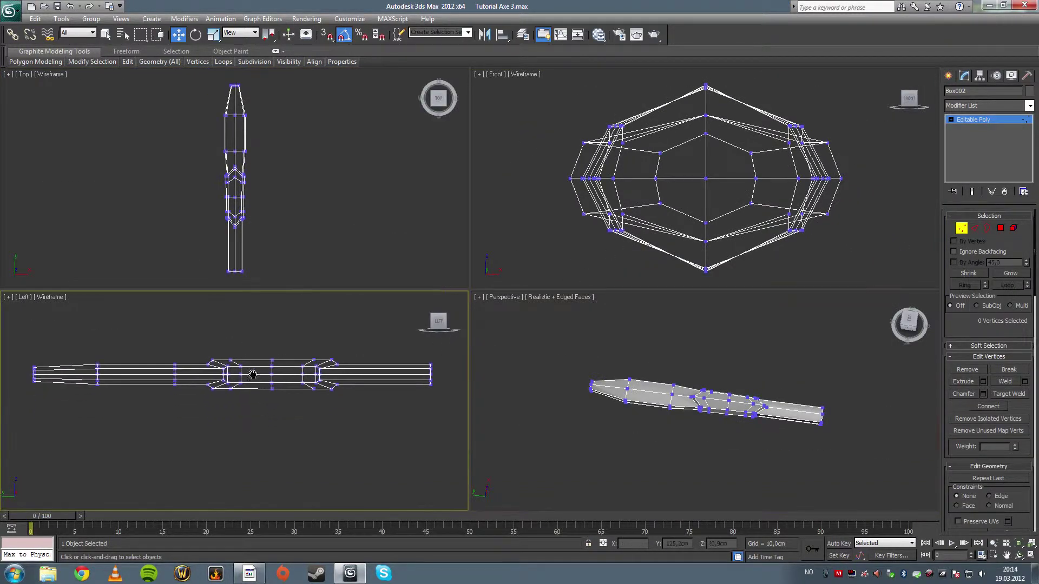
{"action": "middle_click_drag", "start_coordinate": [236, 209], "coordinate": [237, 219]}
{"action": "key", "text": "alt+w"}
{"action": "middle_click_drag", "start_coordinate": [461, 344], "coordinate": [408, 282]}
{"action": "scroll", "coordinate": [408, 282], "scroll_direction": "up", "scroll_amount": 2}
{"action": "scroll", "coordinate": [409, 285], "scroll_direction": "up", "scroll_amount": 2}
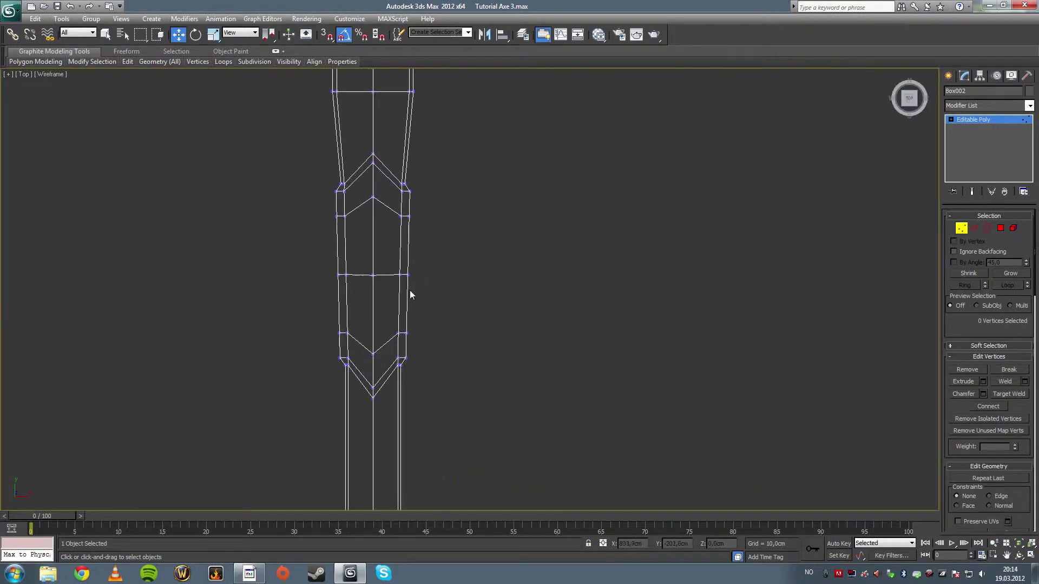
Show the Top view shaded with edged faces and scale the centre vertices of the two outer new loops together along Y, reversing their V shapes.
{"action": "left_click", "coordinate": [373, 198]}
{"action": "left_click", "coordinate": [373, 355], "text": "ctrl"}
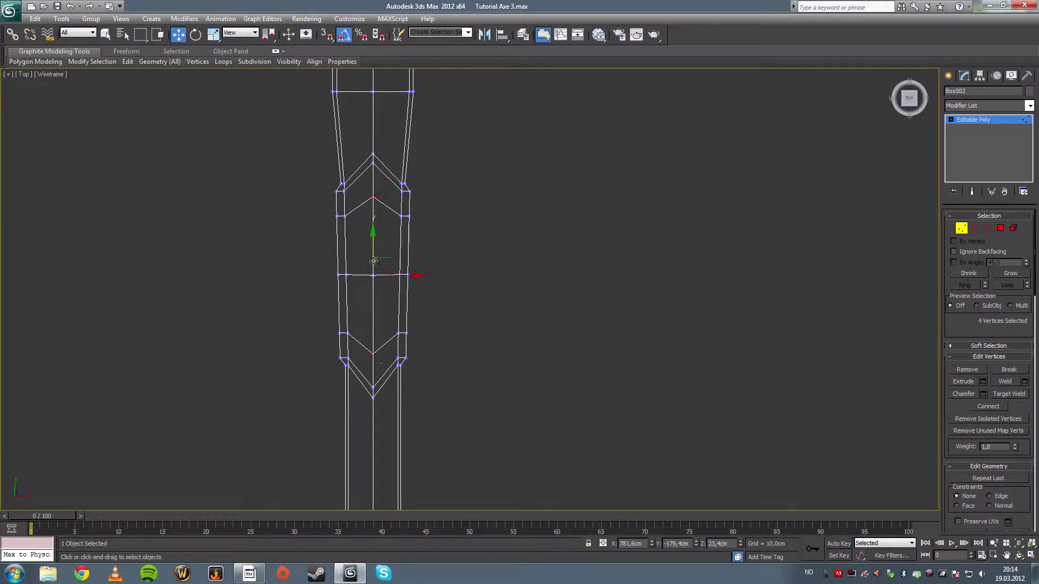
{"action": "key", "text": "4"}
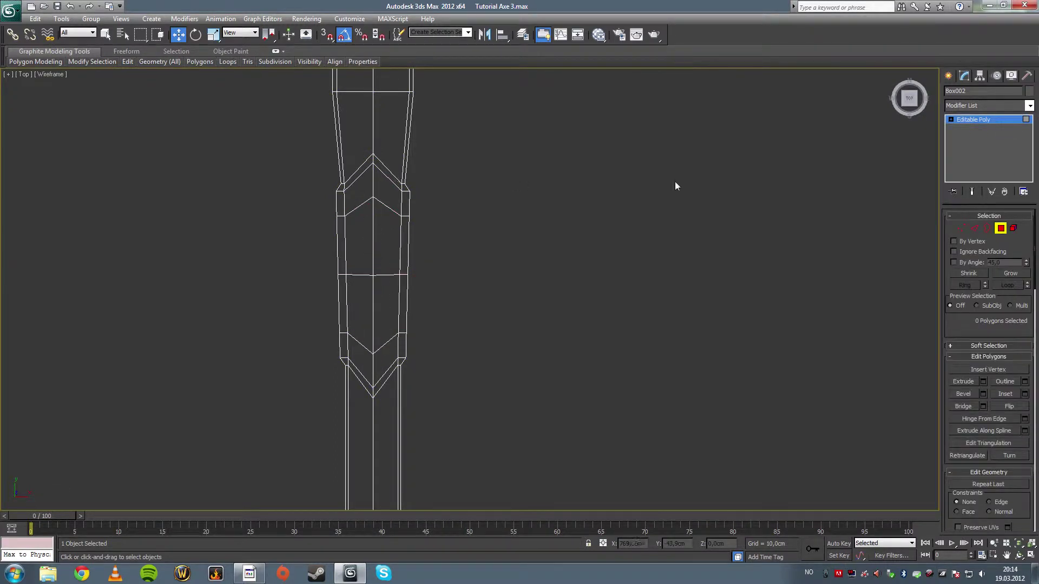
{"action": "left_click", "coordinate": [961, 228]}
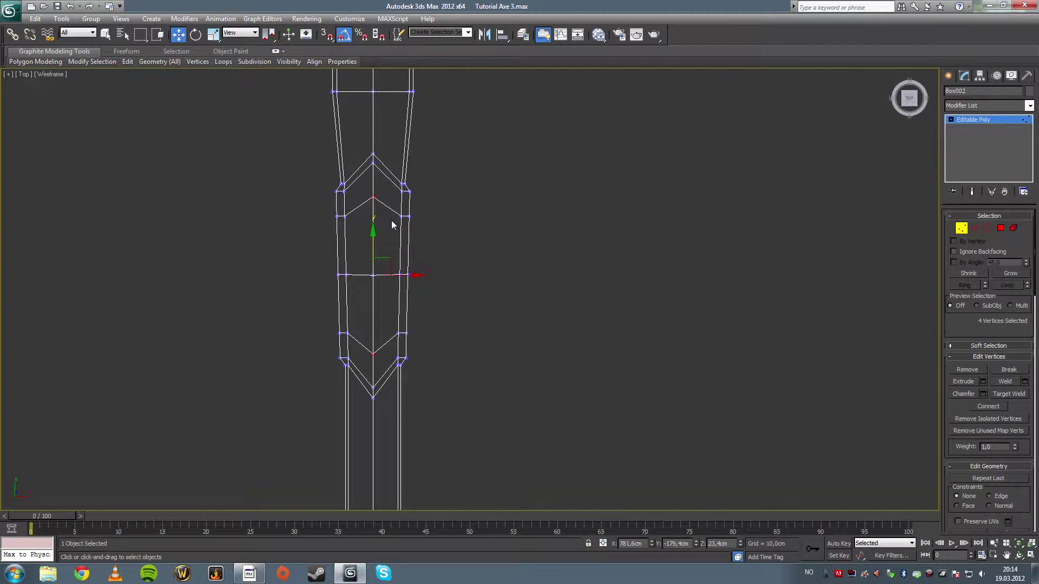
{"action": "key", "text": "F3"}
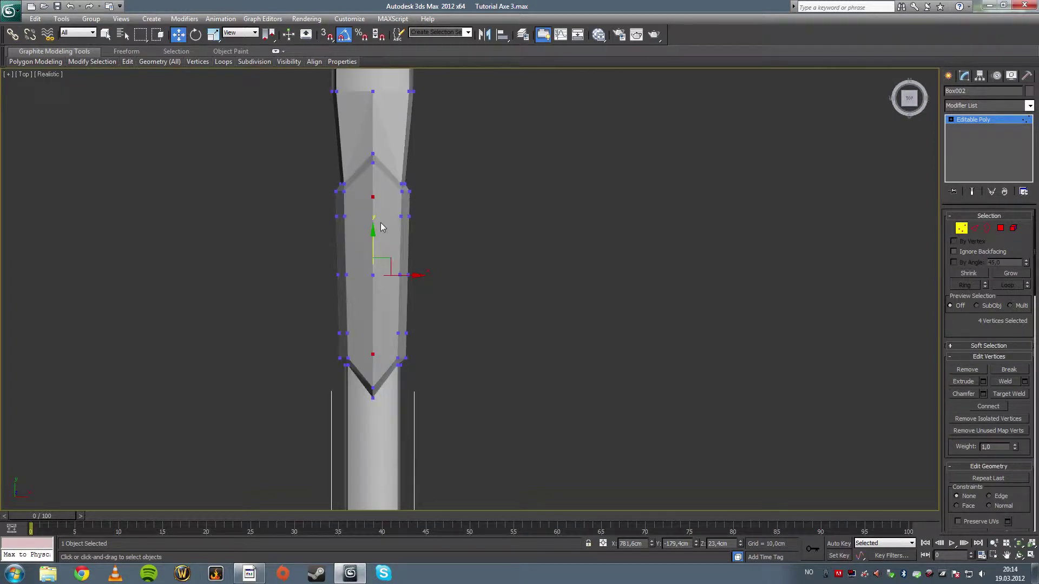
{"action": "key", "text": "F4"}
{"action": "key", "text": "e"}
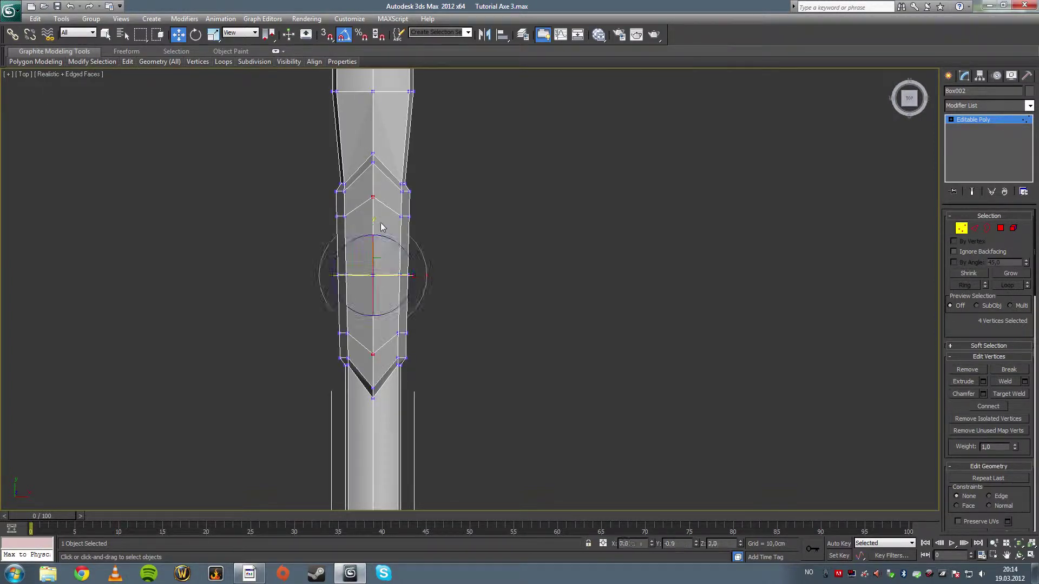
{"action": "key", "text": "r"}
{"action": "left_click_drag", "start_coordinate": [380, 232], "coordinate": [378, 267]}
{"action": "left_click", "coordinate": [488, 276]}
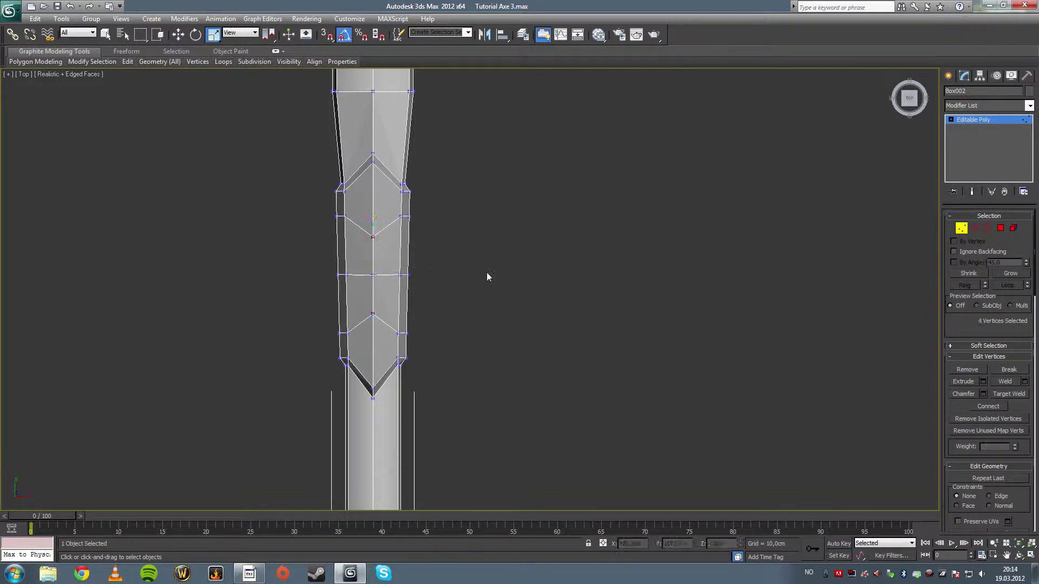
Select the 16 polygons between the two reversed V loops and bevel them by Local Normal, height 7.5 cm and outline -10.8 cm.
{"action": "key", "text": "4"}
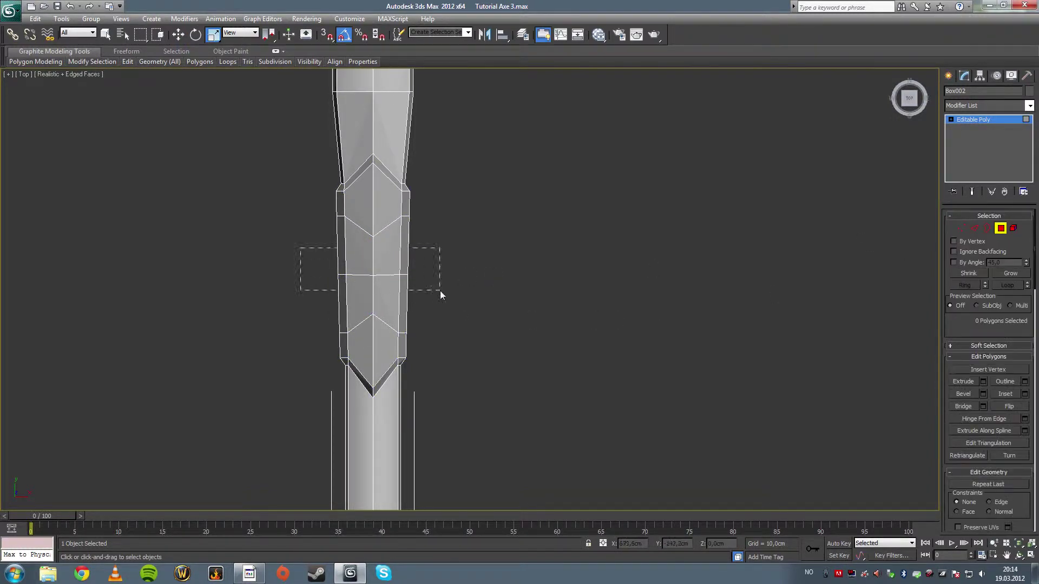
{"action": "left_click_drag", "start_coordinate": [440, 290], "coordinate": [440, 292]}
{"action": "key", "text": "q"}
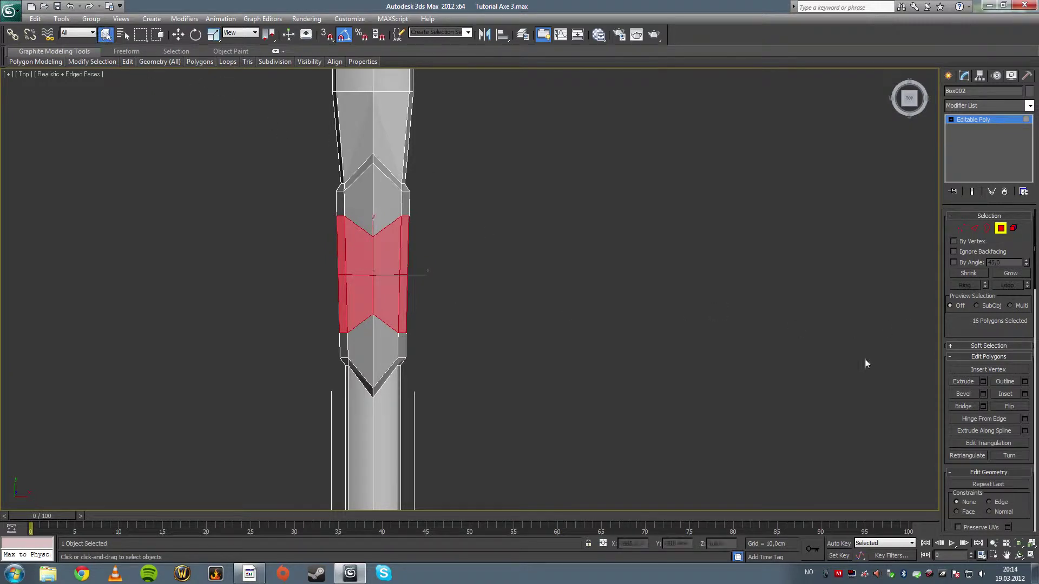
{"action": "left_click", "coordinate": [984, 394]}
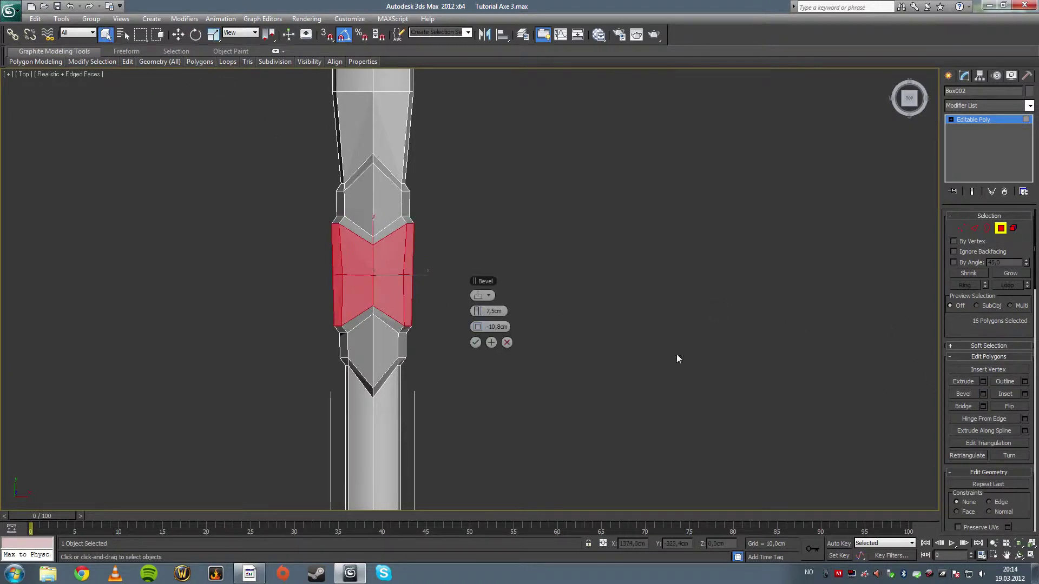
{"action": "key", "text": "alt+w"}
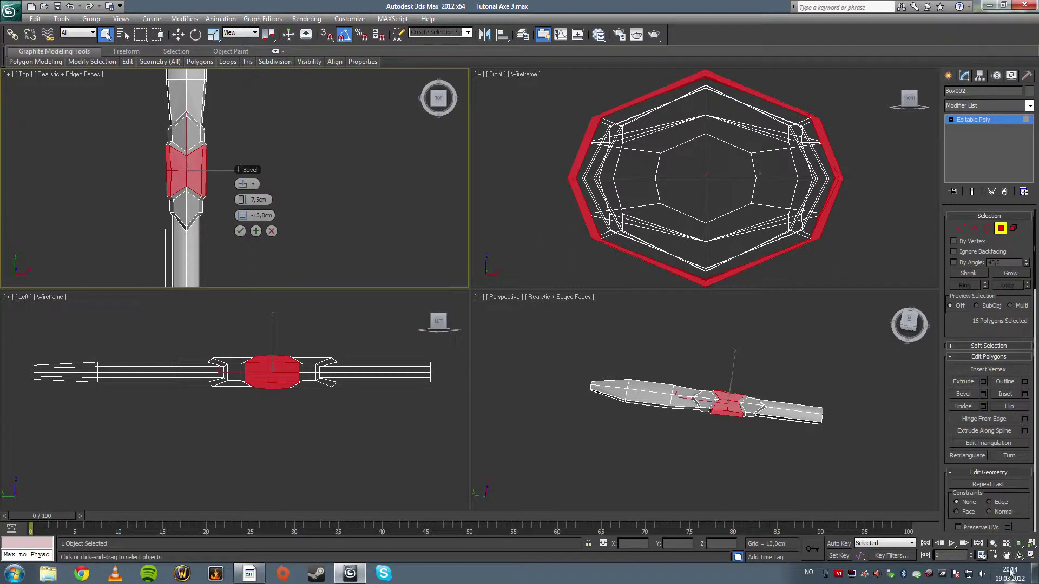
{"action": "left_click", "coordinate": [1019, 555]}
{"action": "left_click", "coordinate": [765, 456]}
{"action": "key", "text": "alt+w"}
{"action": "left_click_drag", "start_coordinate": [590, 309], "coordinate": [571, 295]}
{"action": "left_click", "coordinate": [475, 342]}
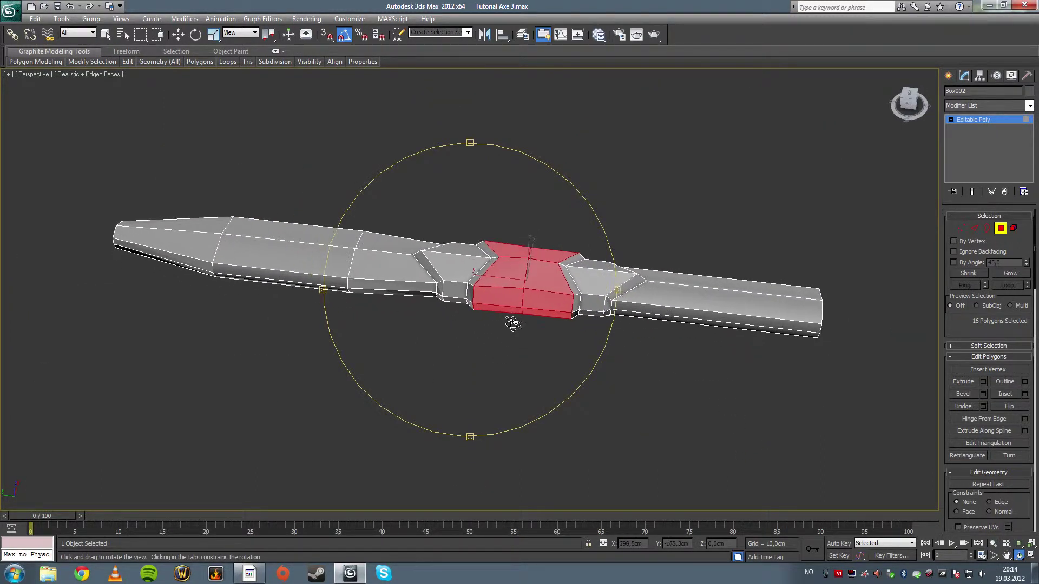
Select the edge loop around the middle of the newly beveled section and scale it inward along Z and X to form a waist.
{"action": "key", "text": "2"}
{"action": "key", "text": "shift+z"}
{"action": "key", "text": "shift+z"}
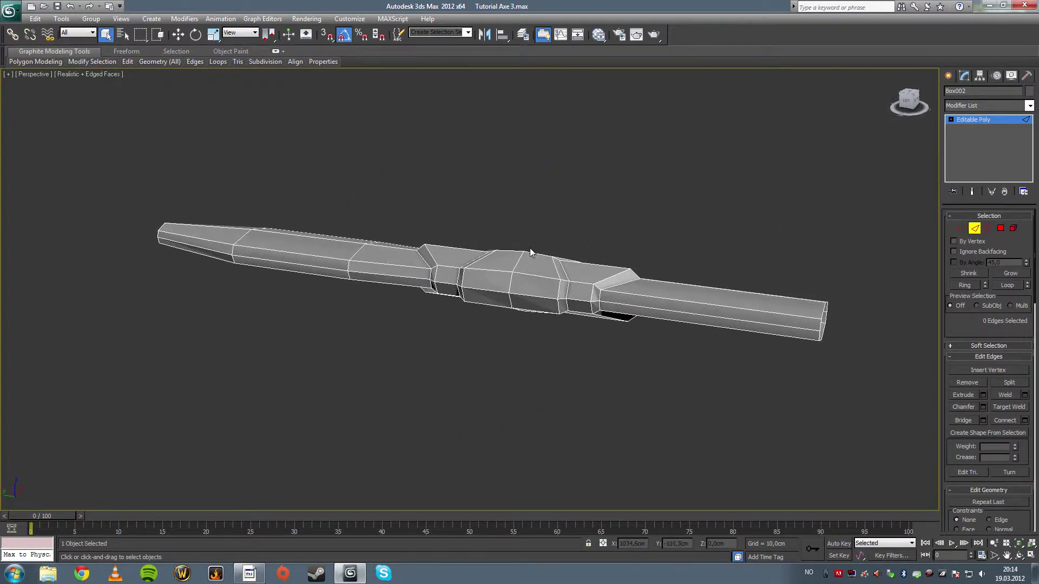
{"action": "left_click", "coordinate": [1008, 286]}
{"action": "middle_click_drag", "start_coordinate": [691, 216], "coordinate": [453, 152], "text": "alt"}
{"action": "left_click", "coordinate": [198, 38]}
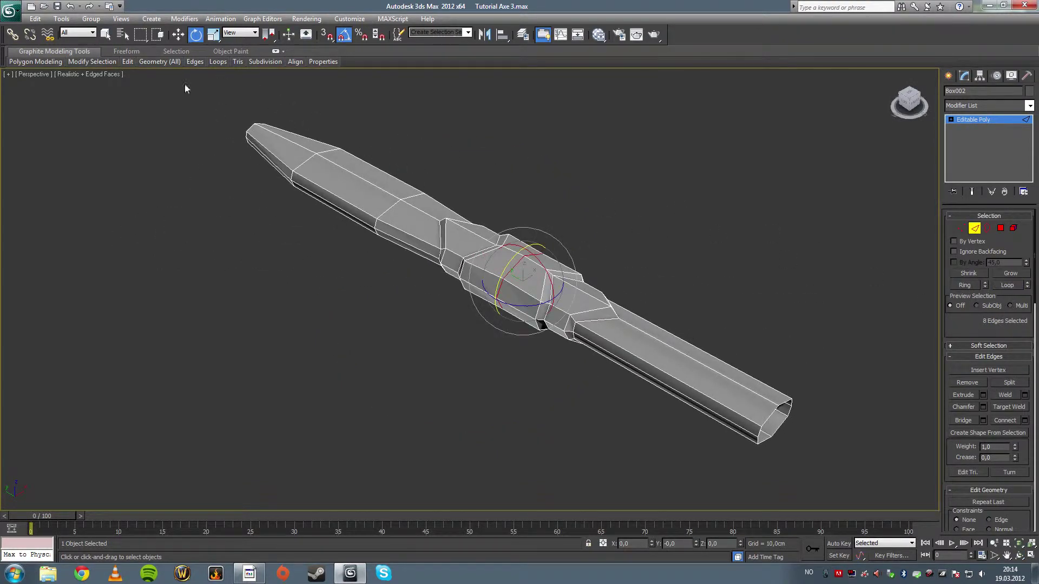
{"action": "left_click", "coordinate": [214, 37]}
{"action": "middle_click_drag", "start_coordinate": [541, 214], "coordinate": [556, 193], "text": "alt"}
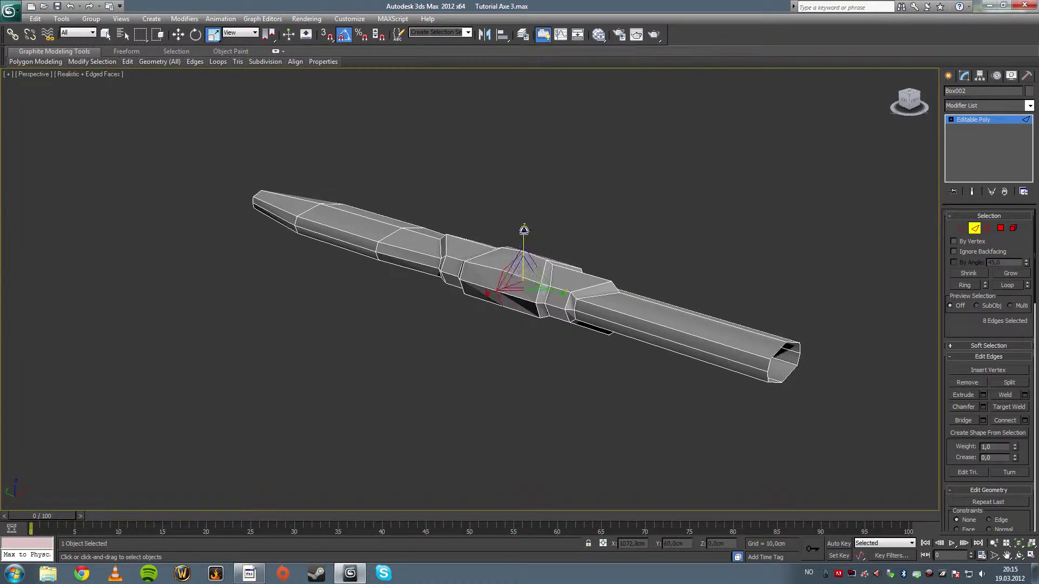
{"action": "left_click_drag", "start_coordinate": [524, 229], "coordinate": [524, 239]}
{"action": "middle_click_drag", "start_coordinate": [533, 237], "coordinate": [531, 280], "text": "alt"}
{"action": "left_click_drag", "start_coordinate": [486, 297], "coordinate": [488, 296]}
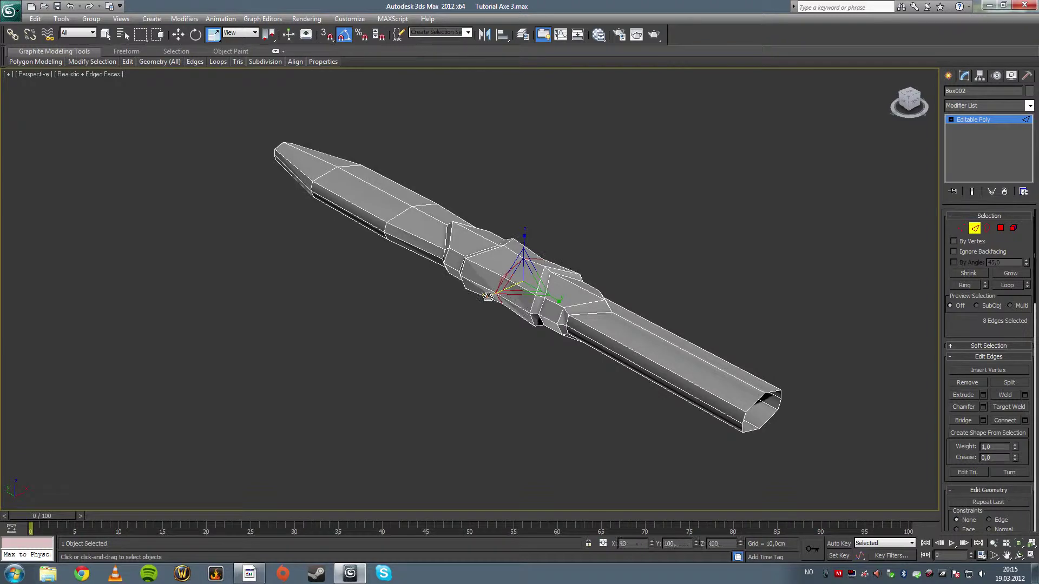
{"action": "left_click", "coordinate": [570, 220]}
{"action": "middle_click_drag", "start_coordinate": [572, 220], "coordinate": [636, 225], "text": "alt"}
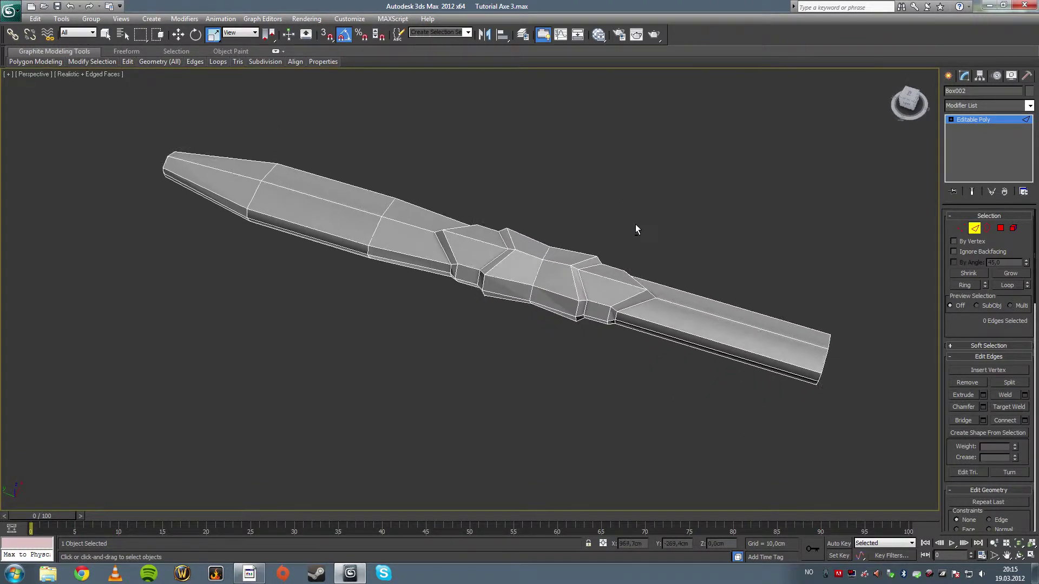
Leave edge editing, deselect the shaft, and unhide all the other axe parts.
{"action": "left_click", "coordinate": [975, 228]}
{"action": "left_click", "coordinate": [918, 231]}
{"action": "right_click", "coordinate": [665, 230]}
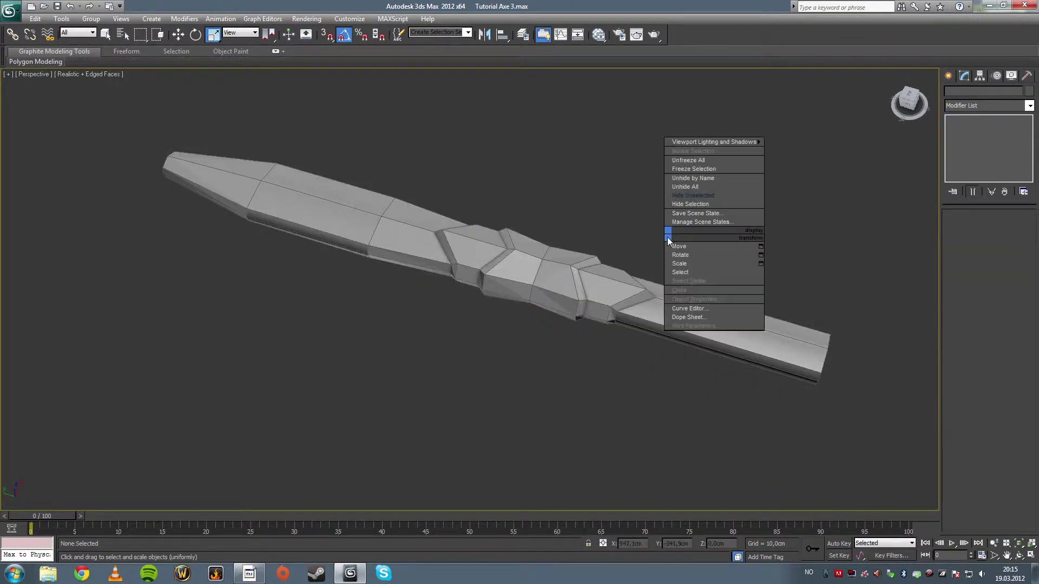
{"action": "left_click", "coordinate": [689, 194]}
{"action": "middle_click_drag", "start_coordinate": [692, 188], "coordinate": [571, 218], "text": "alt"}
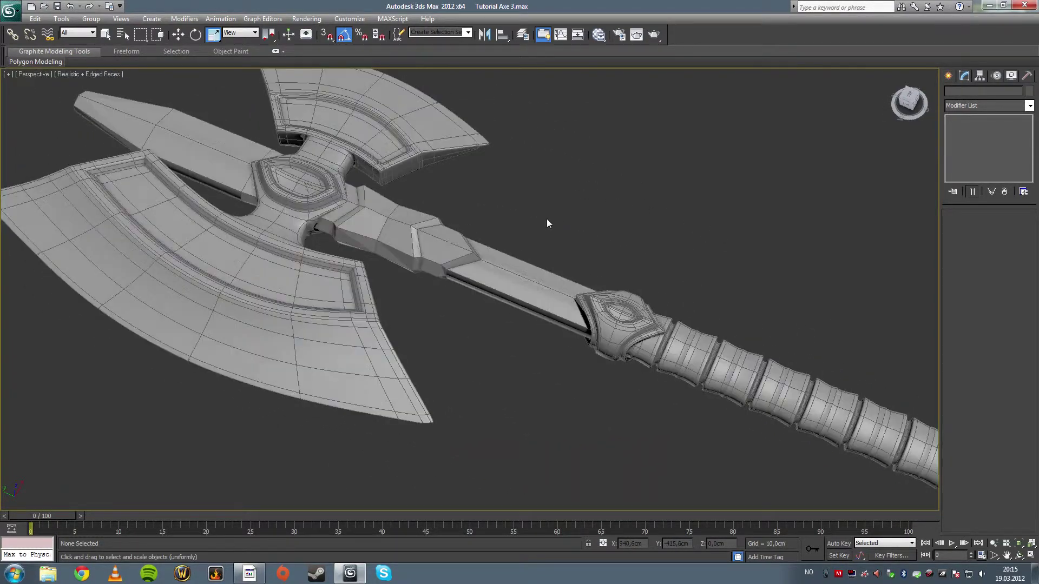
Display the Perspective view in wireframe, check the shaft's vertices against the surrounding parts, and select the Axe Head object.
{"action": "left_click", "coordinate": [407, 230]}
{"action": "key", "text": "F3"}
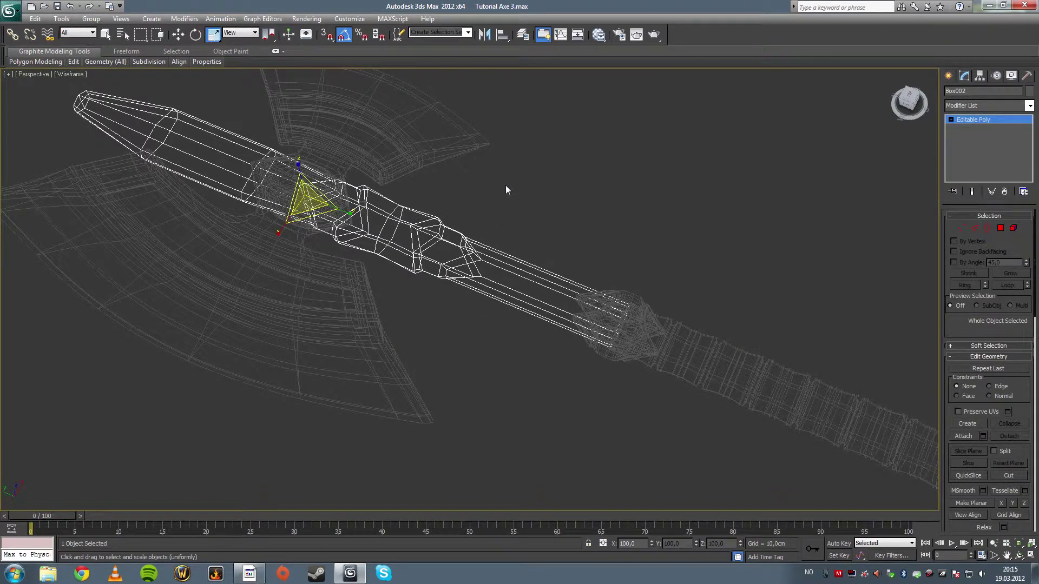
{"action": "middle_click_drag", "start_coordinate": [507, 189], "coordinate": [853, 194], "text": "alt"}
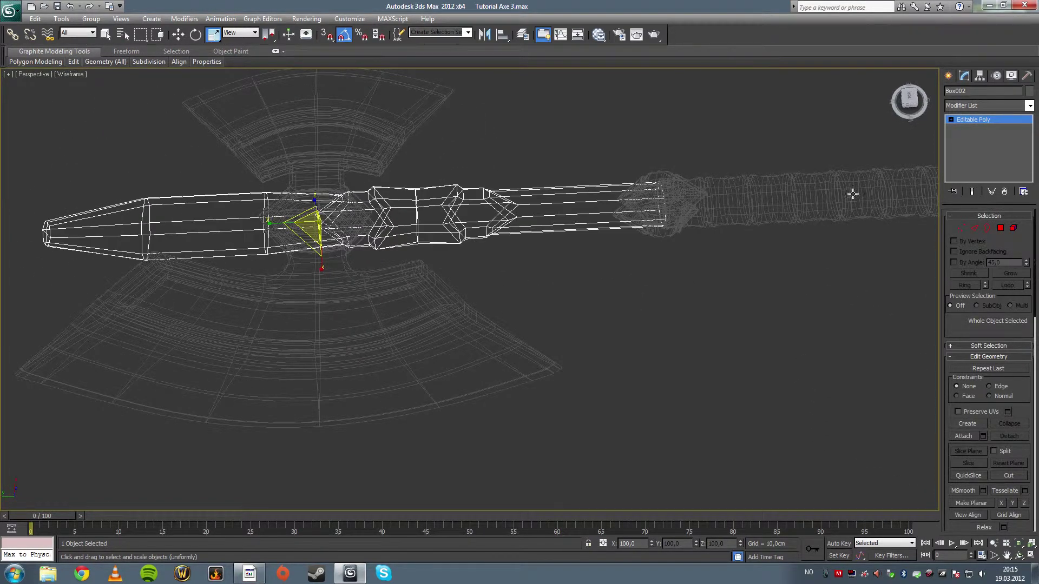
{"action": "left_click", "coordinate": [961, 228]}
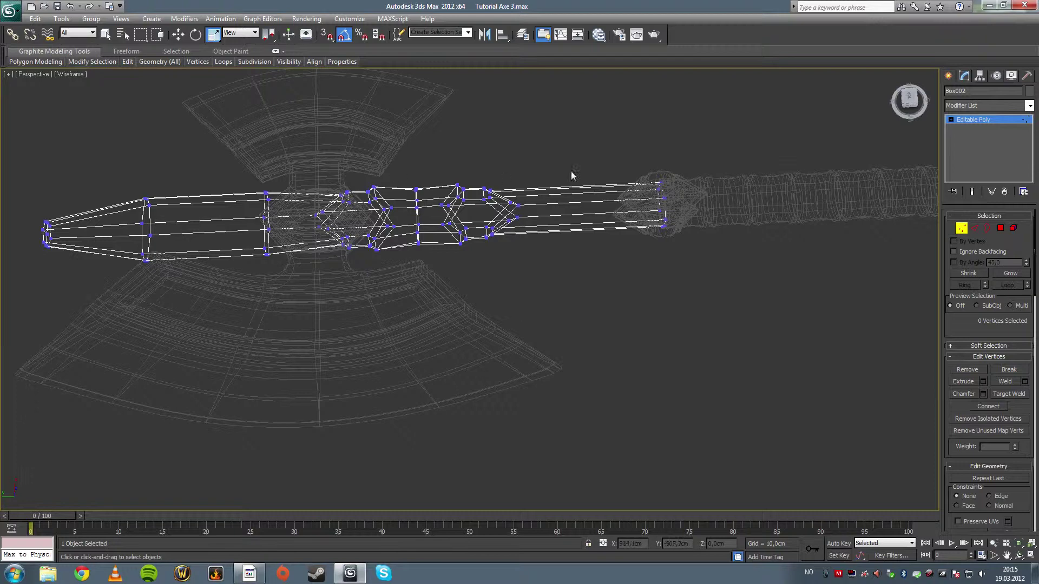
{"action": "left_click", "coordinate": [961, 228]}
{"action": "left_click", "coordinate": [556, 102]}
{"action": "middle_click_drag", "start_coordinate": [371, 157], "coordinate": [433, 148]}
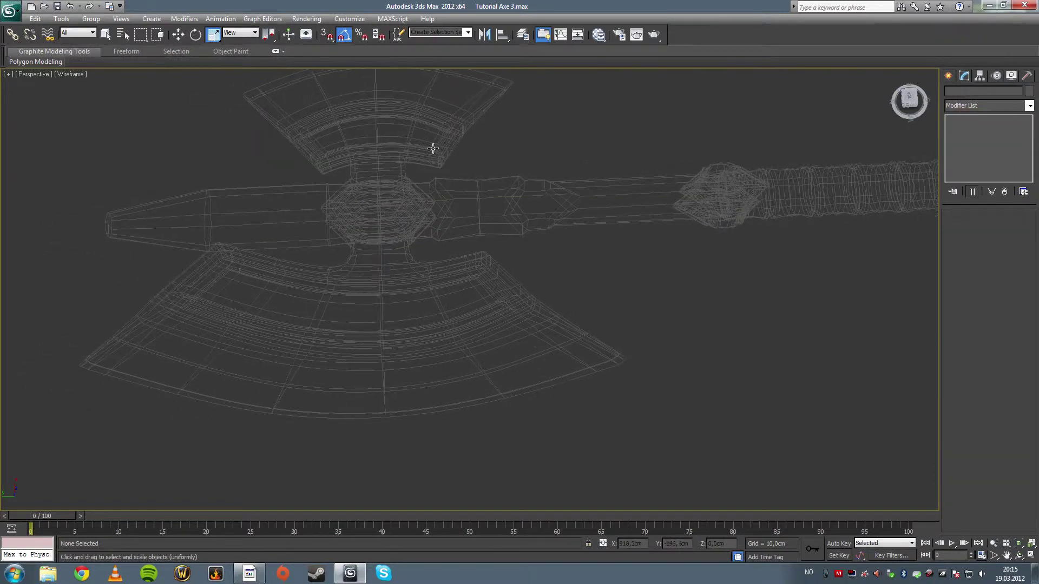
{"action": "left_click", "coordinate": [418, 157]}
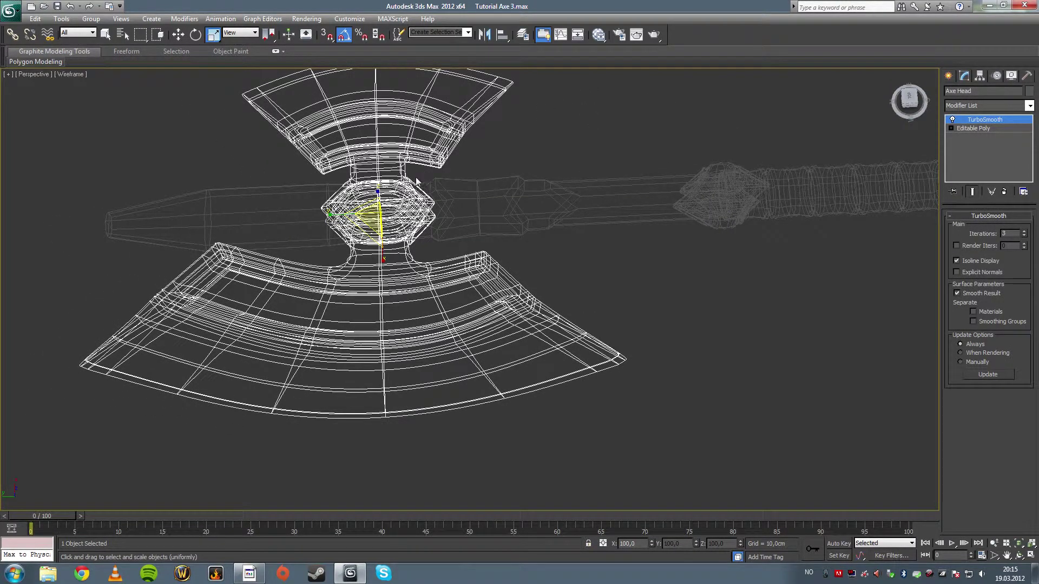
Display the Perspective view shaded and move the Axe Head about 197 cm along Y toward the shaft's pointed tip.
{"action": "key", "text": "r"}
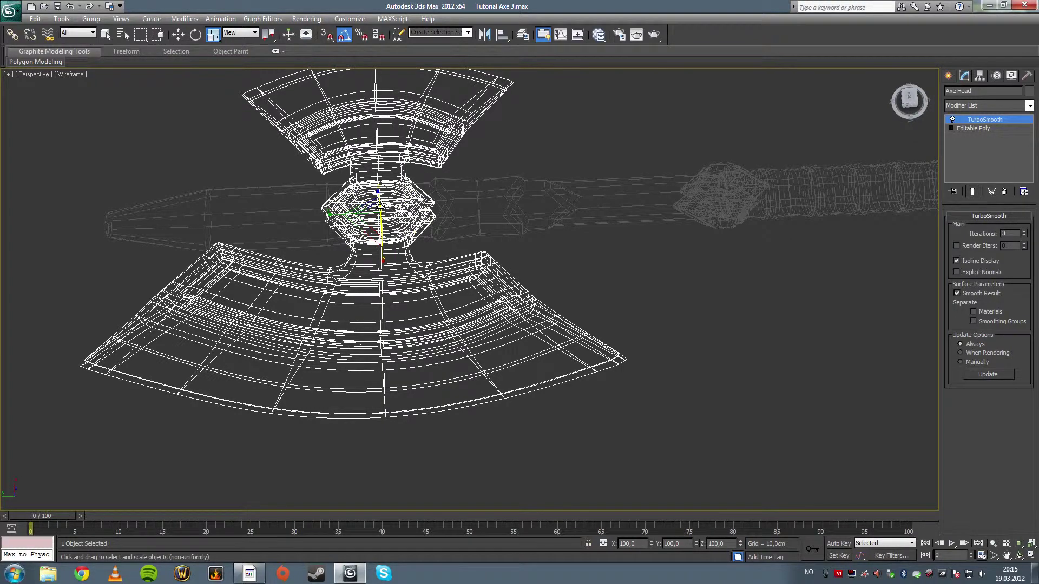
{"action": "key", "text": "w"}
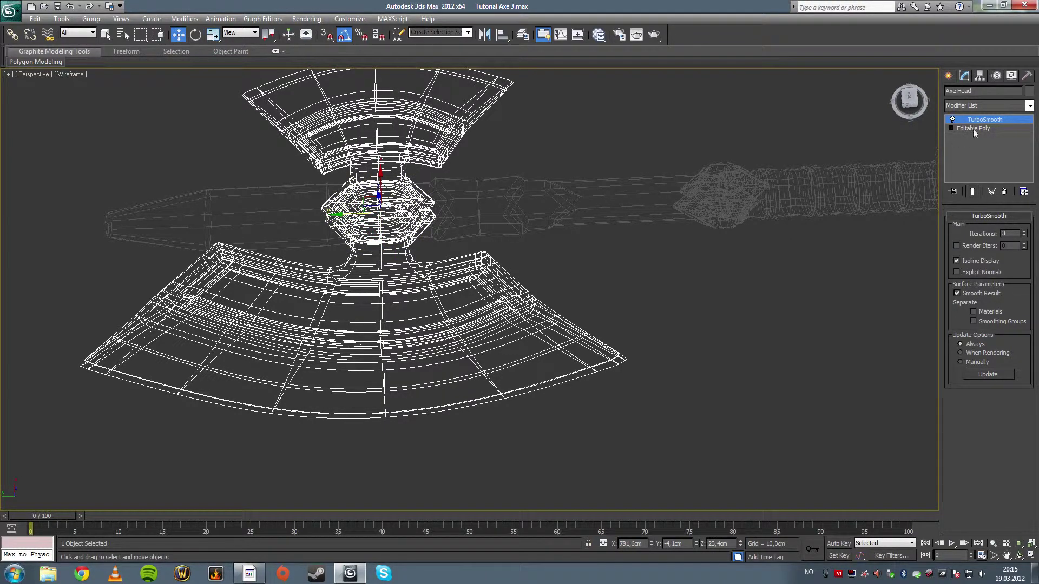
{"action": "key", "text": "F3"}
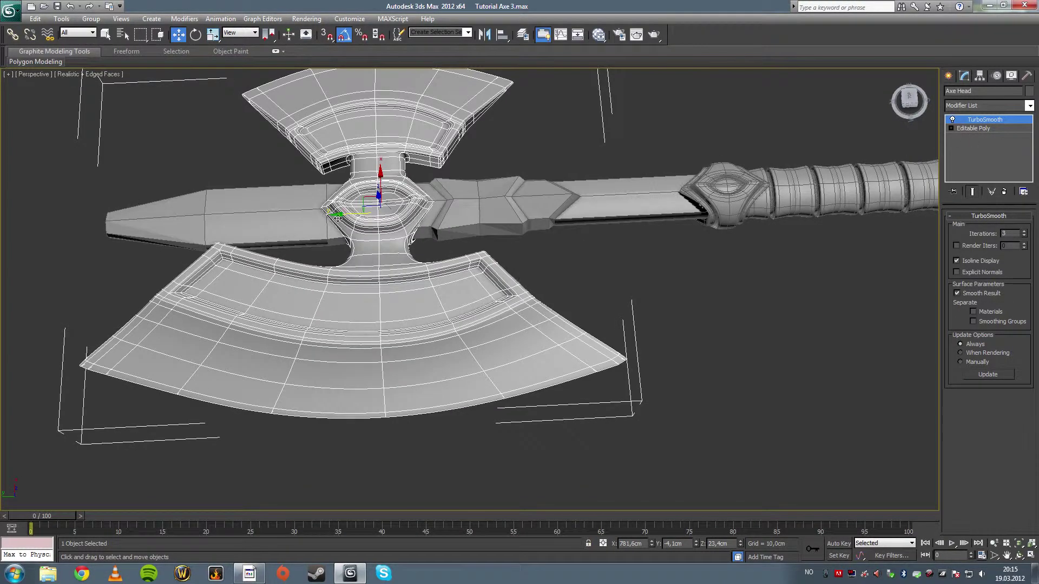
{"action": "left_click_drag", "start_coordinate": [337, 217], "coordinate": [230, 219]}
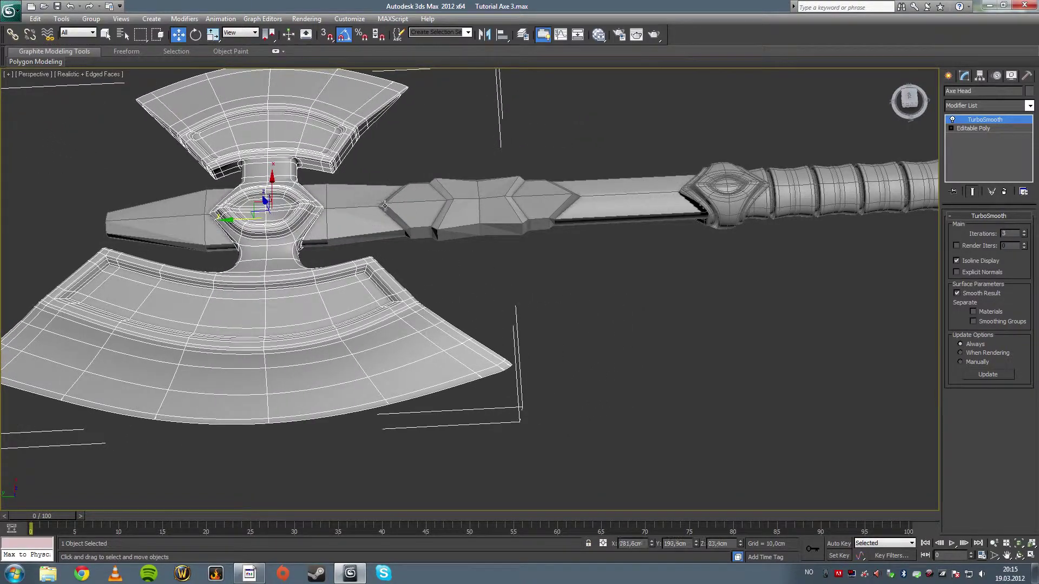
{"action": "left_click", "coordinate": [975, 129]}
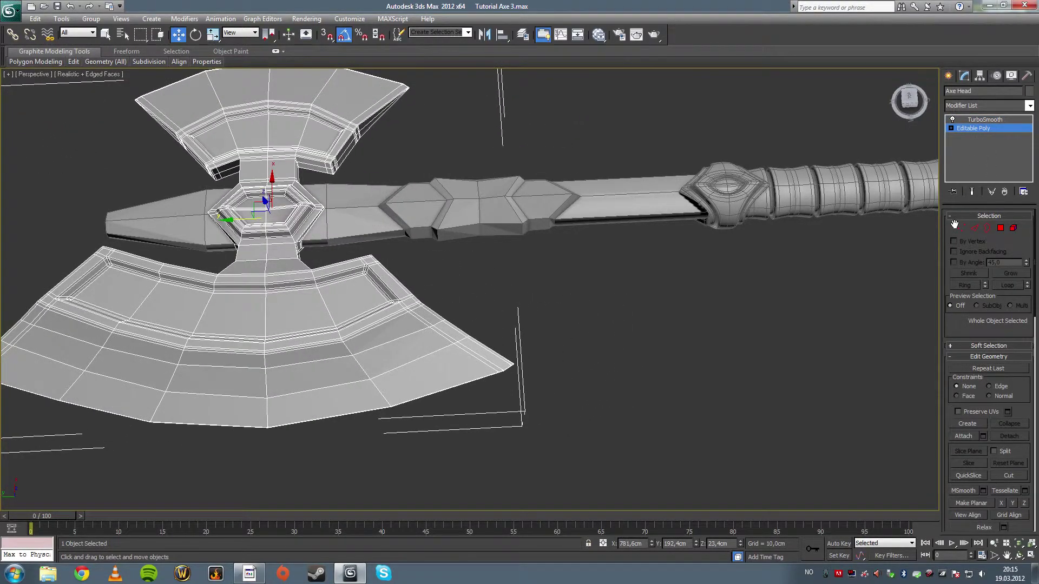
{"action": "key", "text": "1"}
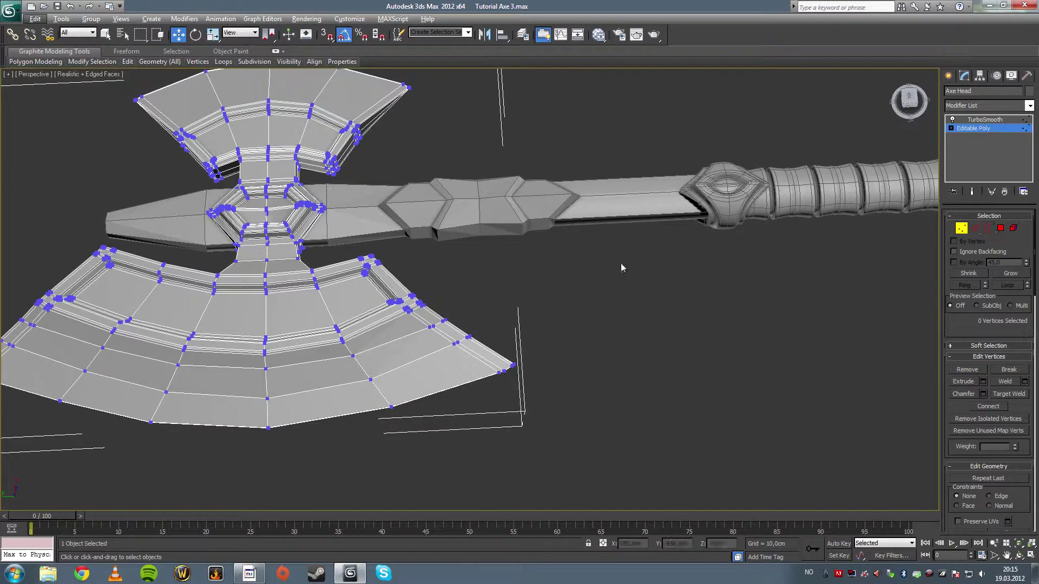
{"action": "left_click", "coordinate": [959, 229]}
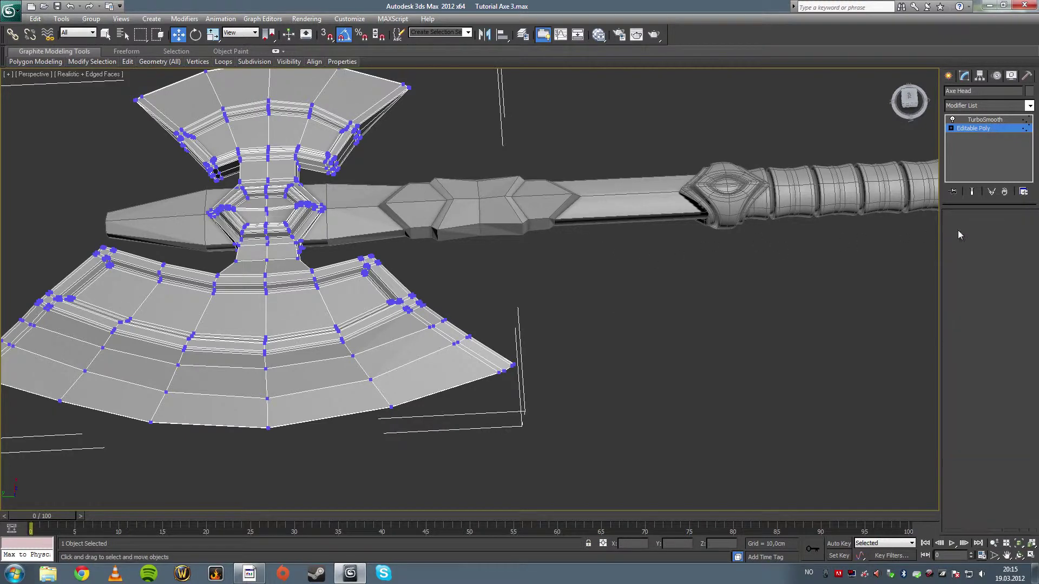
Select the shaft and move the 32 vertices of the V band nearest the grip about 129 cm along Y toward the grip.
{"action": "left_click", "coordinate": [569, 151]}
{"action": "left_click", "coordinate": [570, 189]}
{"action": "middle_click_drag", "start_coordinate": [608, 154], "coordinate": [904, 224], "text": "alt"}
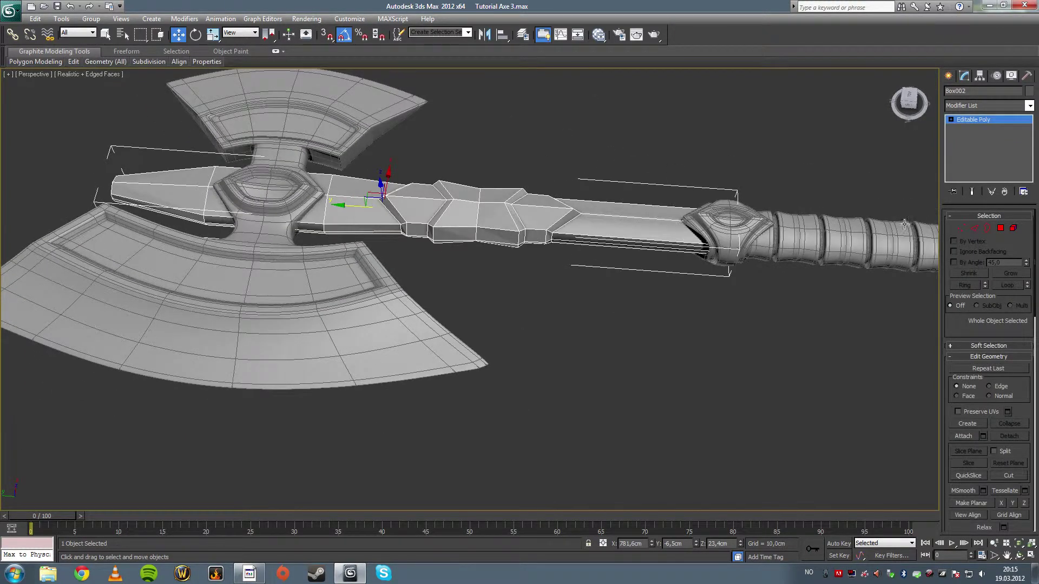
{"action": "left_click", "coordinate": [960, 230]}
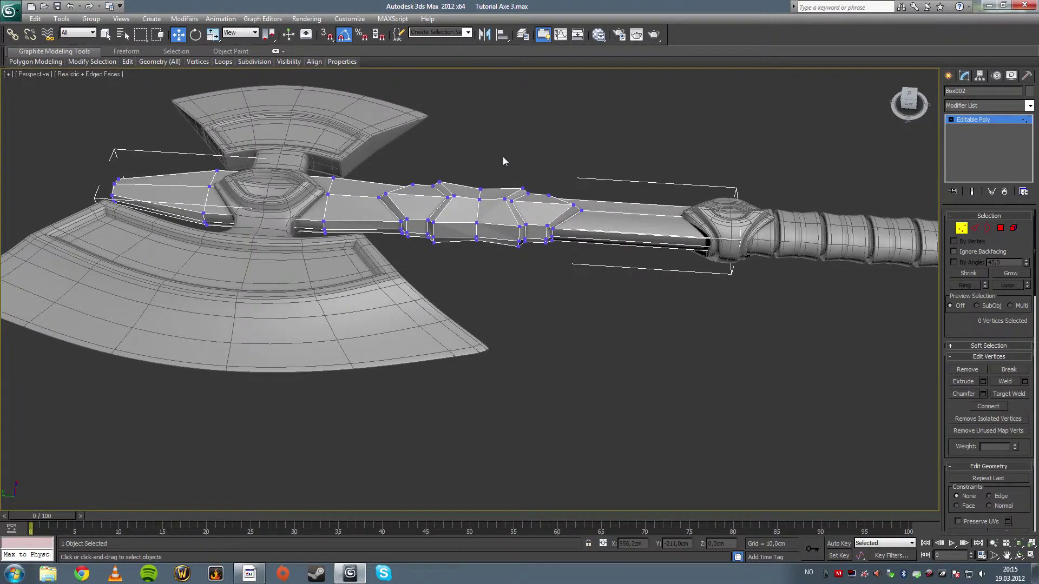
{"action": "key", "text": "F3"}
{"action": "left_click_drag", "start_coordinate": [495, 160], "coordinate": [594, 277]}
{"action": "key", "text": "F3"}
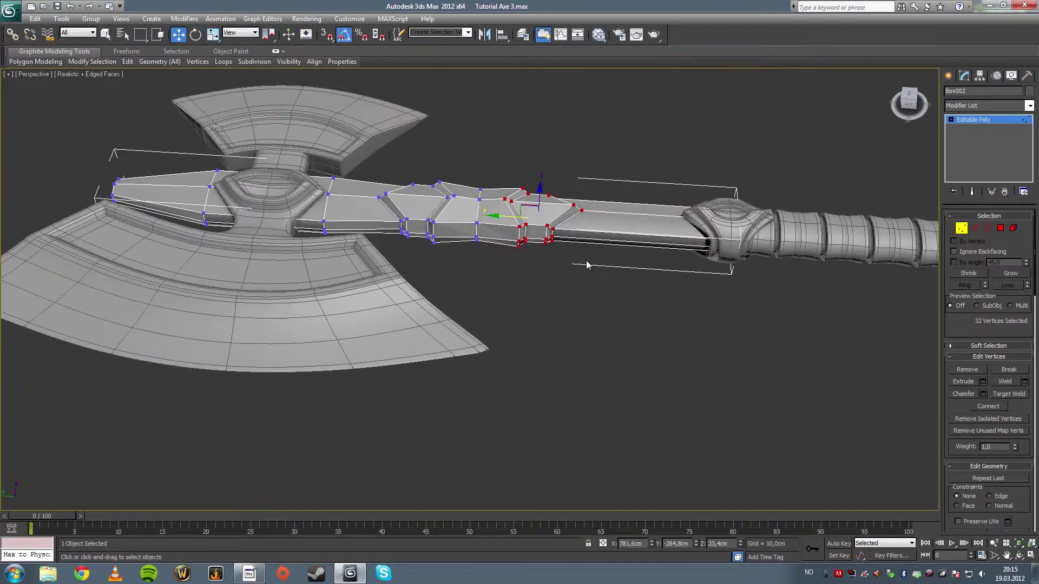
{"action": "left_click_drag", "start_coordinate": [507, 216], "coordinate": [578, 218]}
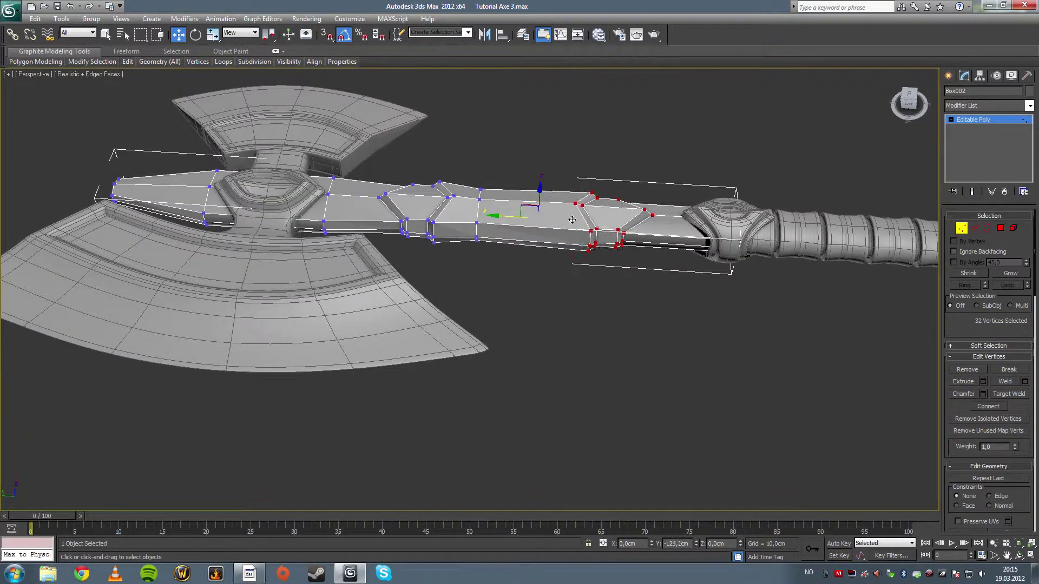
Move the shaft's middle vertex loop along Y to midway between the two V bands, then leave vertex editing and deselect the shaft.
{"action": "left_click", "coordinate": [503, 241]}
{"action": "key", "text": "F3"}
{"action": "left_click_drag", "start_coordinate": [470, 177], "coordinate": [491, 221]}
{"action": "key", "text": "F3"}
{"action": "left_click", "coordinate": [515, 148]}
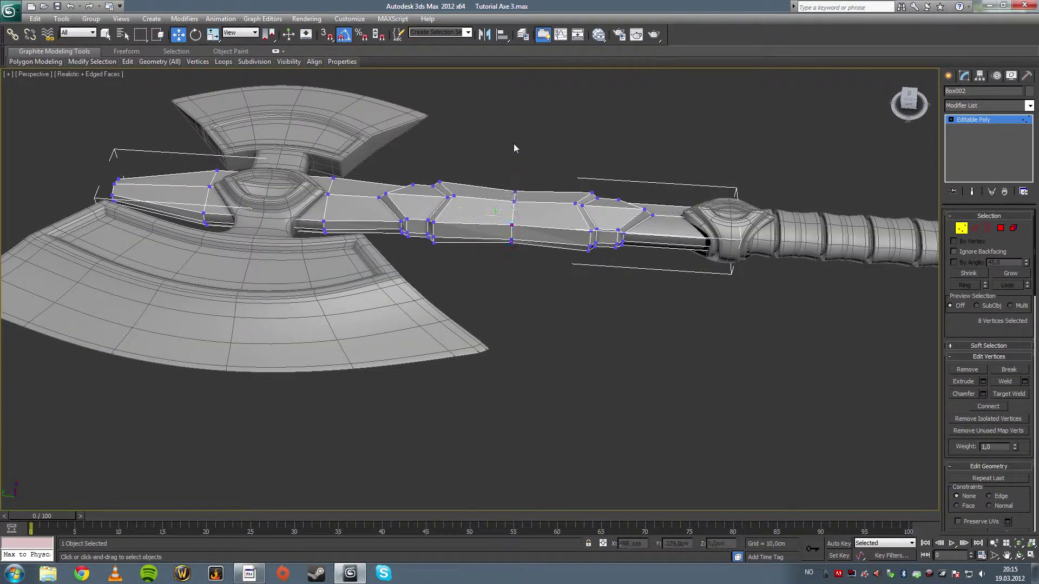
{"action": "middle_click_drag", "start_coordinate": [427, 245], "coordinate": [502, 241], "text": "alt"}
{"action": "left_click", "coordinate": [961, 229]}
{"action": "left_click", "coordinate": [750, 256]}
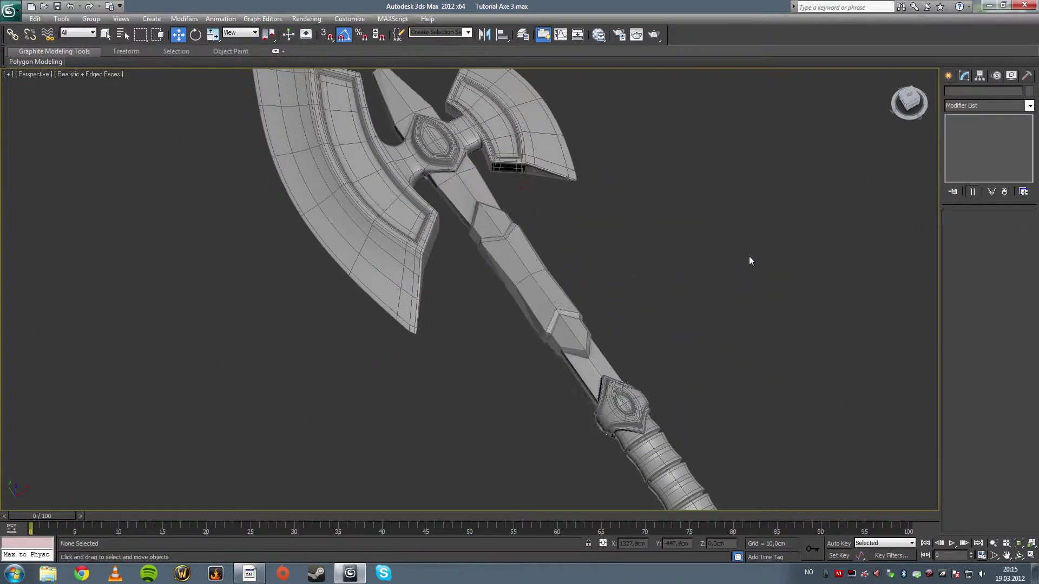
Examine the whole axe from several angles, finishing with a close look at the axe head and the shaft's tip.
{"action": "scroll", "coordinate": [699, 271], "scroll_direction": "down", "scroll_amount": 4}
{"action": "middle_click_drag", "start_coordinate": [690, 275], "coordinate": [633, 303], "text": "alt"}
{"action": "middle_click_drag", "start_coordinate": [572, 330], "coordinate": [623, 345], "text": "alt"}
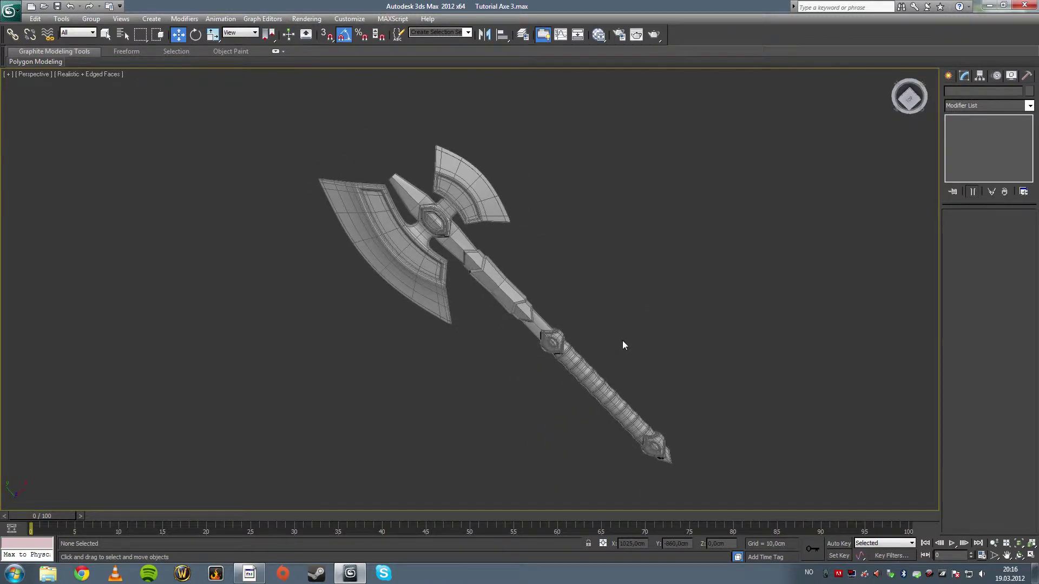
{"action": "middle_click_drag", "start_coordinate": [557, 308], "coordinate": [627, 250], "text": "alt"}
{"action": "scroll", "coordinate": [494, 287], "scroll_direction": "up", "scroll_amount": 5}
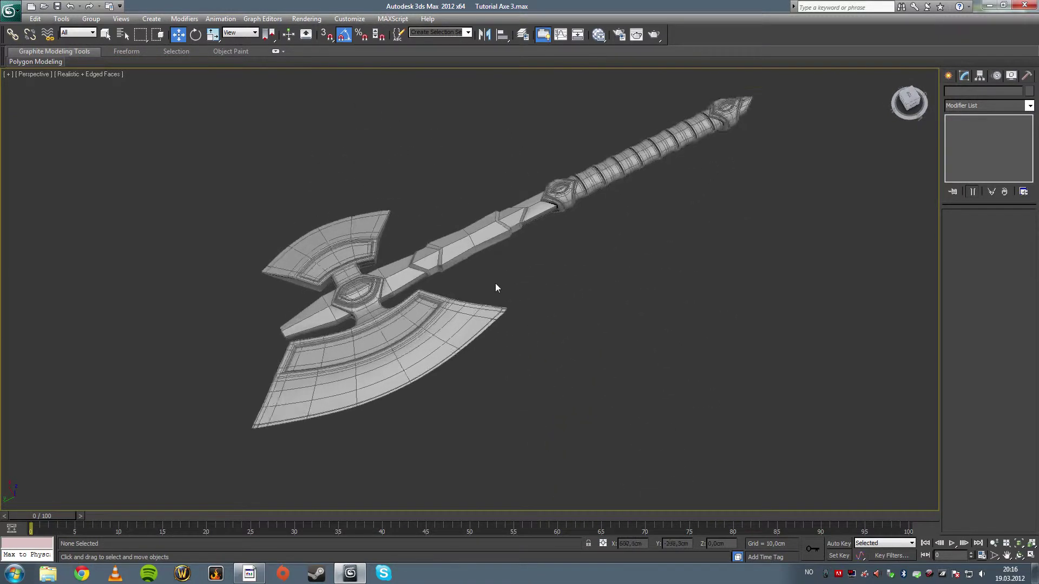
{"action": "middle_click_drag", "start_coordinate": [459, 275], "coordinate": [428, 271], "text": "alt"}
{"action": "scroll", "coordinate": [406, 268], "scroll_direction": "up", "scroll_amount": 3}
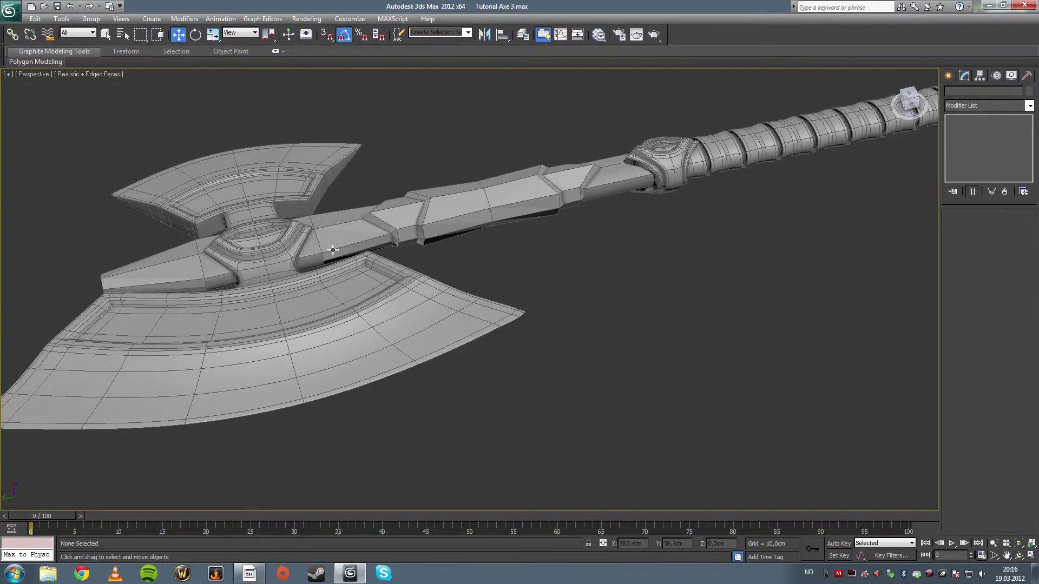
{"action": "middle_click_drag", "start_coordinate": [334, 249], "coordinate": [504, 262], "text": "alt"}
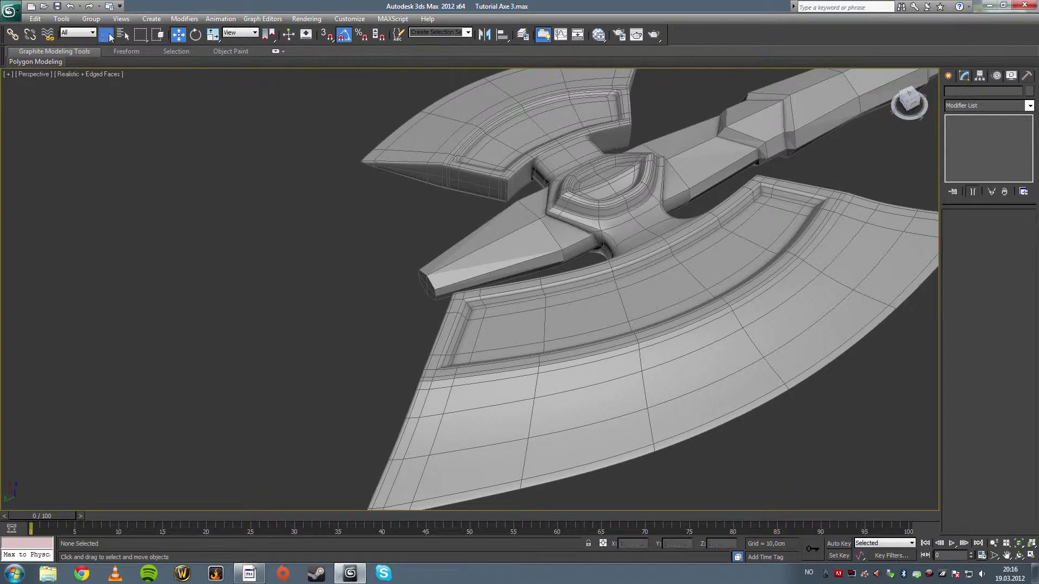
Connect the ring of lengthwise edges on the shaft's tip section with 1 segment, pinch 0 and slide 86.
{"action": "key", "text": "q"}
{"action": "left_click", "coordinate": [470, 239]}
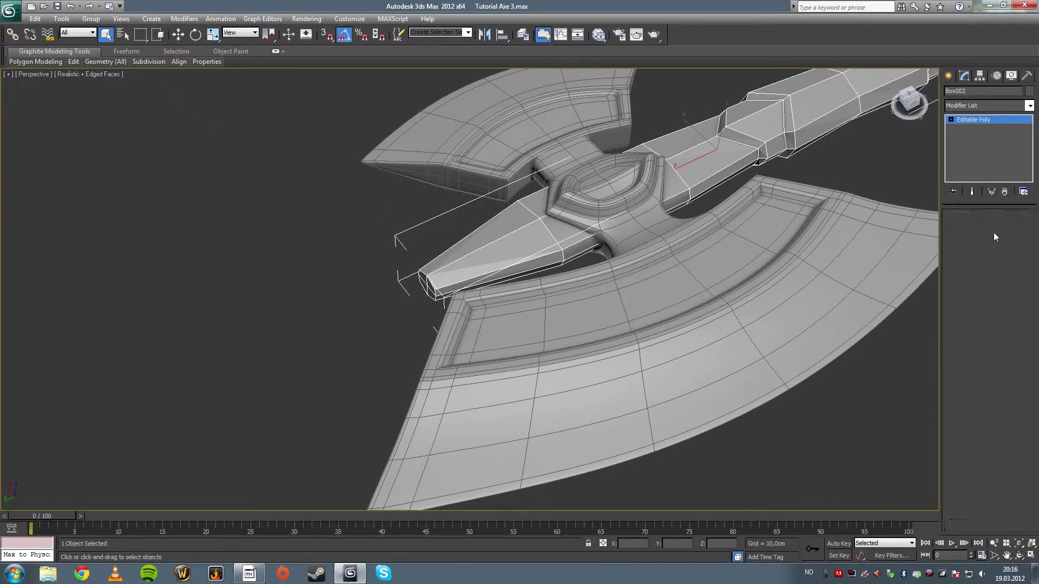
{"action": "left_click", "coordinate": [1001, 228]}
{"action": "scroll", "coordinate": [526, 296], "scroll_direction": "up", "scroll_amount": 4}
{"action": "middle_click_drag", "start_coordinate": [529, 270], "coordinate": [584, 325], "text": "alt"}
{"action": "left_click", "coordinate": [974, 228]}
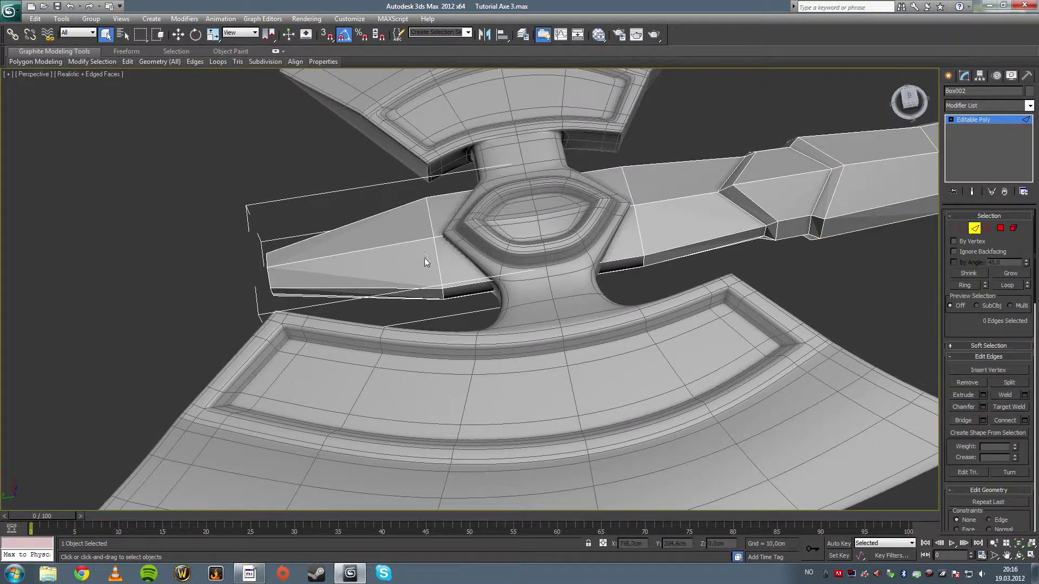
{"action": "left_click", "coordinate": [403, 243]}
{"action": "left_click", "coordinate": [964, 286]}
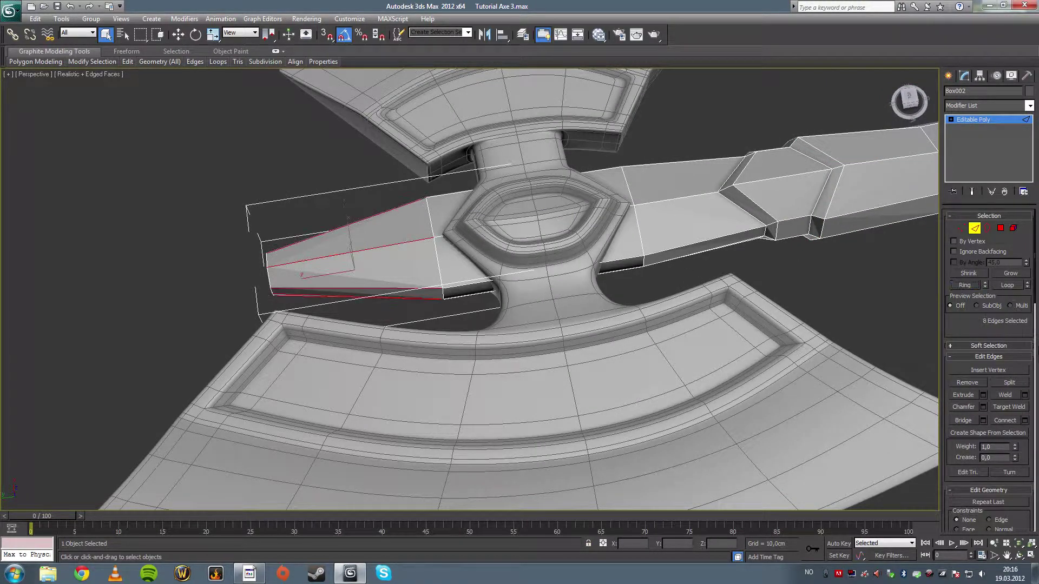
{"action": "left_click", "coordinate": [1025, 420]}
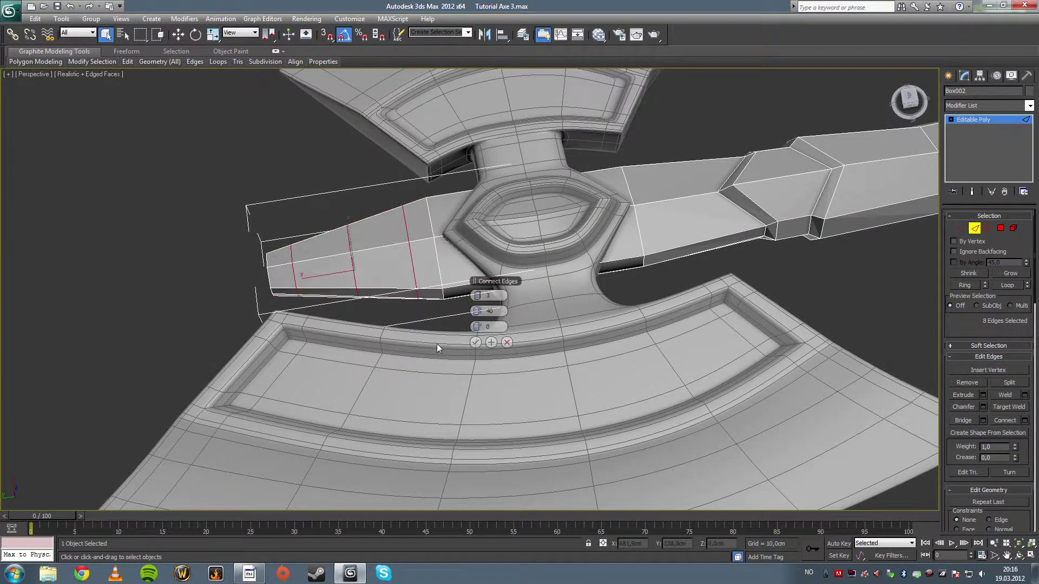
{"action": "left_click", "coordinate": [474, 296]}
{"action": "left_click", "coordinate": [473, 296]}
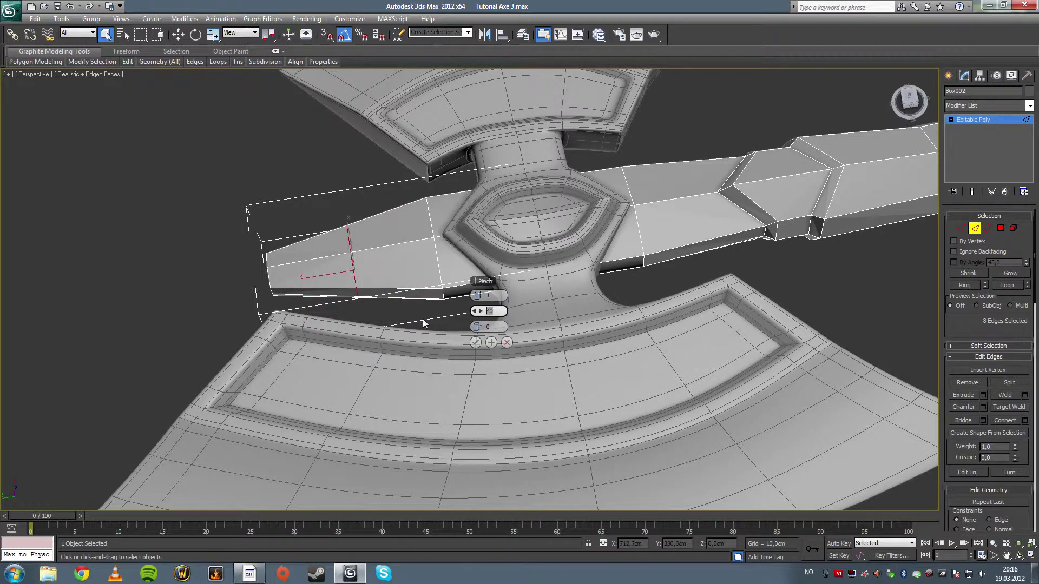
{"action": "left_click_drag", "start_coordinate": [476, 327], "coordinate": [664, 315]}
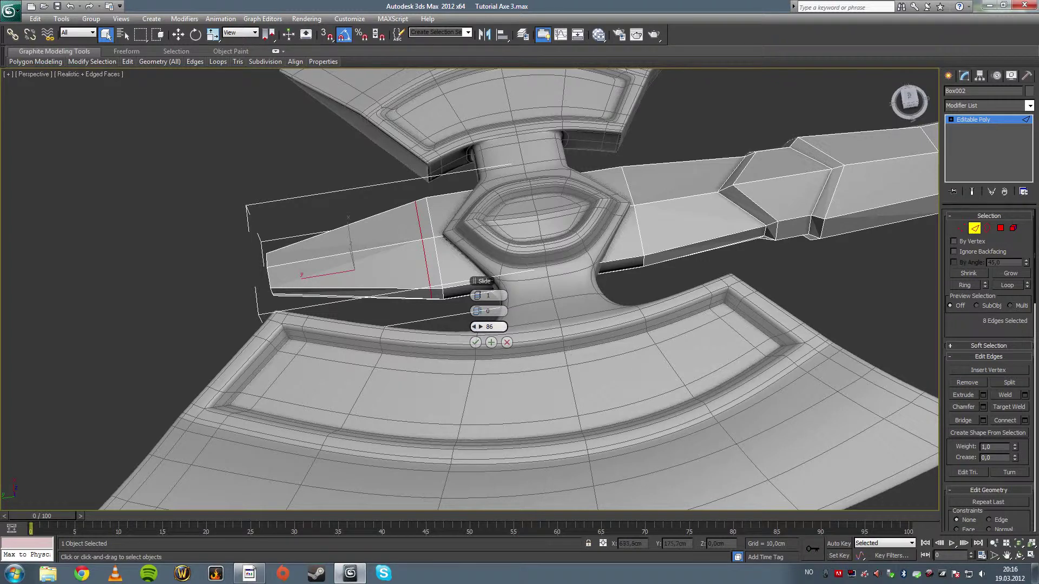
{"action": "left_click", "coordinate": [475, 342]}
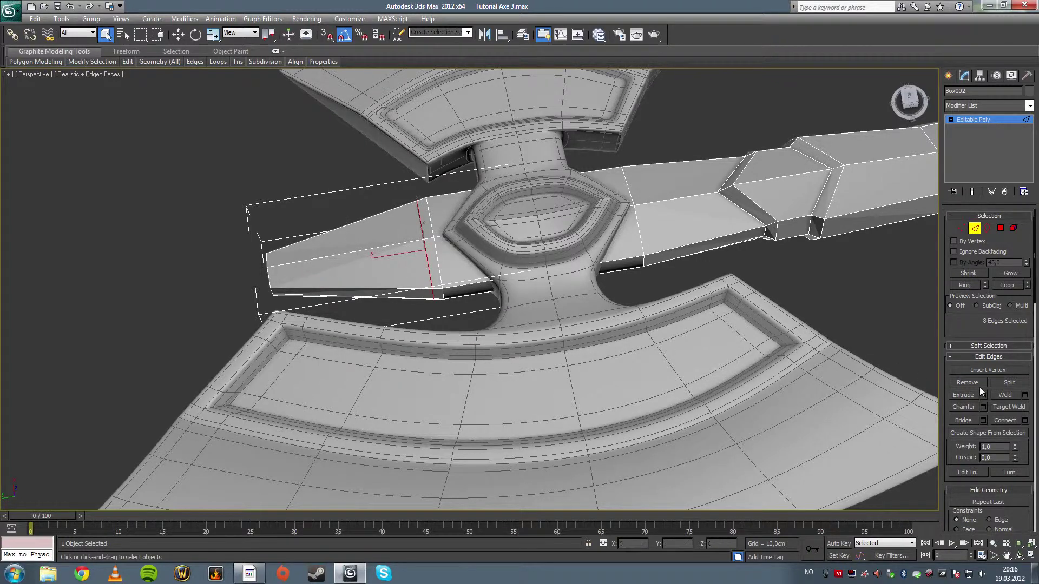
Chamfer the new edge loop near the axe head by 1.7 cm with 1 segment.
{"action": "left_click", "coordinate": [983, 407]}
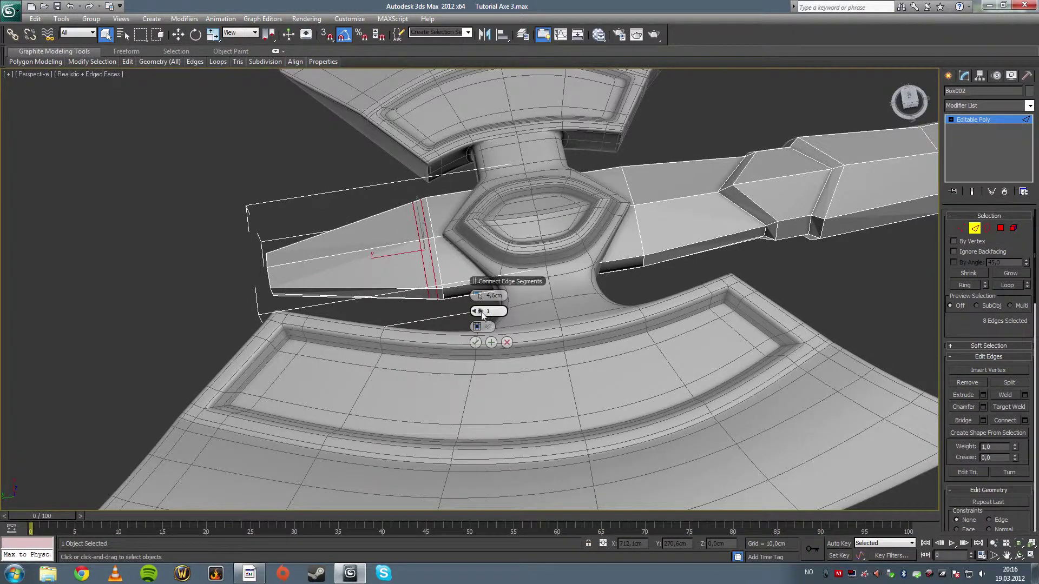
{"action": "left_click_drag", "start_coordinate": [476, 295], "coordinate": [460, 296]}
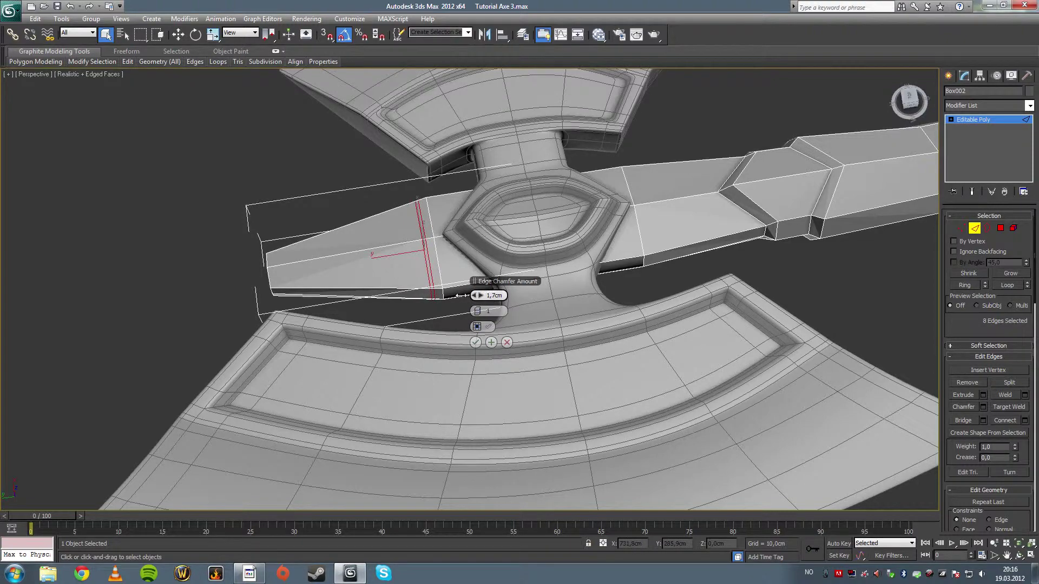
{"action": "left_click", "coordinate": [472, 341]}
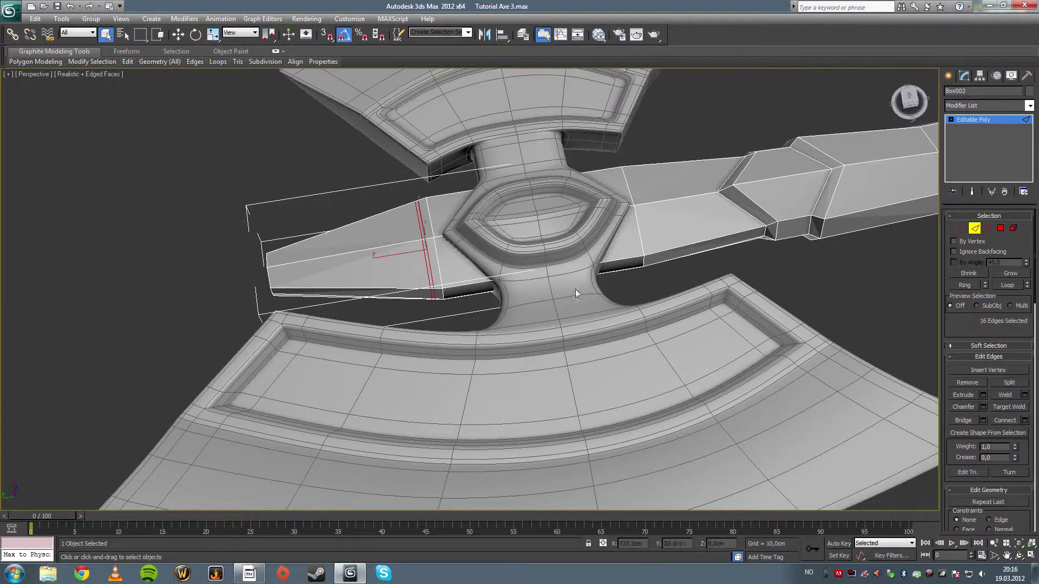
Select the chamfered edge loop on the tip side and scale it outward along X and Z to form a raised step.
{"action": "left_click", "coordinate": [428, 280]}
{"action": "middle_click_drag", "start_coordinate": [429, 281], "coordinate": [417, 238], "text": "alt"}
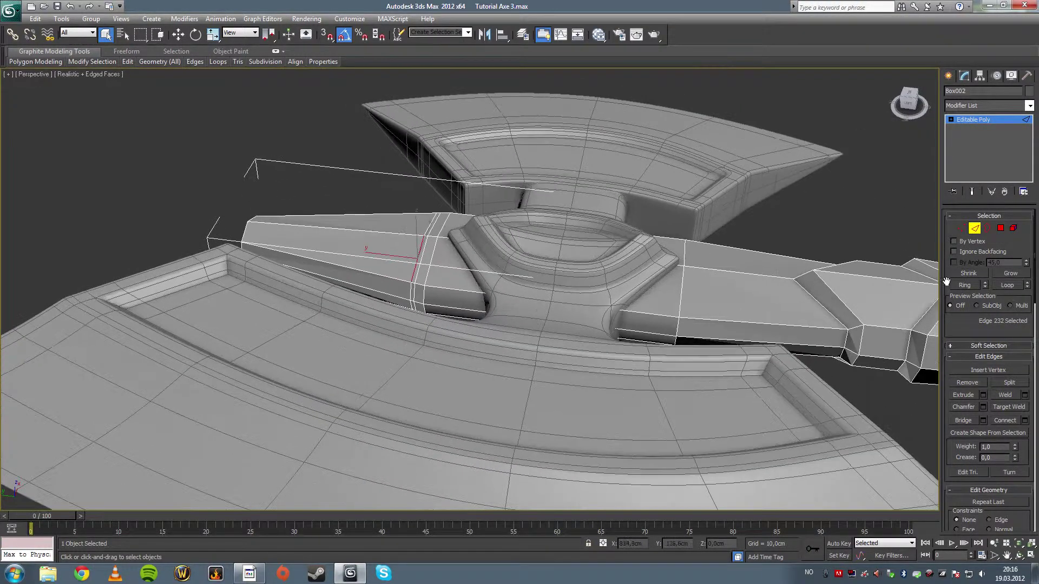
{"action": "left_click", "coordinate": [1008, 285]}
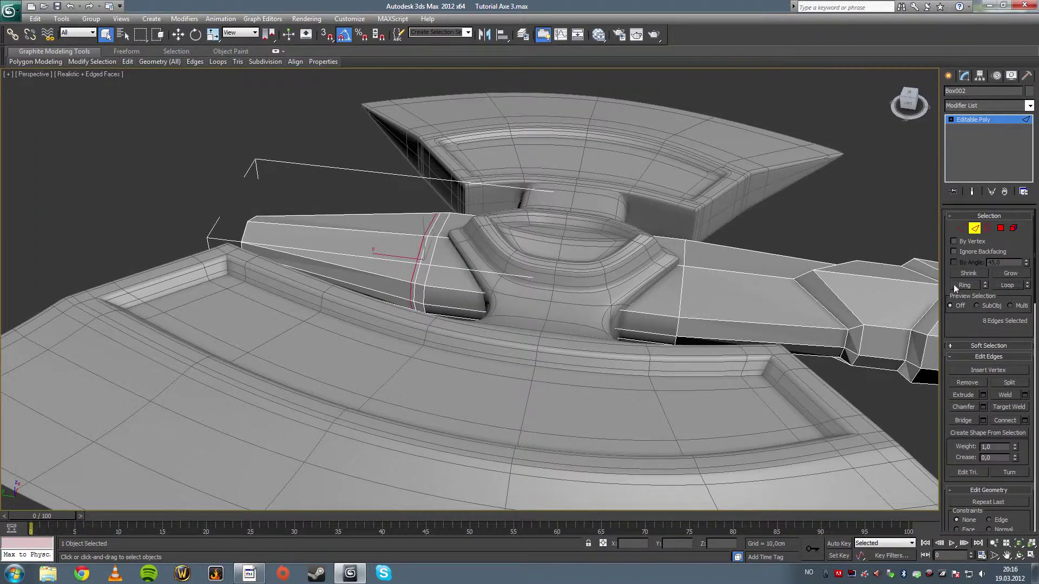
{"action": "left_click", "coordinate": [214, 35]}
{"action": "middle_click_drag", "start_coordinate": [411, 173], "coordinate": [430, 255], "text": "alt"}
{"action": "left_click_drag", "start_coordinate": [427, 259], "coordinate": [431, 251]}
{"action": "middle_click_drag", "start_coordinate": [432, 251], "coordinate": [485, 271], "text": "alt"}
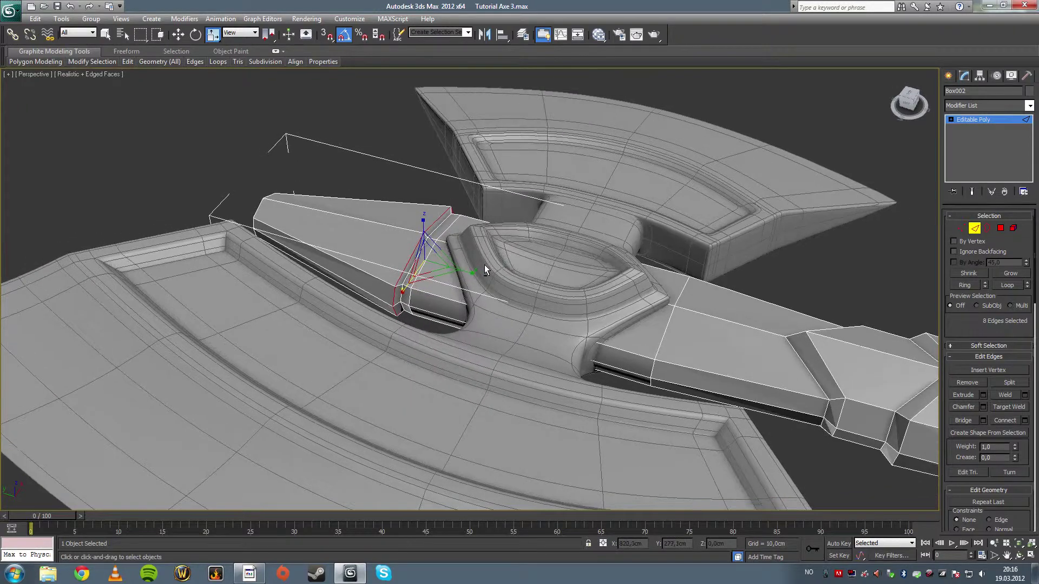
Move the raised loop along Y toward the tip to about 326 cm, scale it slightly further outward, and deselect it.
{"action": "left_click", "coordinate": [178, 35]}
{"action": "left_click_drag", "start_coordinate": [400, 255], "coordinate": [394, 245]}
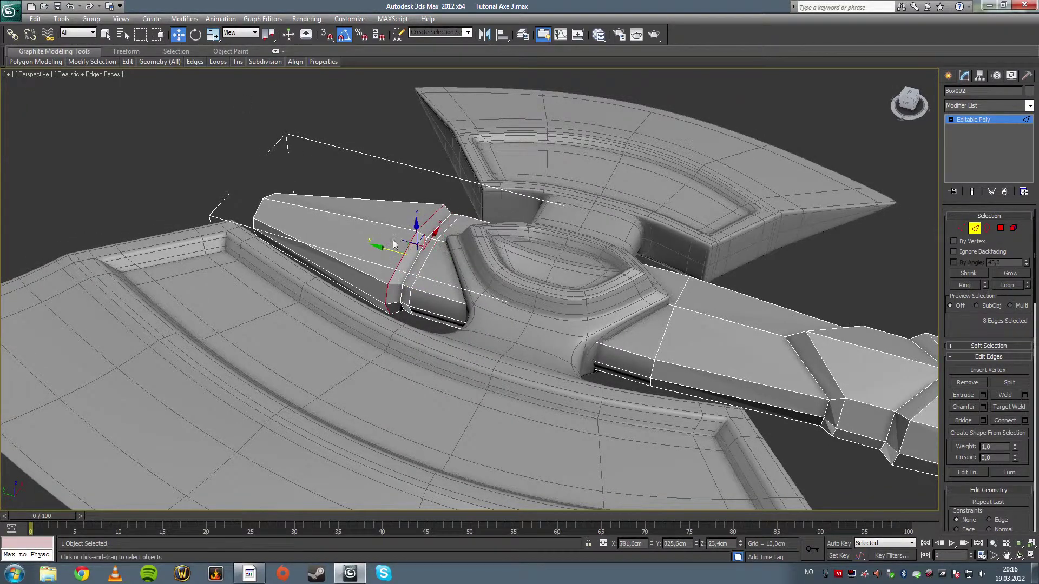
{"action": "left_click", "coordinate": [212, 34]}
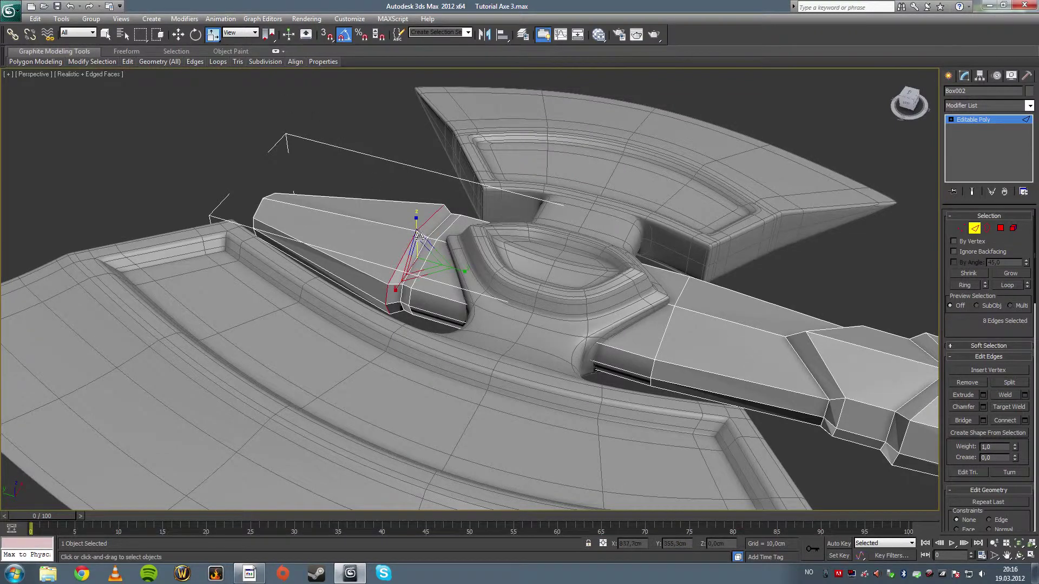
{"action": "left_click_drag", "start_coordinate": [421, 257], "coordinate": [421, 263]}
{"action": "left_click", "coordinate": [379, 161]}
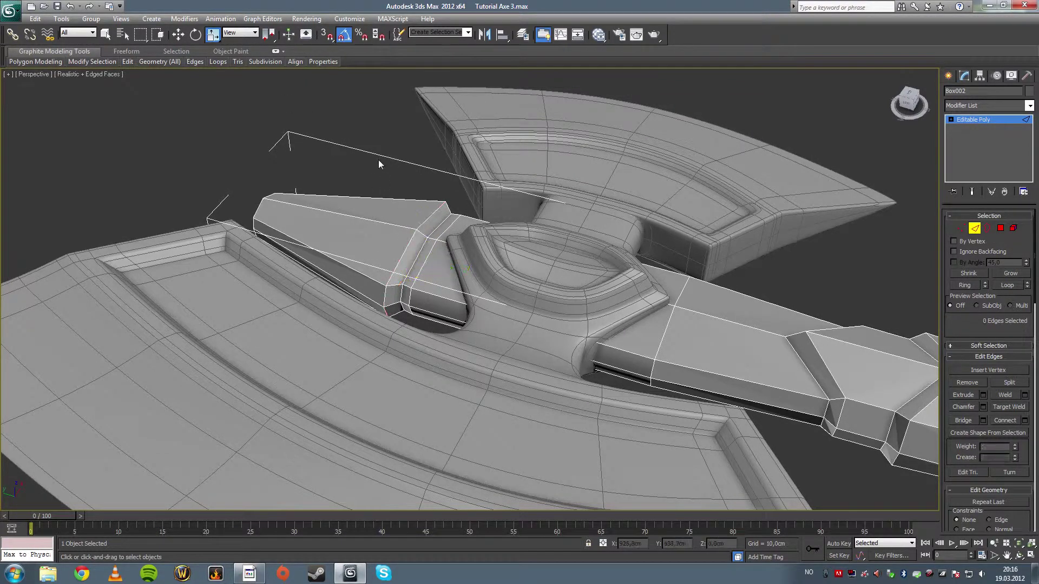
{"action": "middle_click_drag", "start_coordinate": [454, 233], "coordinate": [469, 240], "text": "alt"}
{"action": "left_click", "coordinate": [105, 34]}
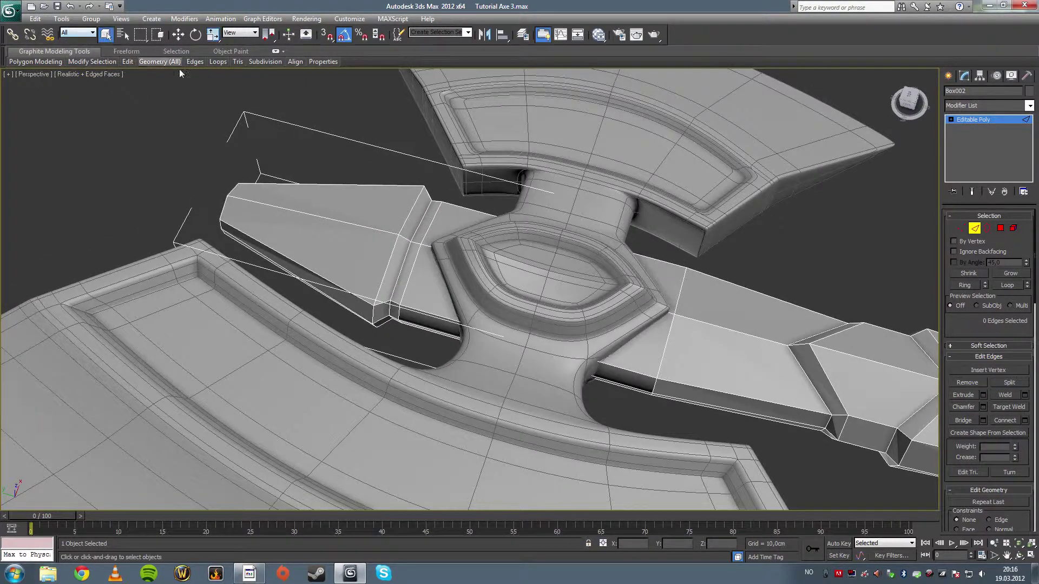